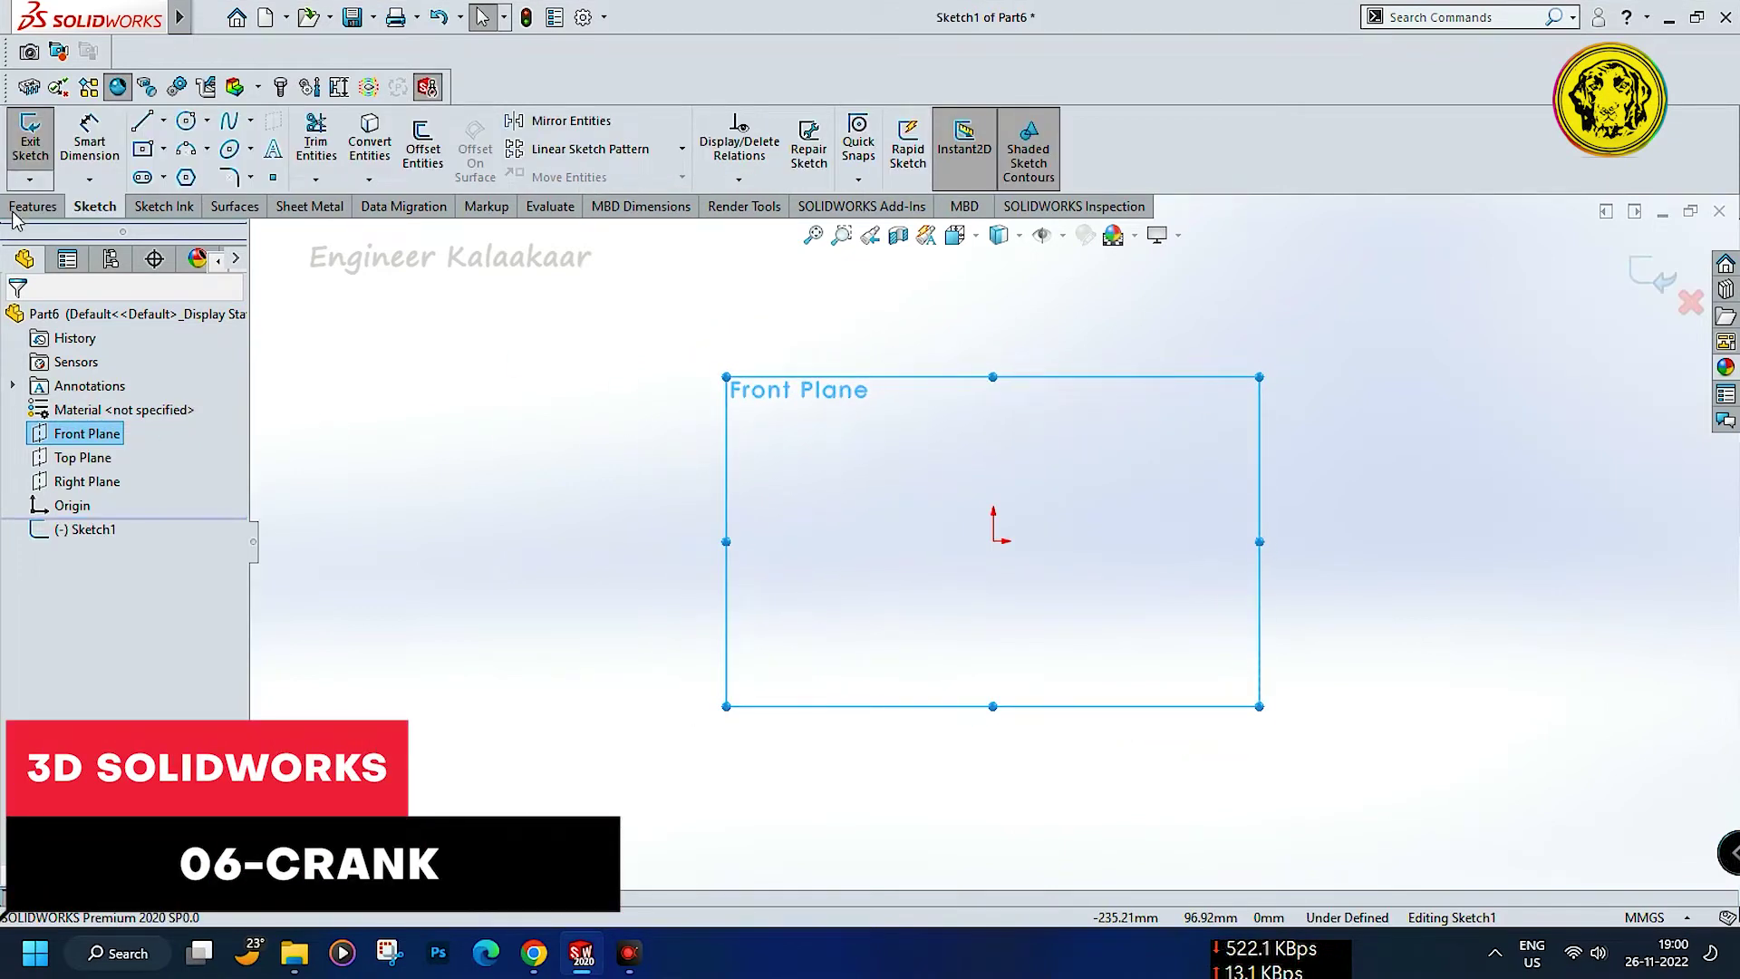
# Draw a center rectangle from the origin on the Front Plane.
pyautogui.click(143, 149)
pyautogui.click(994, 541)
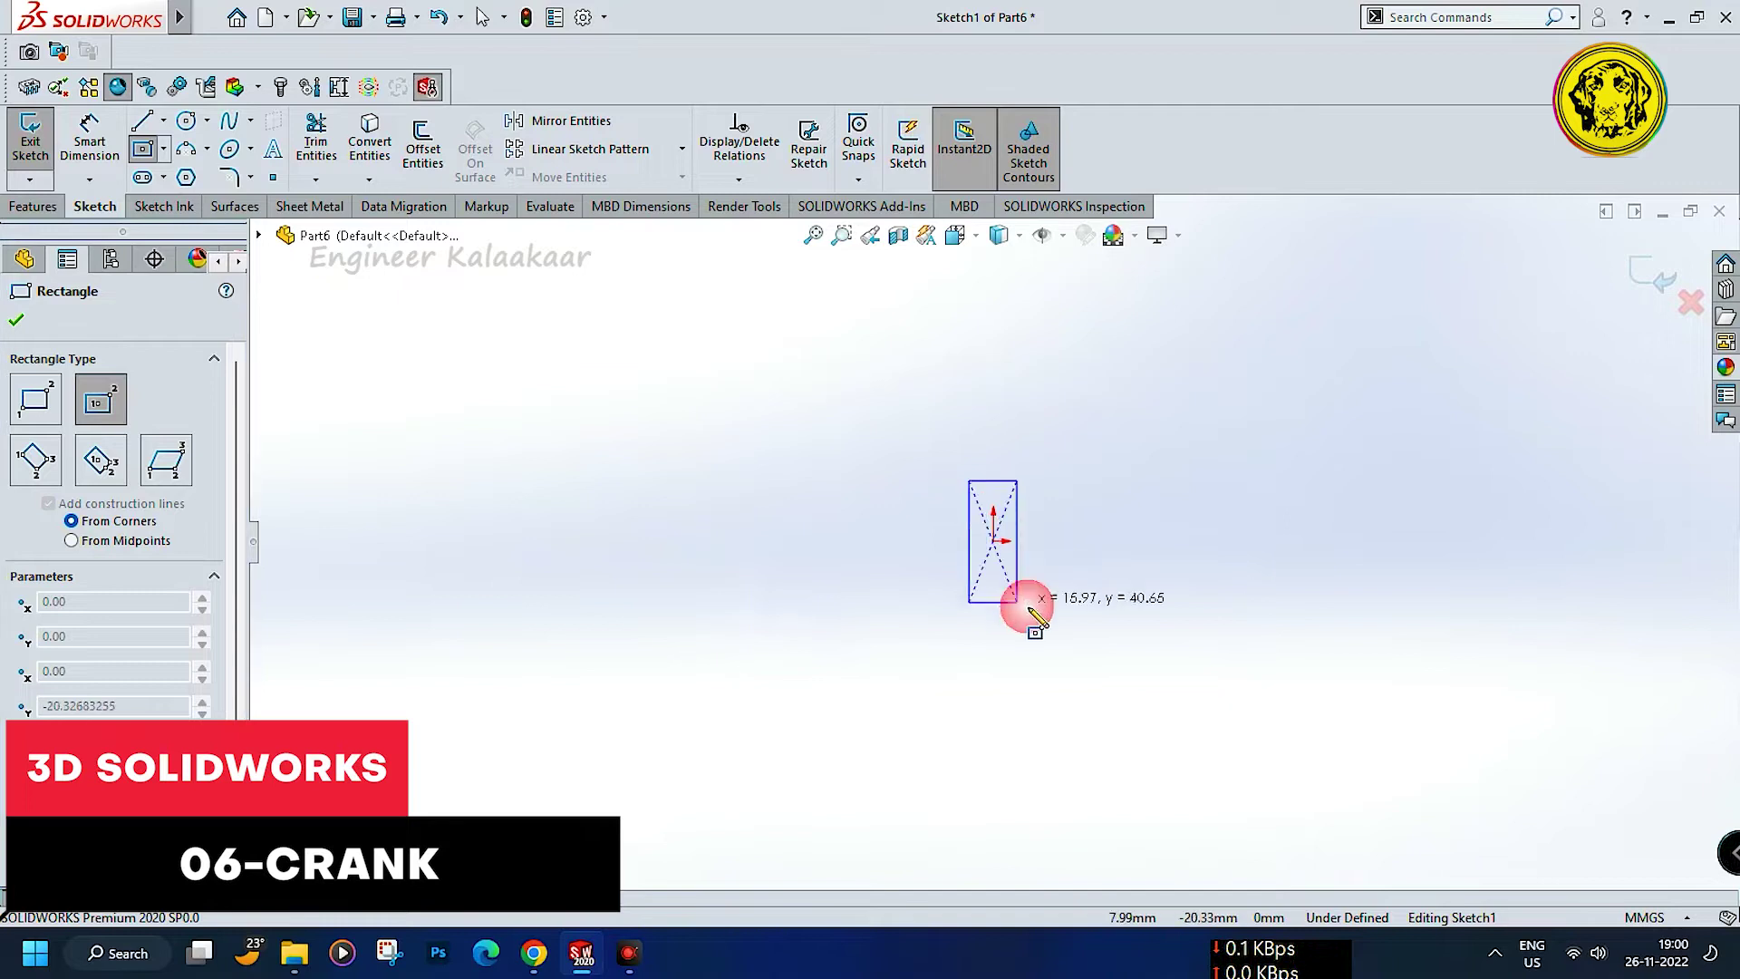
pyautogui.click(1096, 646)
# Dimension the rectangle to 11.5 mm height and 6.5 mm width.
pyautogui.click(90, 140)
pyautogui.click(906, 556)
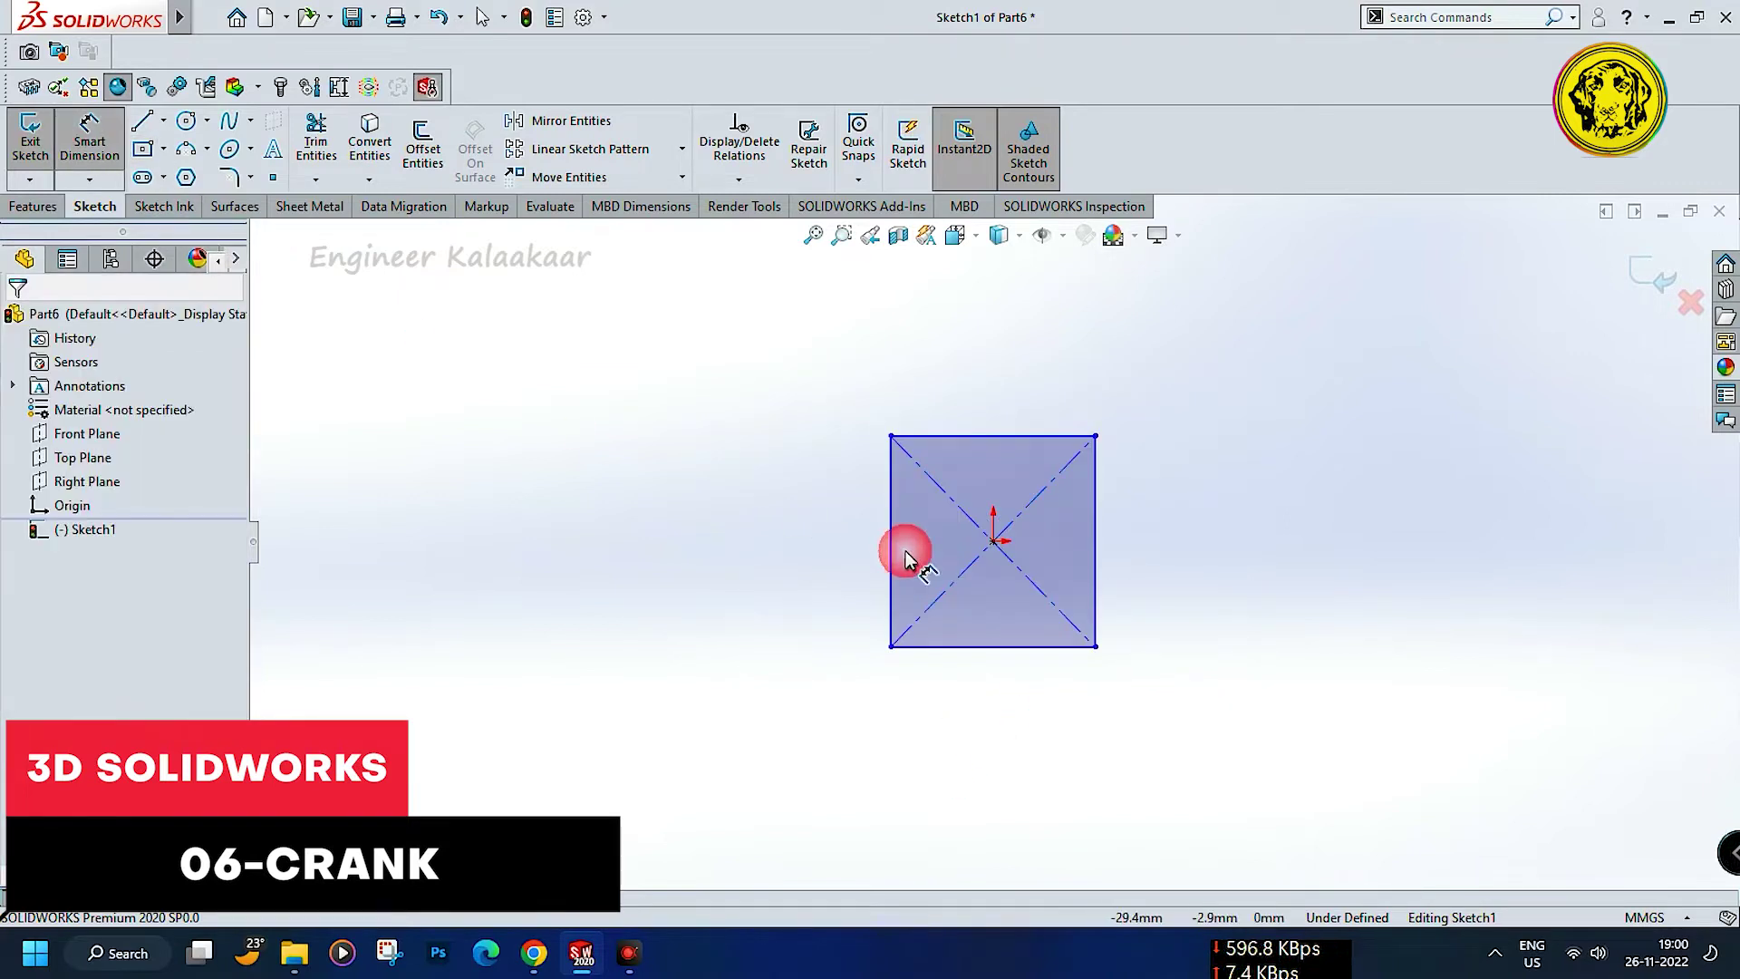
pyautogui.click(891, 542)
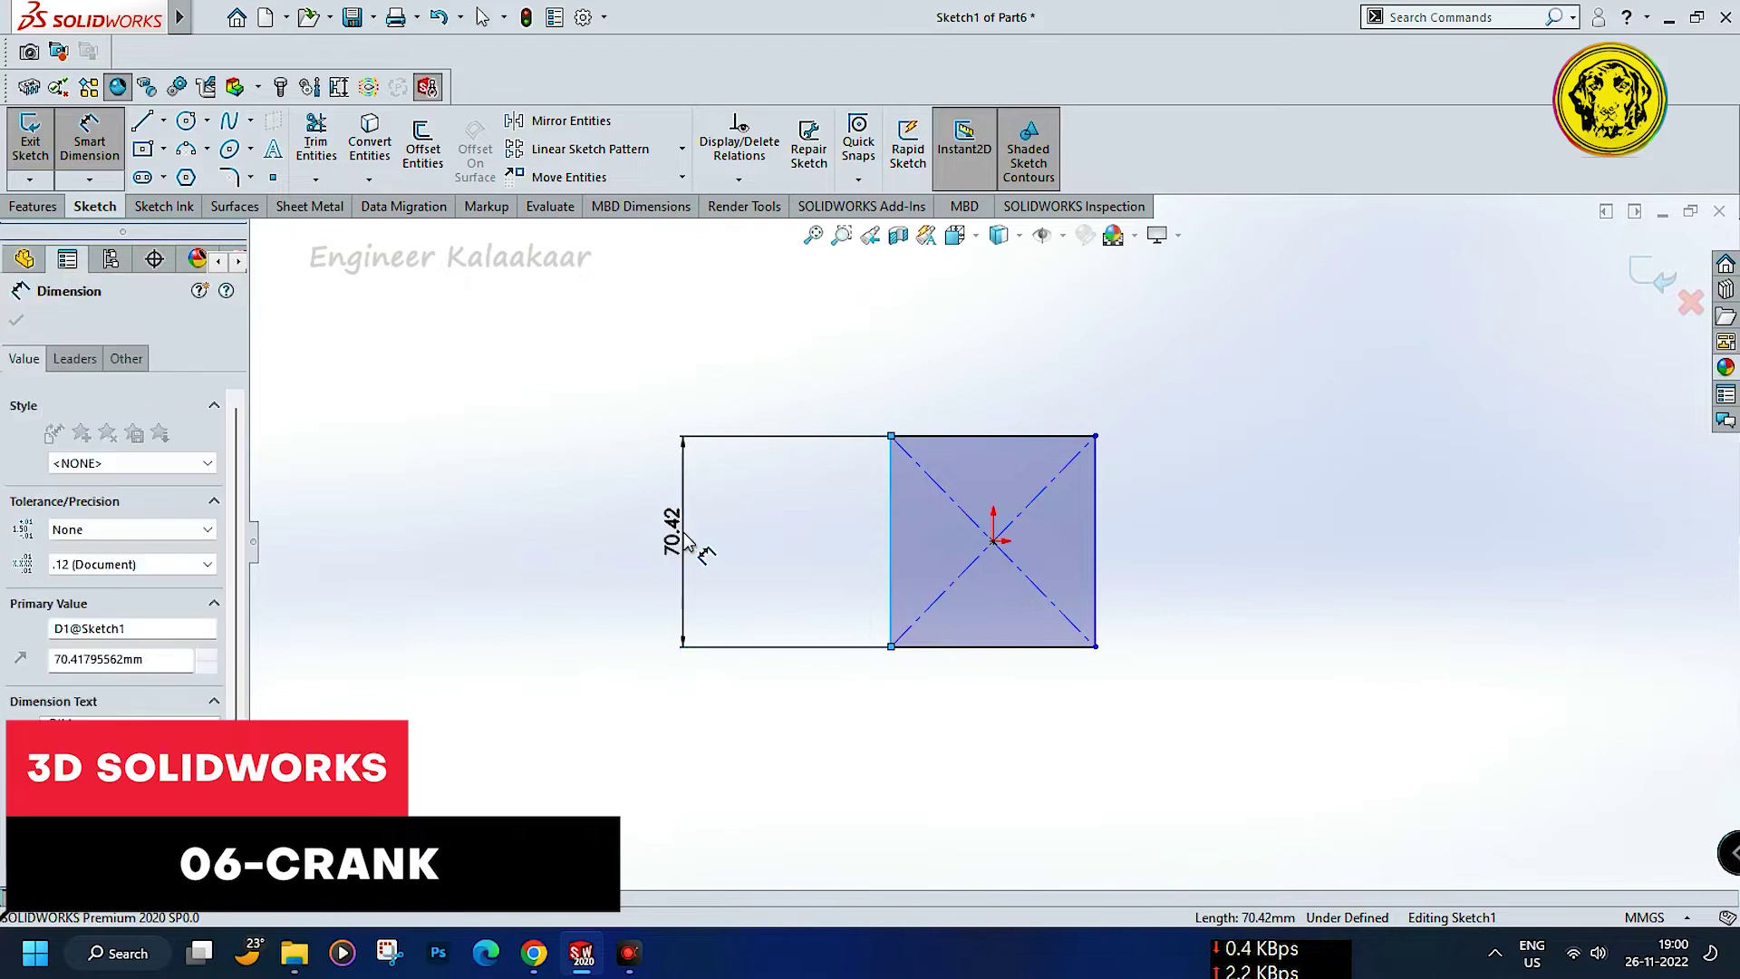
pyautogui.click(683, 535)
pyautogui.write('11.5')
pyautogui.press('Return')
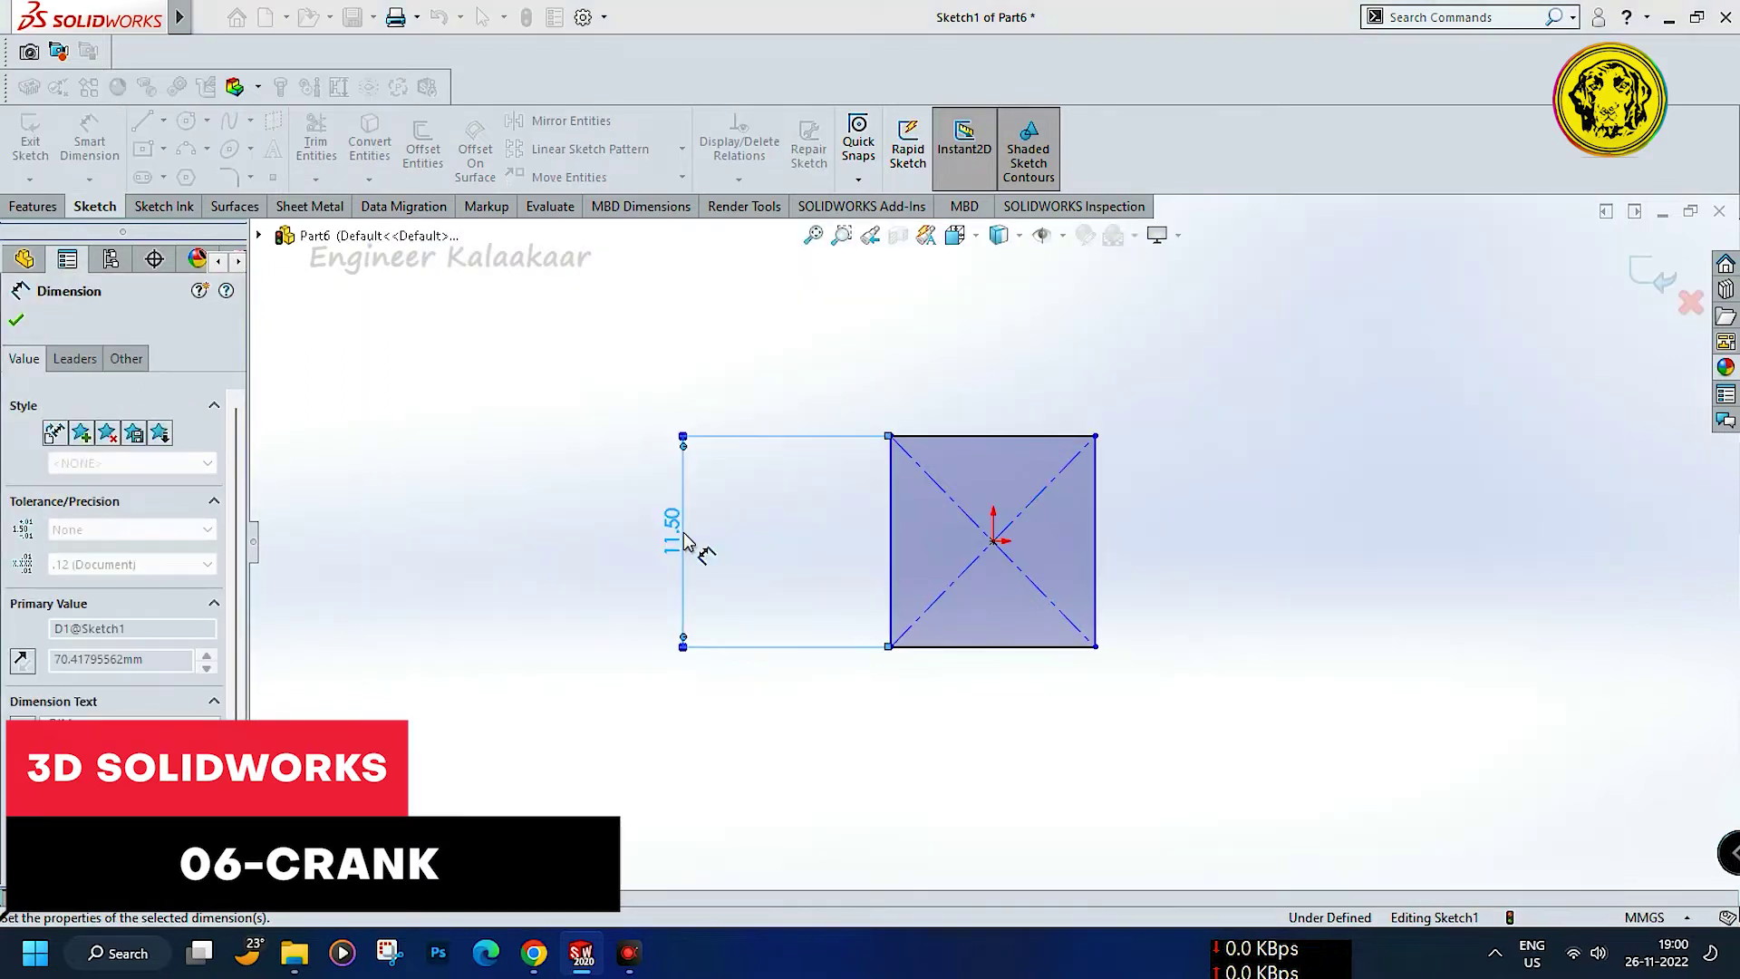
pyautogui.click(1000, 440)
pyautogui.click(975, 352)
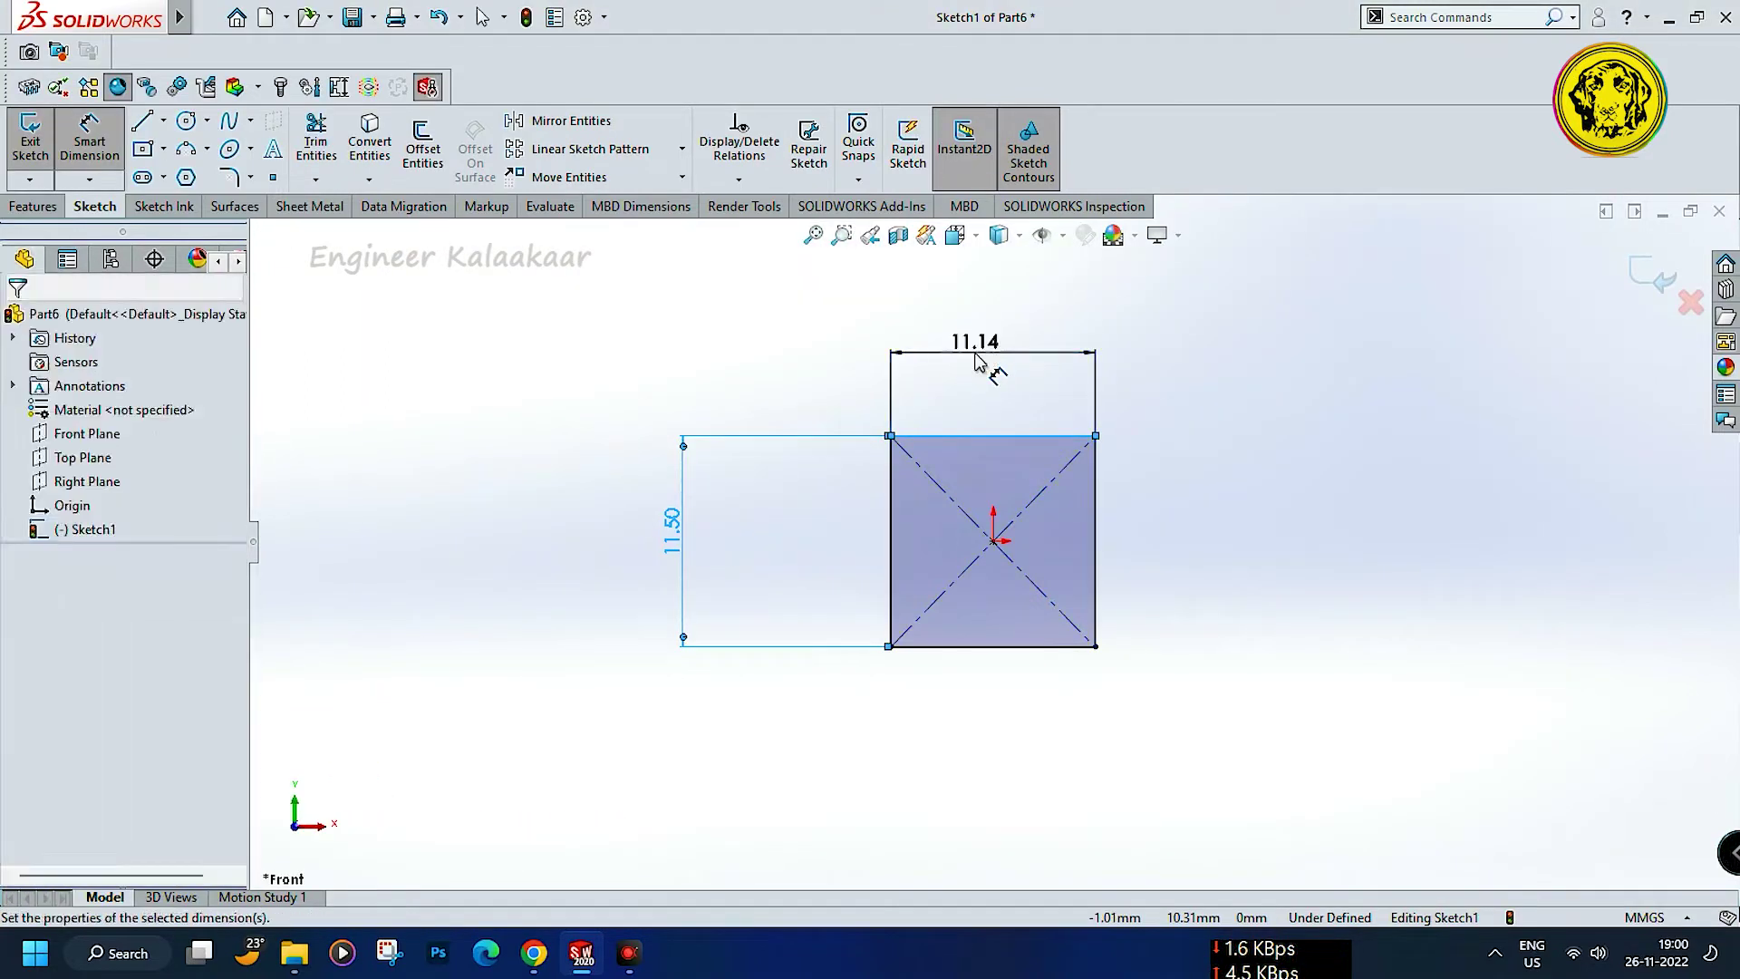
pyautogui.write('6.5')
pyautogui.press('Return')
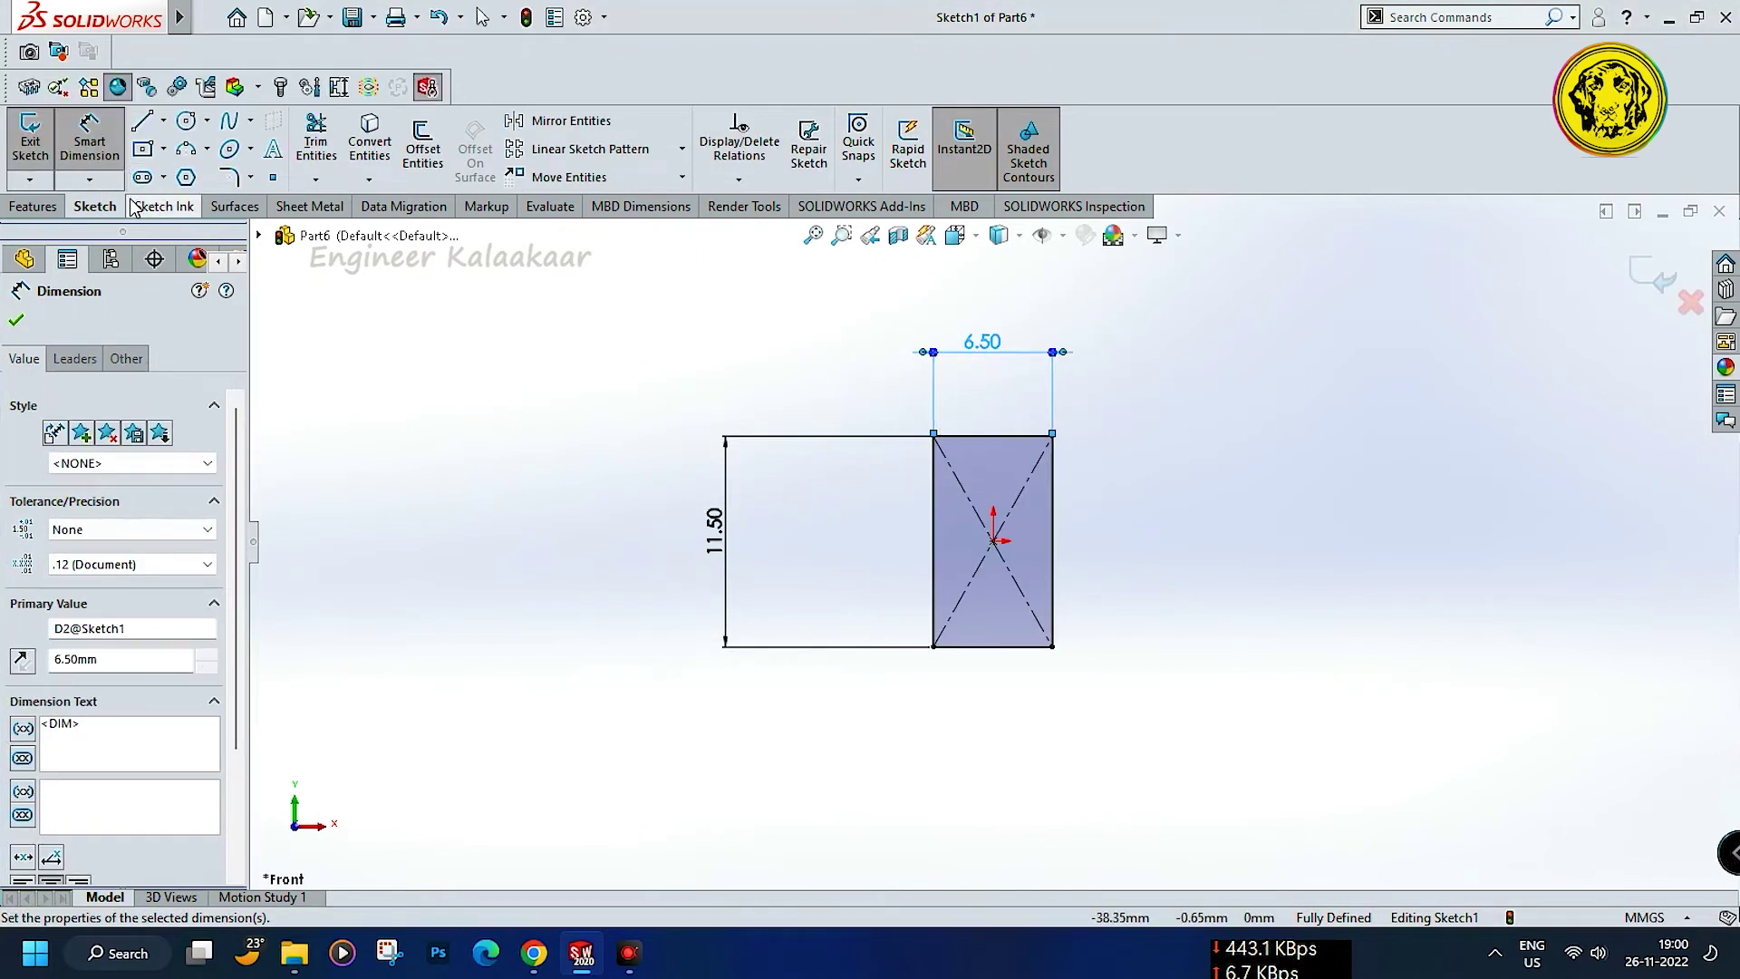
# Glance at the Features commands, then return to sketch tools for Sketch Fillet.
pyautogui.click(46, 207)
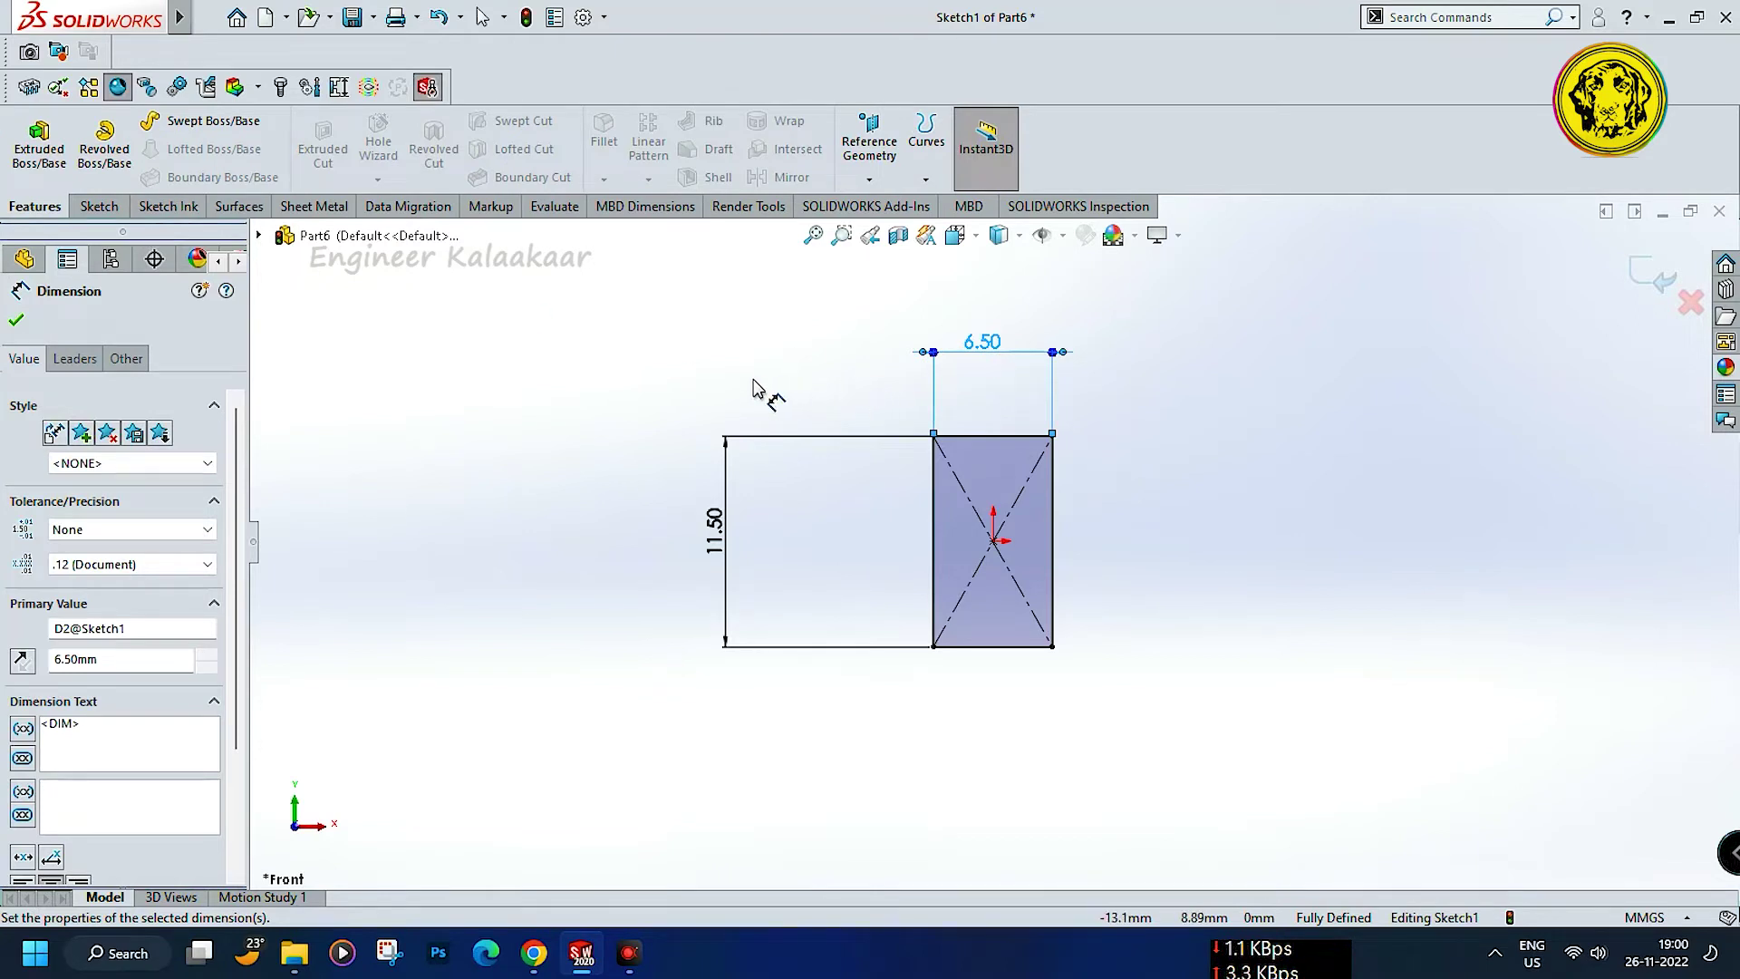
pyautogui.click(100, 207)
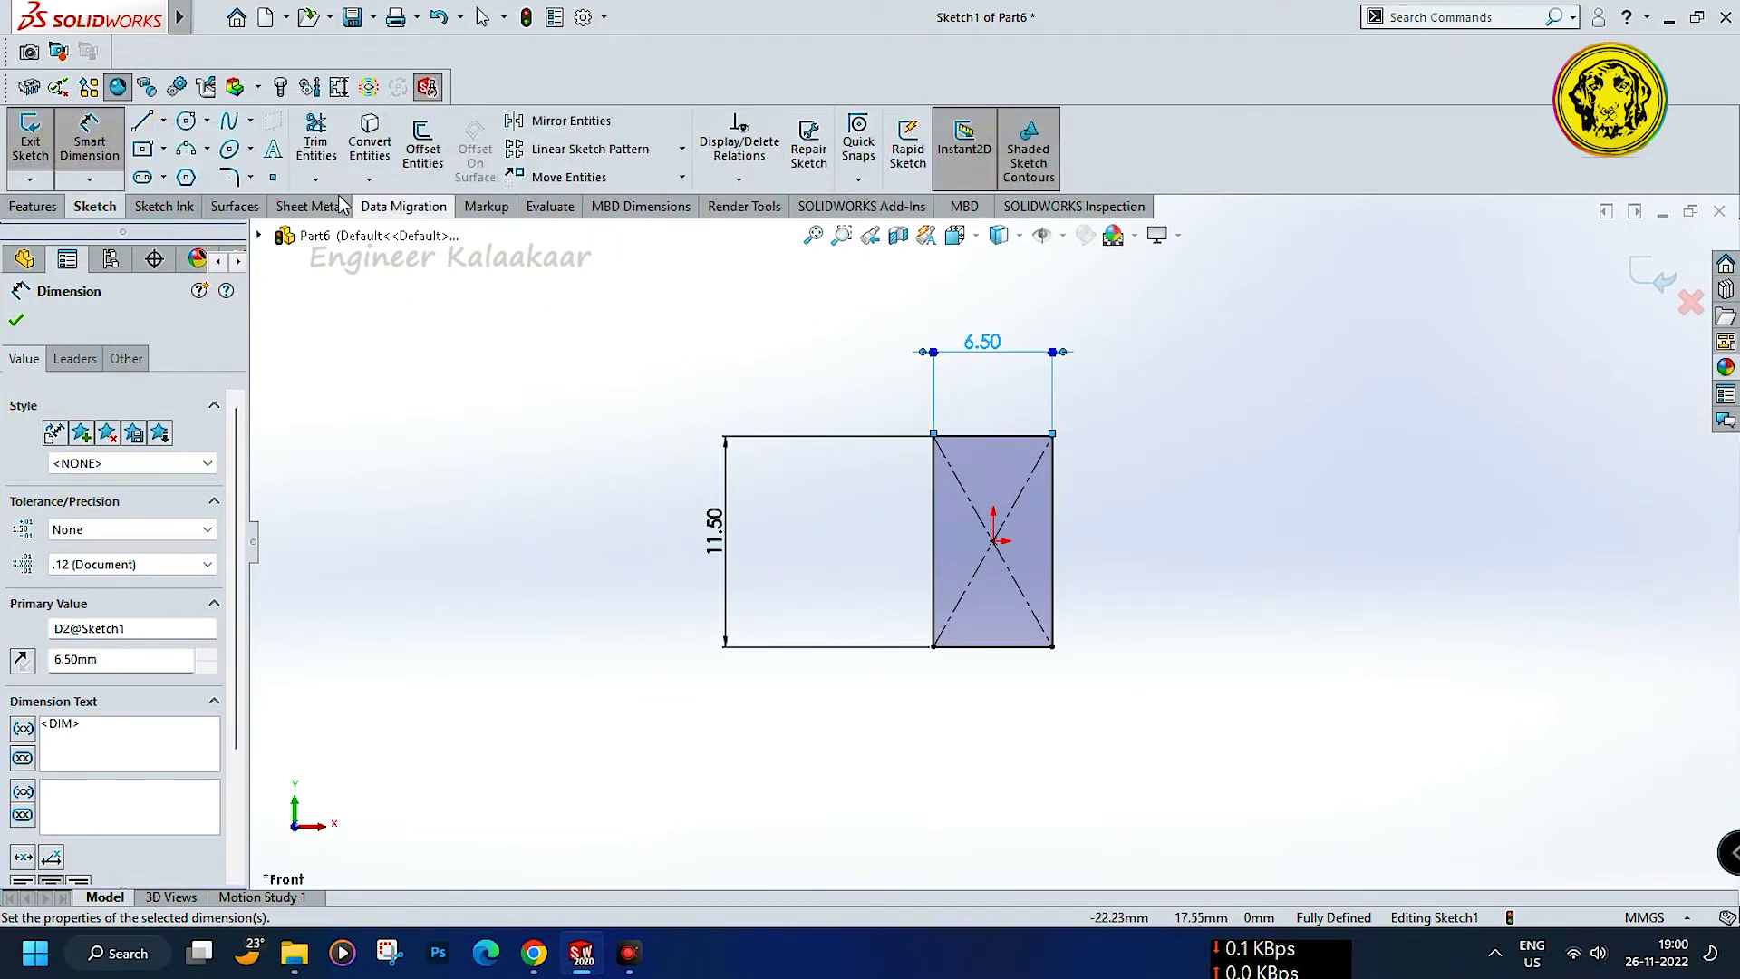
pyautogui.click(230, 177)
# Apply R2 mm sketch fillets to the rectangle's top-left, top-right, bottom-right and bottom-left corners.
pyautogui.scroll(-2, 1157, 435)
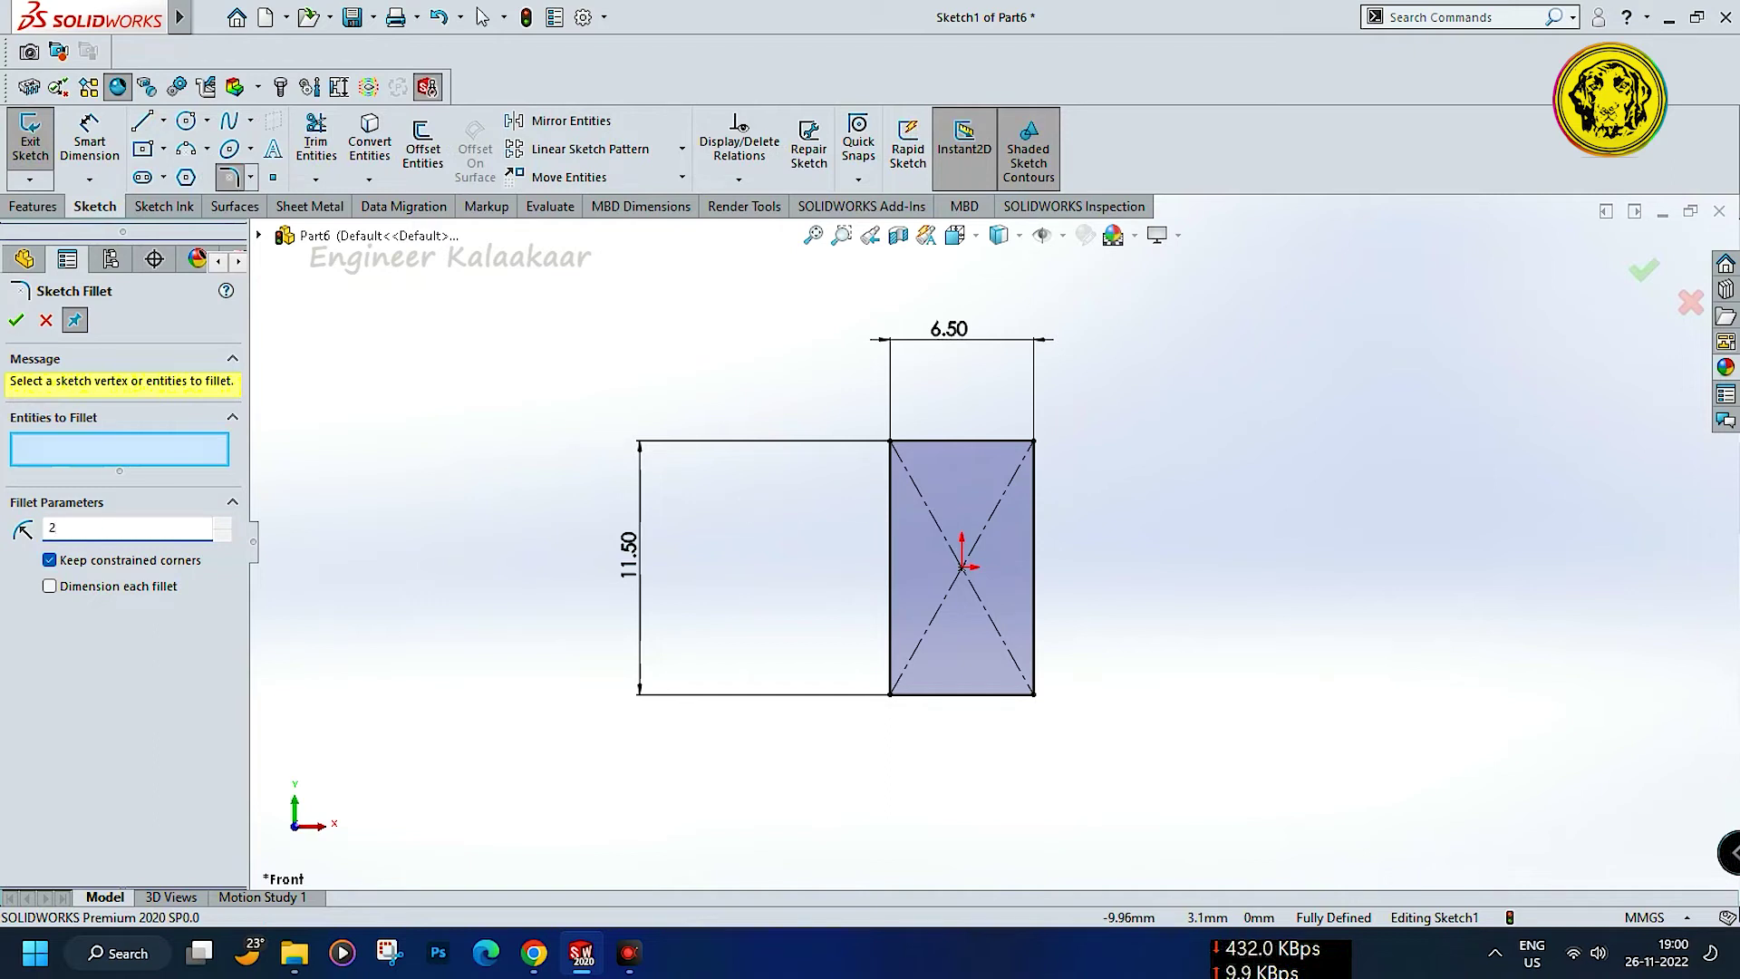
pyautogui.click(890, 441)
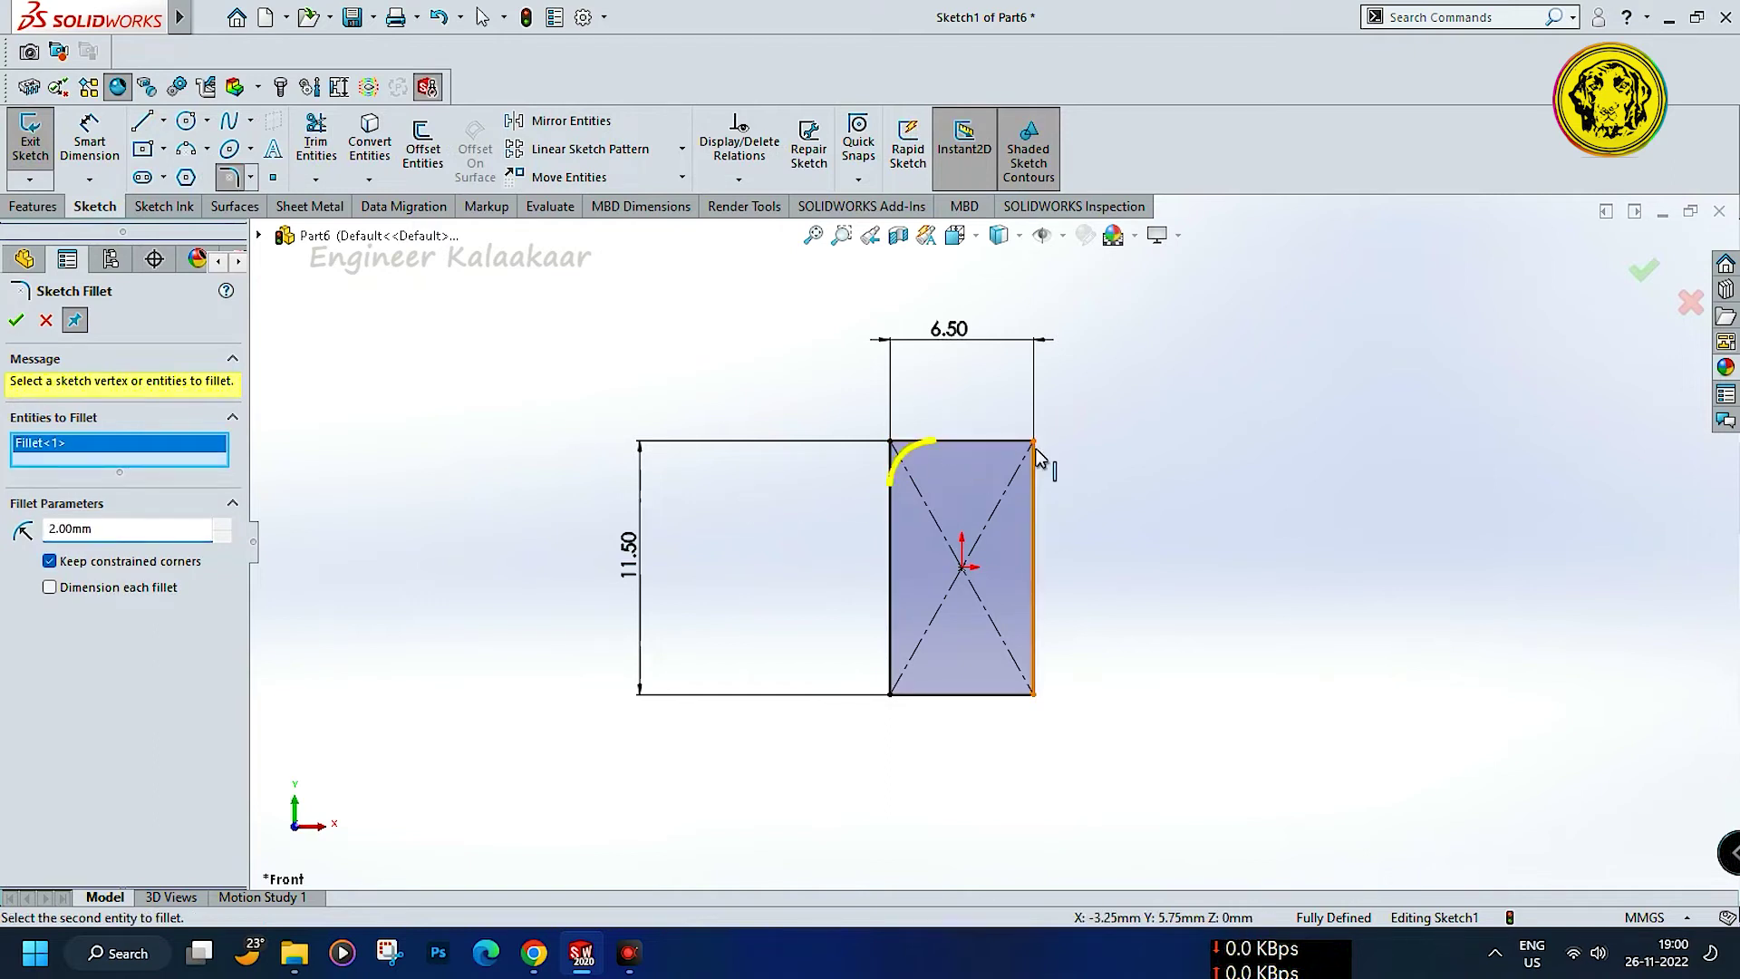
pyautogui.click(1034, 442)
pyautogui.click(1034, 694)
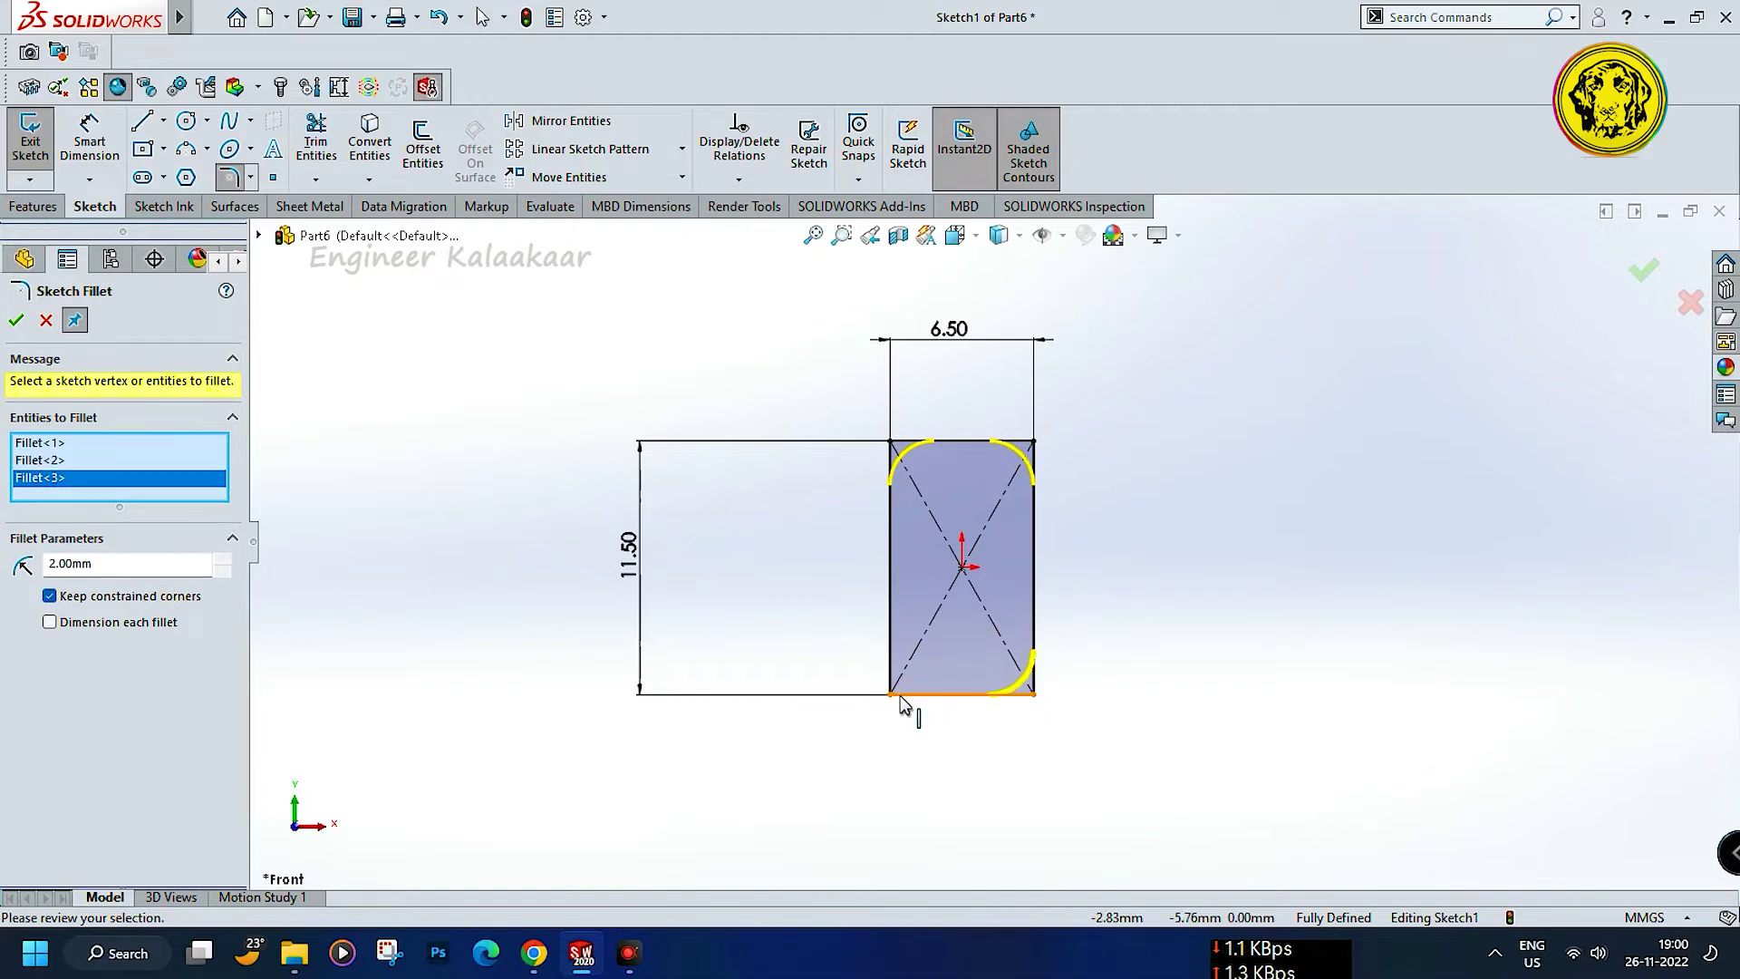
pyautogui.click(890, 695)
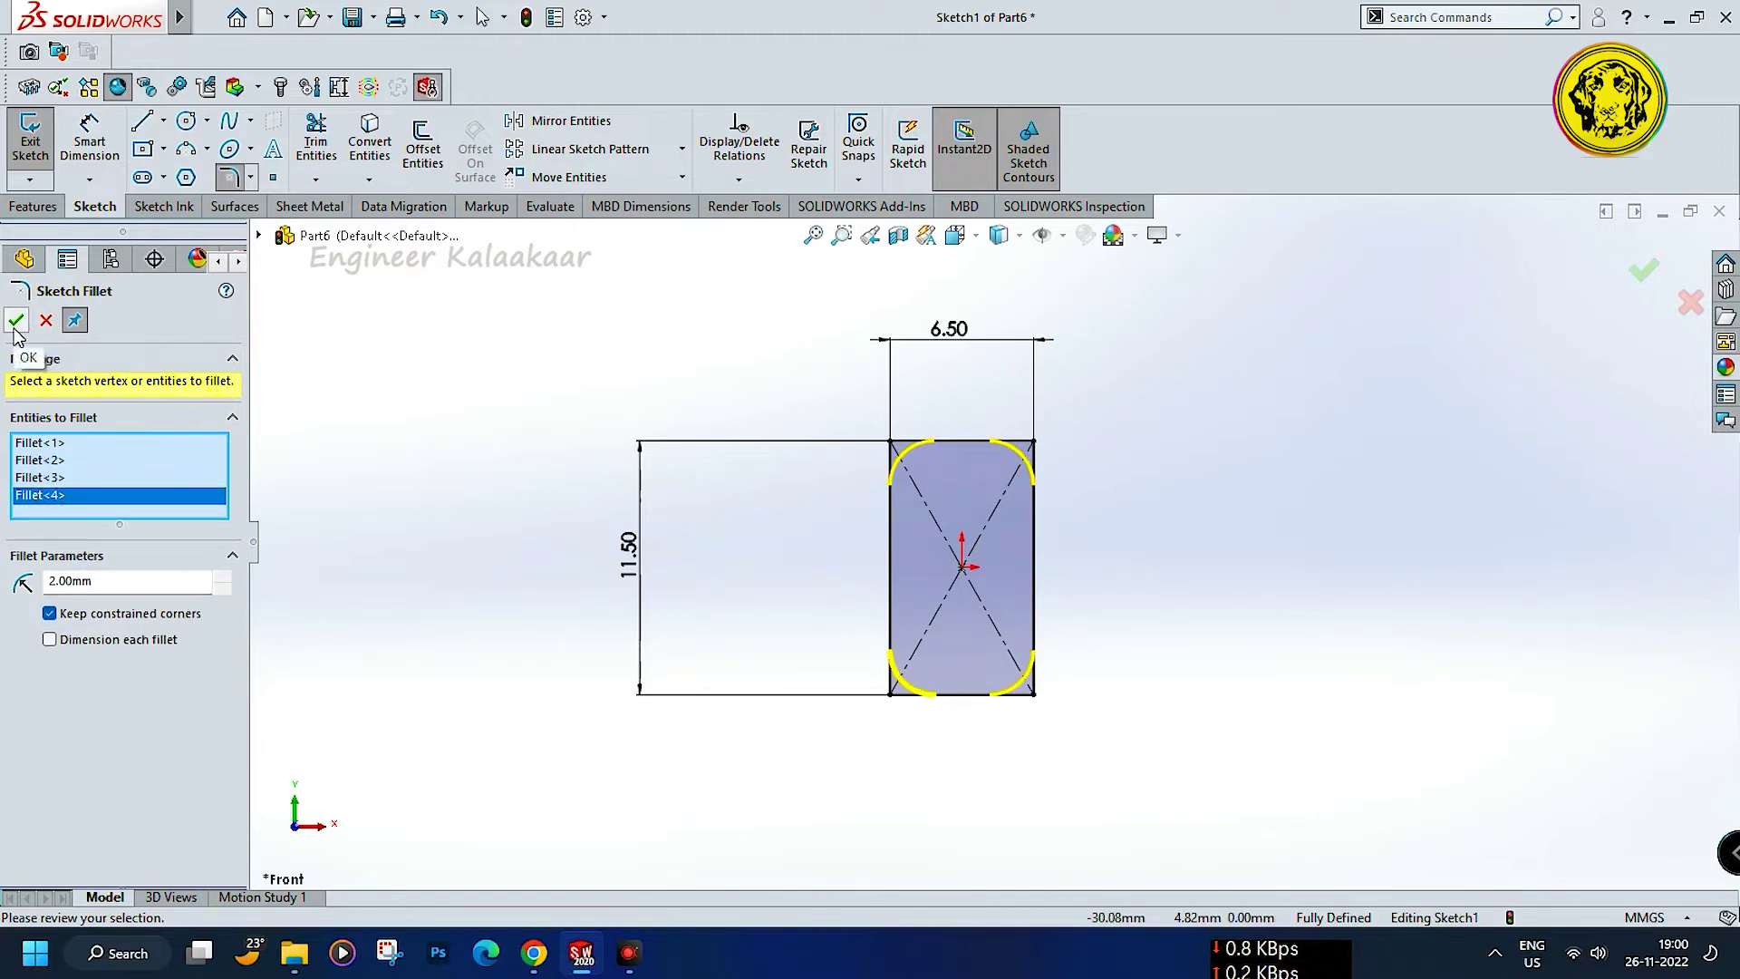
pyautogui.click(15, 319)
pyautogui.click(186, 121)
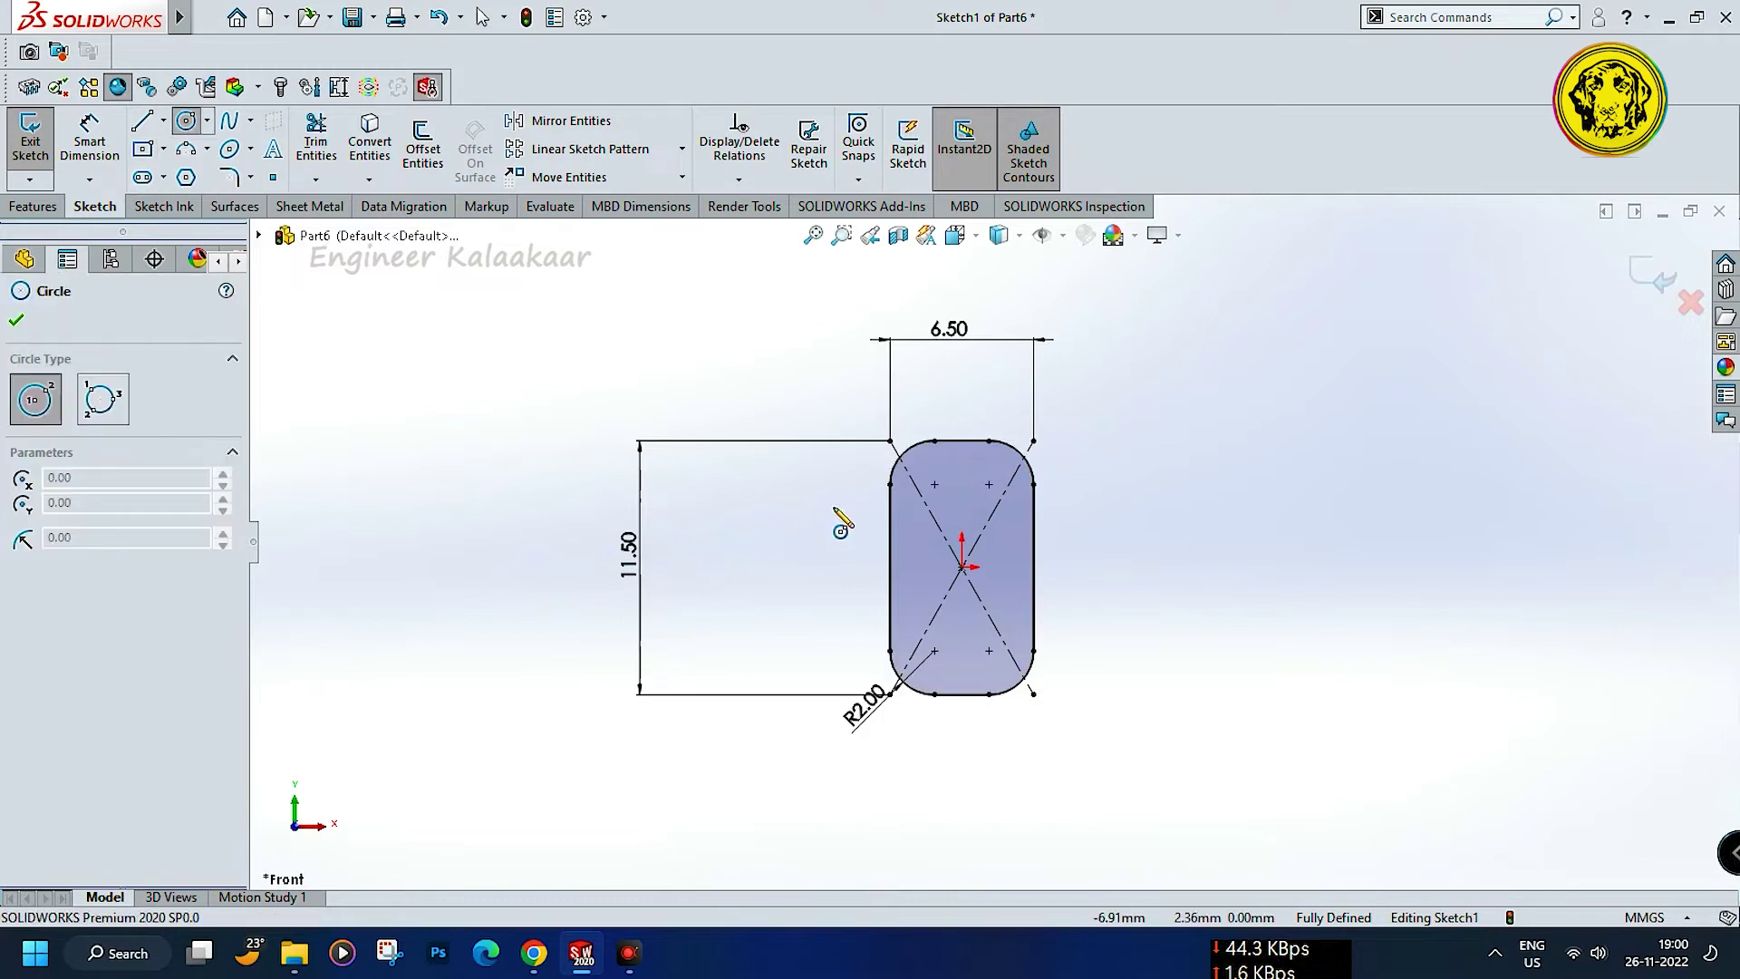
# Draw an upper and a lower circle on the link's vertical centreline.
pyautogui.click(961, 493)
pyautogui.click(977, 514)
pyautogui.click(961, 639)
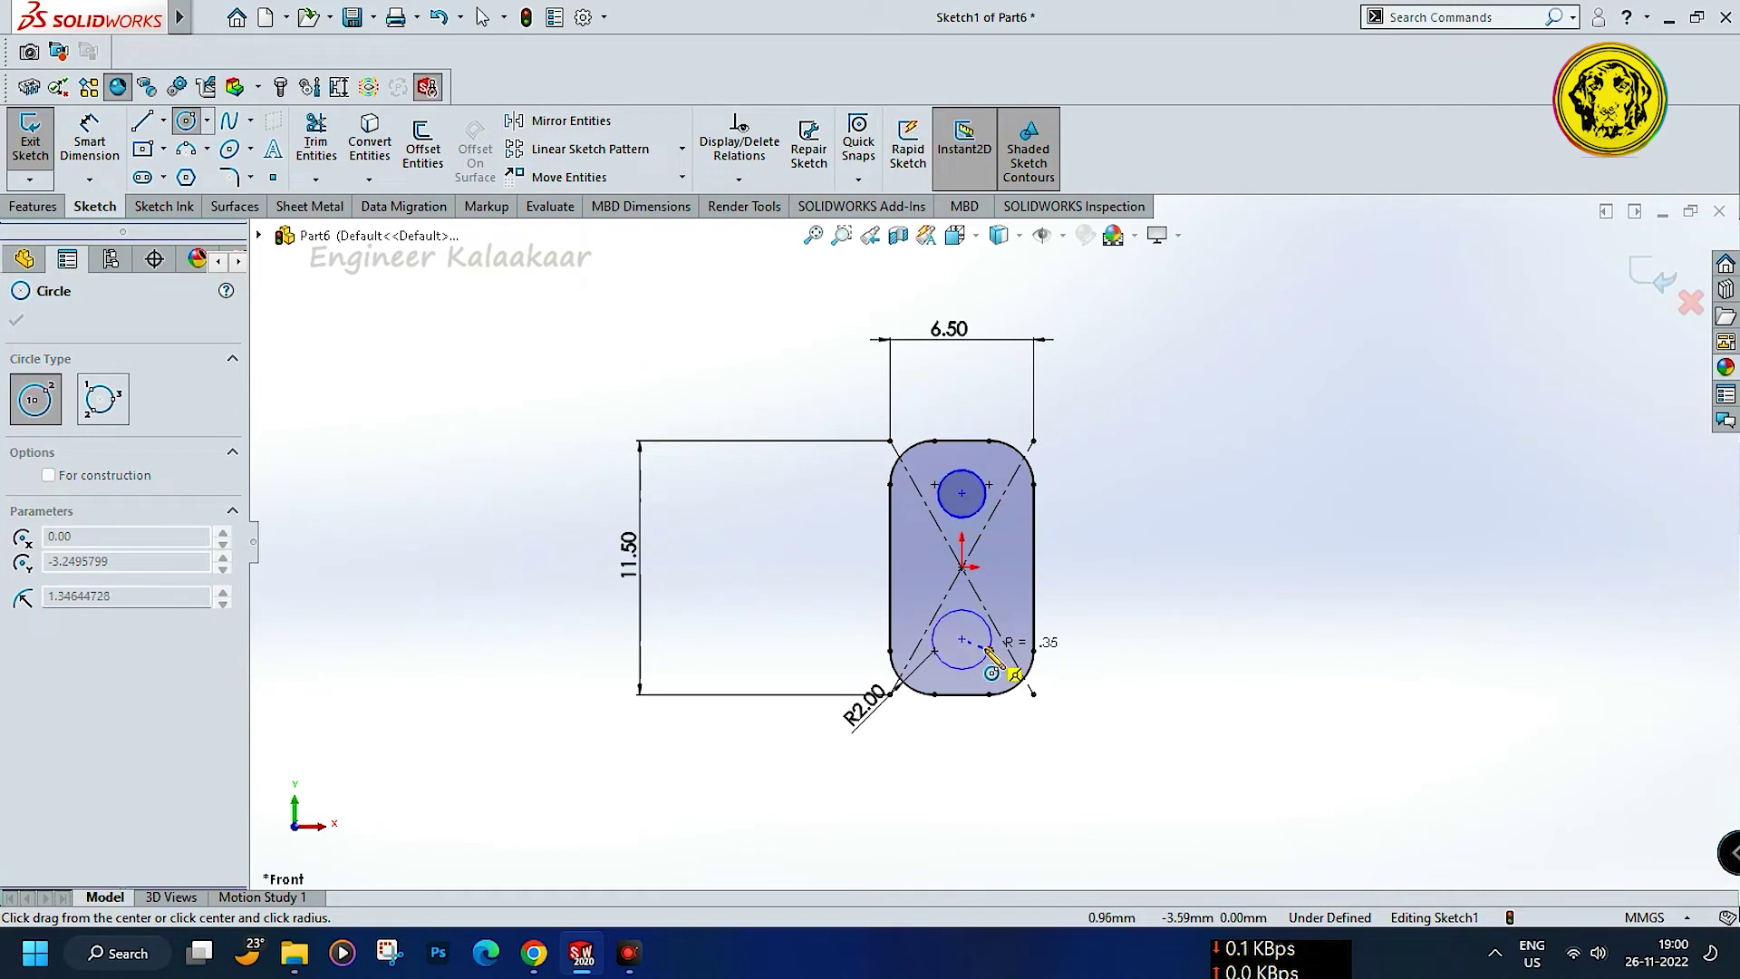
pyautogui.click(976, 651)
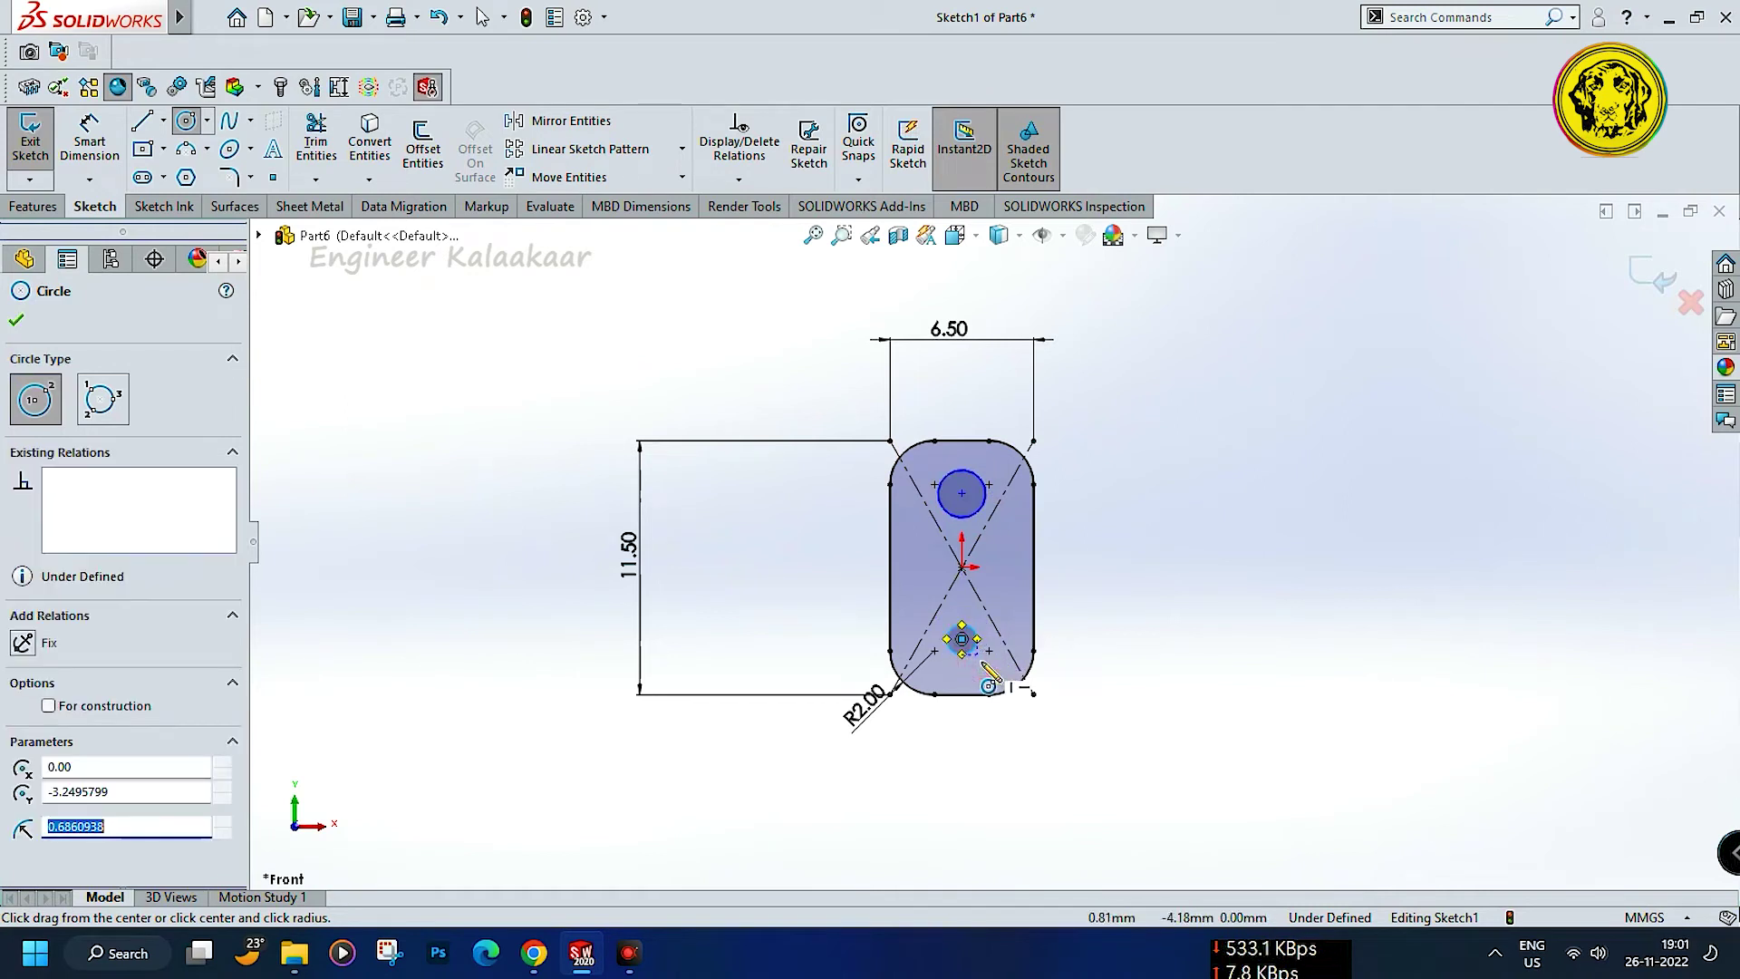
# Dimension both circles to a 3 mm diameter.
pyautogui.click(89, 140)
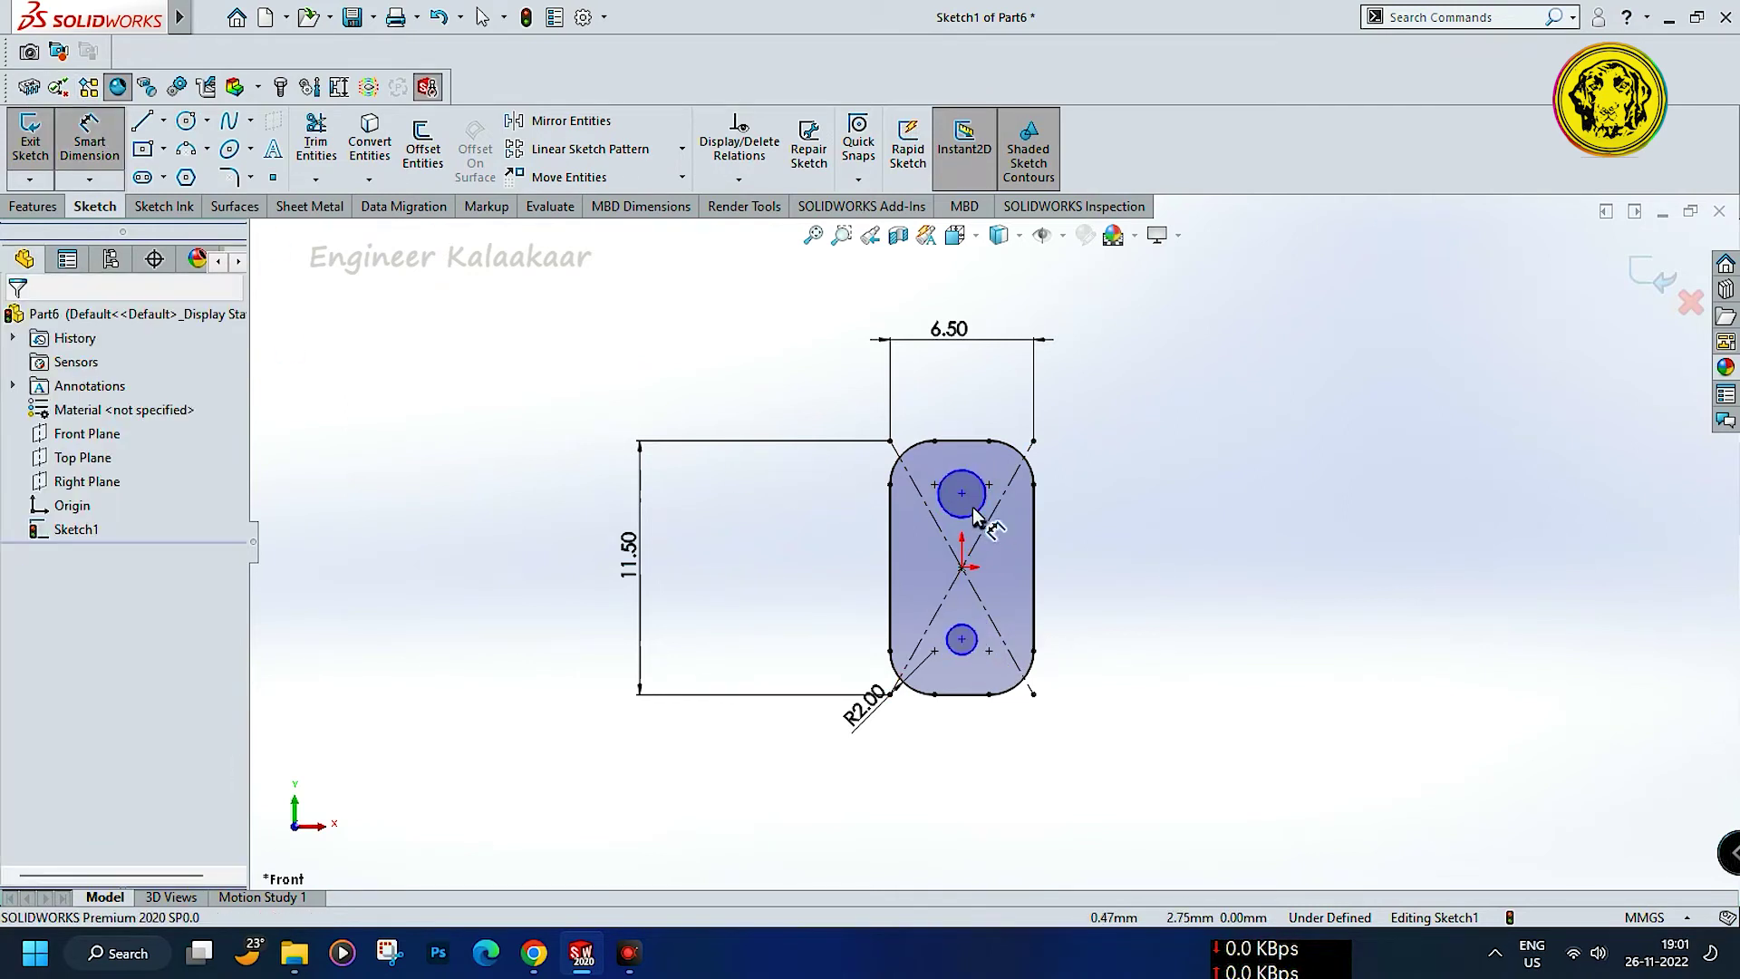
pyautogui.click(983, 505)
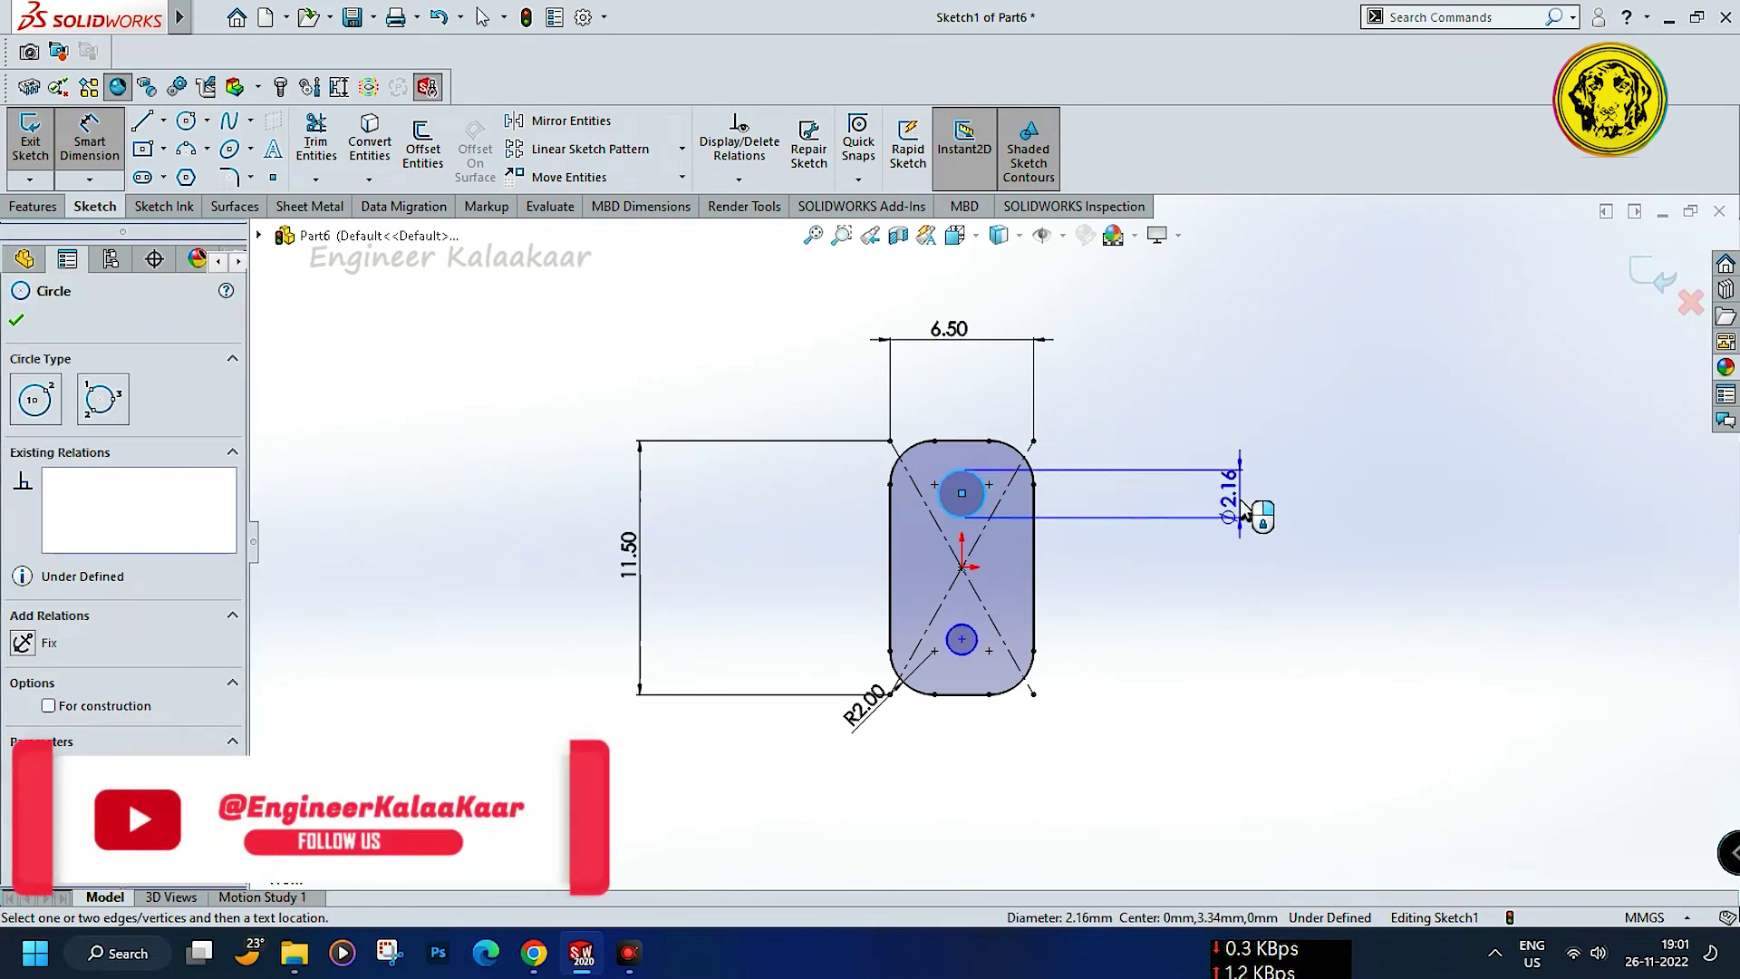
pyautogui.click(1243, 512)
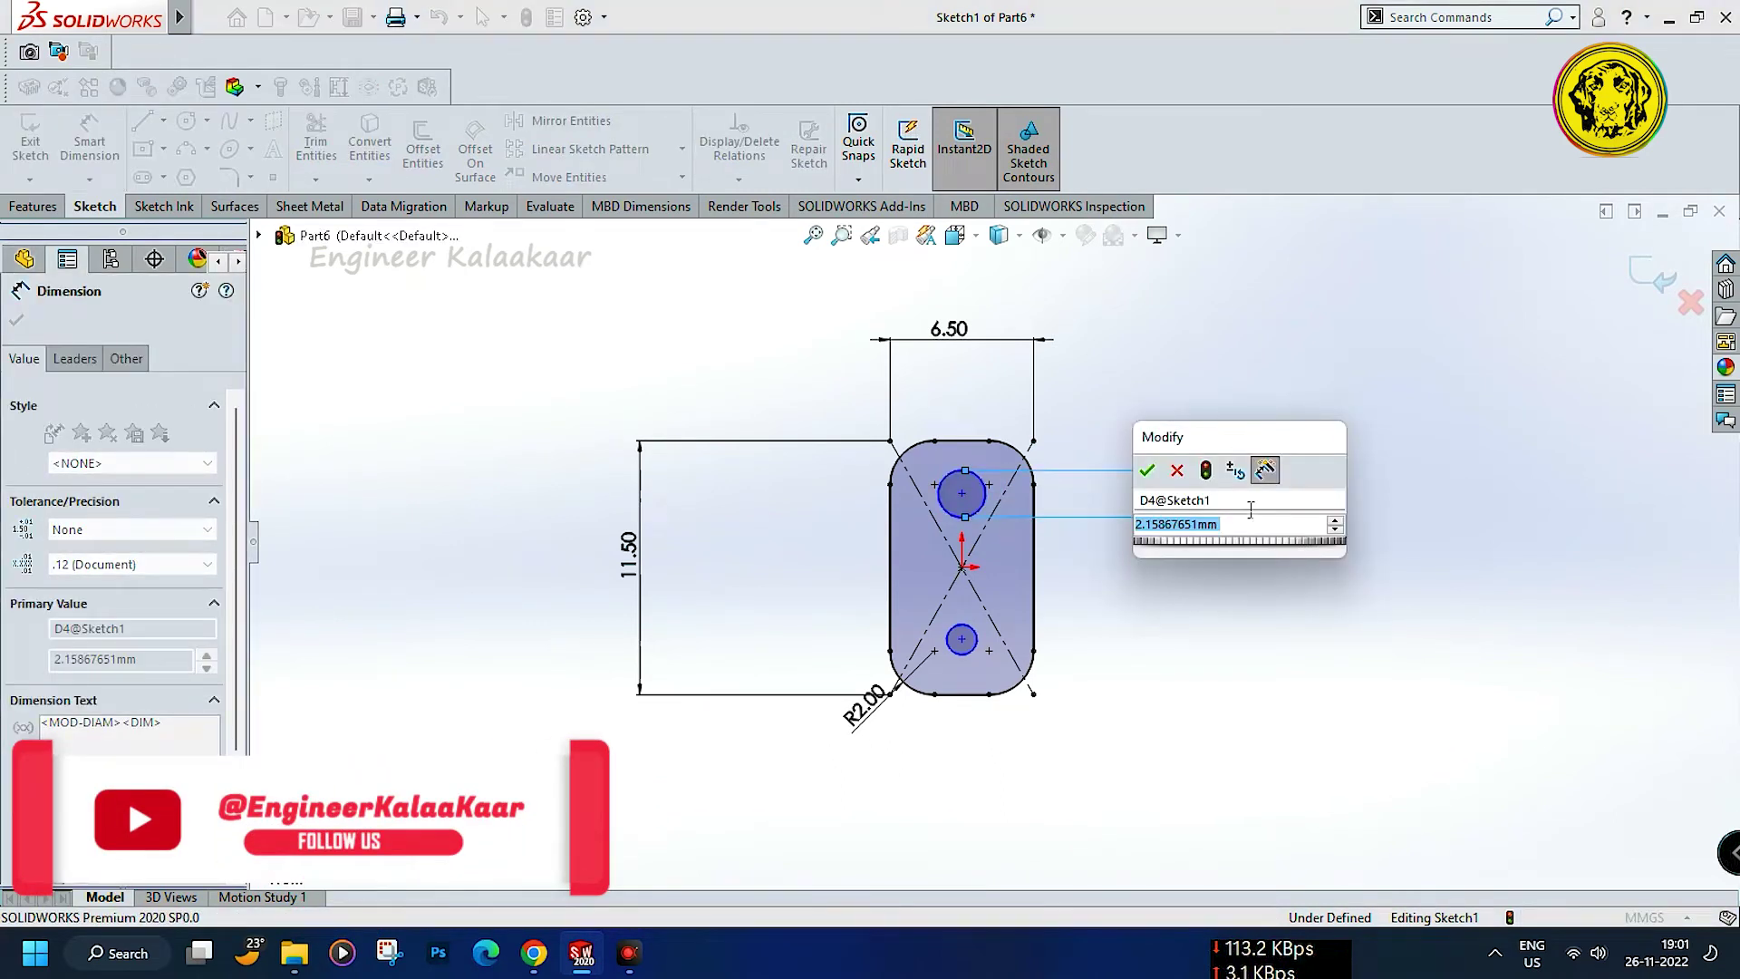
pyautogui.write('3')
pyautogui.press('Return')
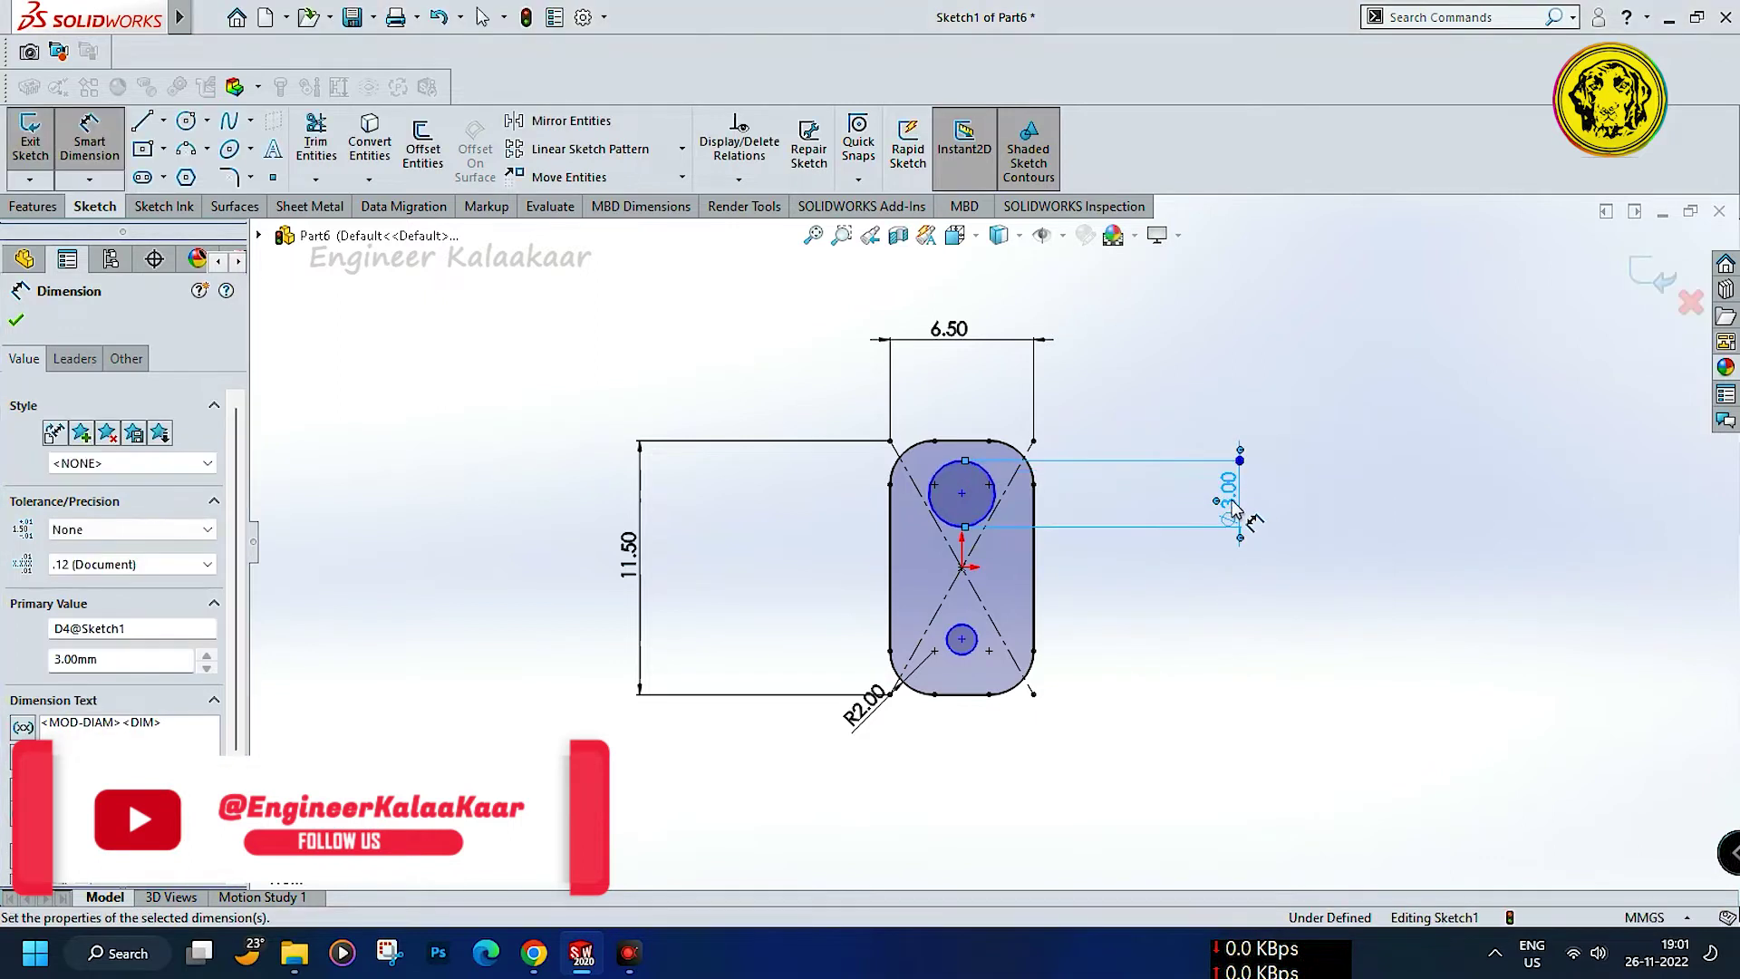
pyautogui.click(959, 656)
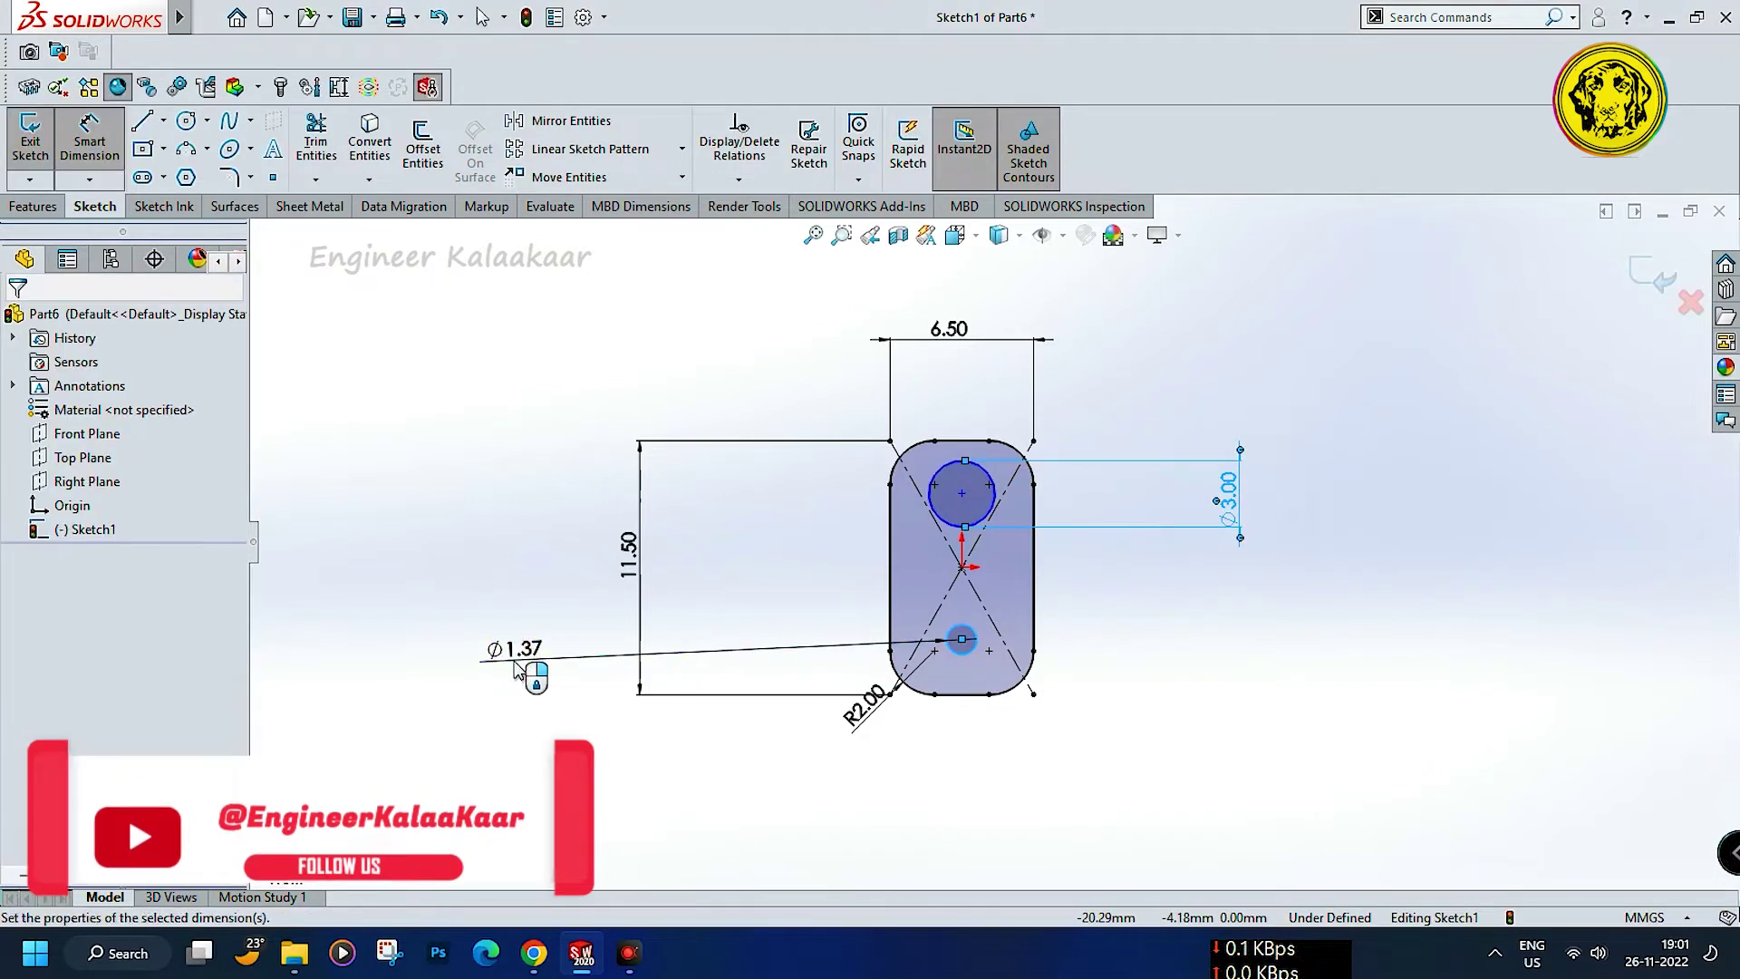
pyautogui.click(509, 662)
pyautogui.write('3')
pyautogui.press('Return')
pyautogui.scroll(-2, 925, 645)
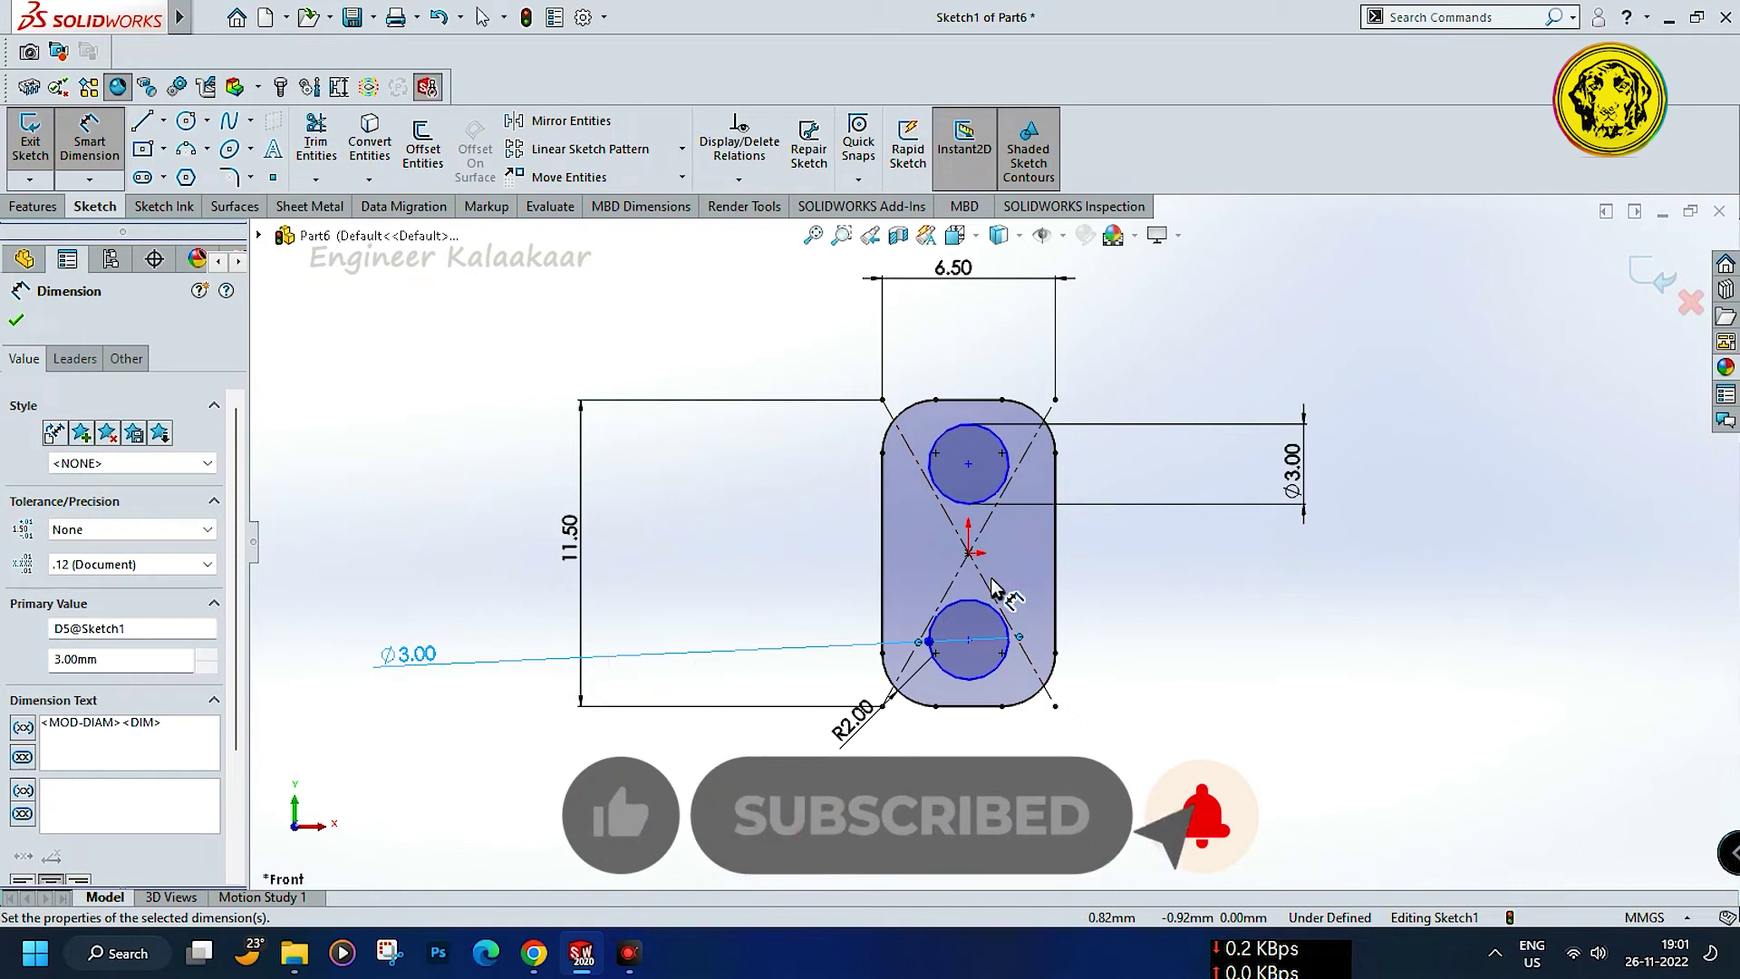
# Dimension the lower circle centre 2.8 mm above the bottom edge and the centres 6.7 mm apart.
pyautogui.click(970, 642)
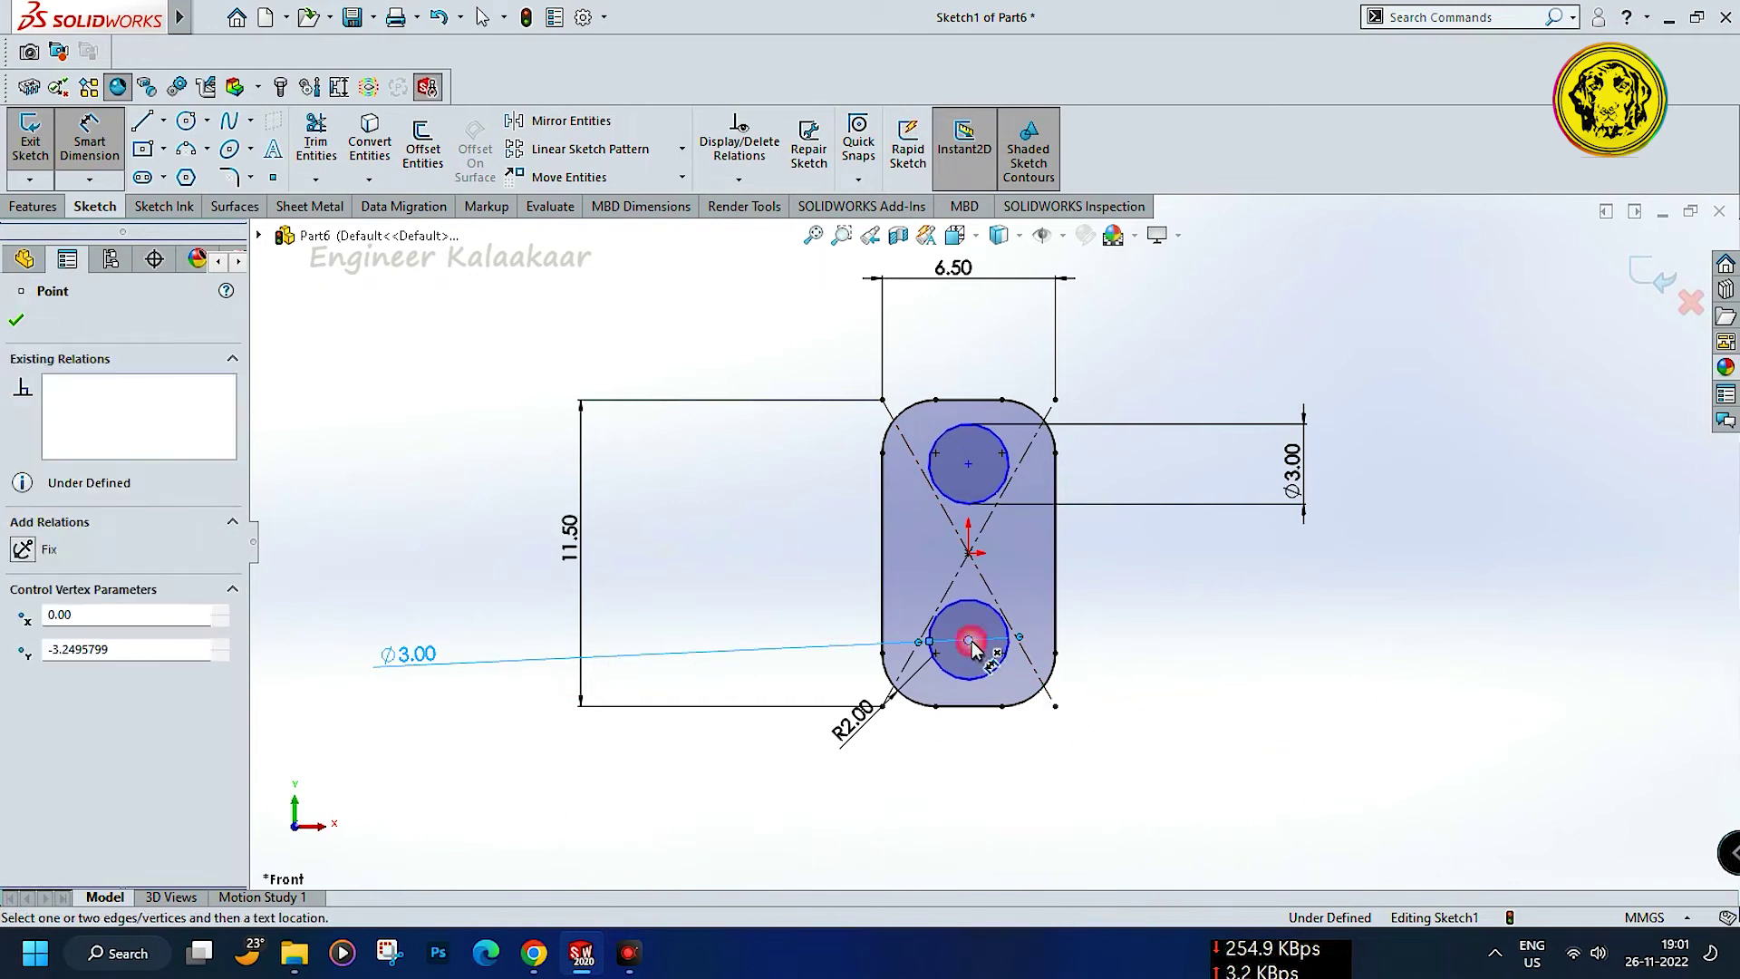
pyautogui.click(970, 707)
pyautogui.click(1231, 710)
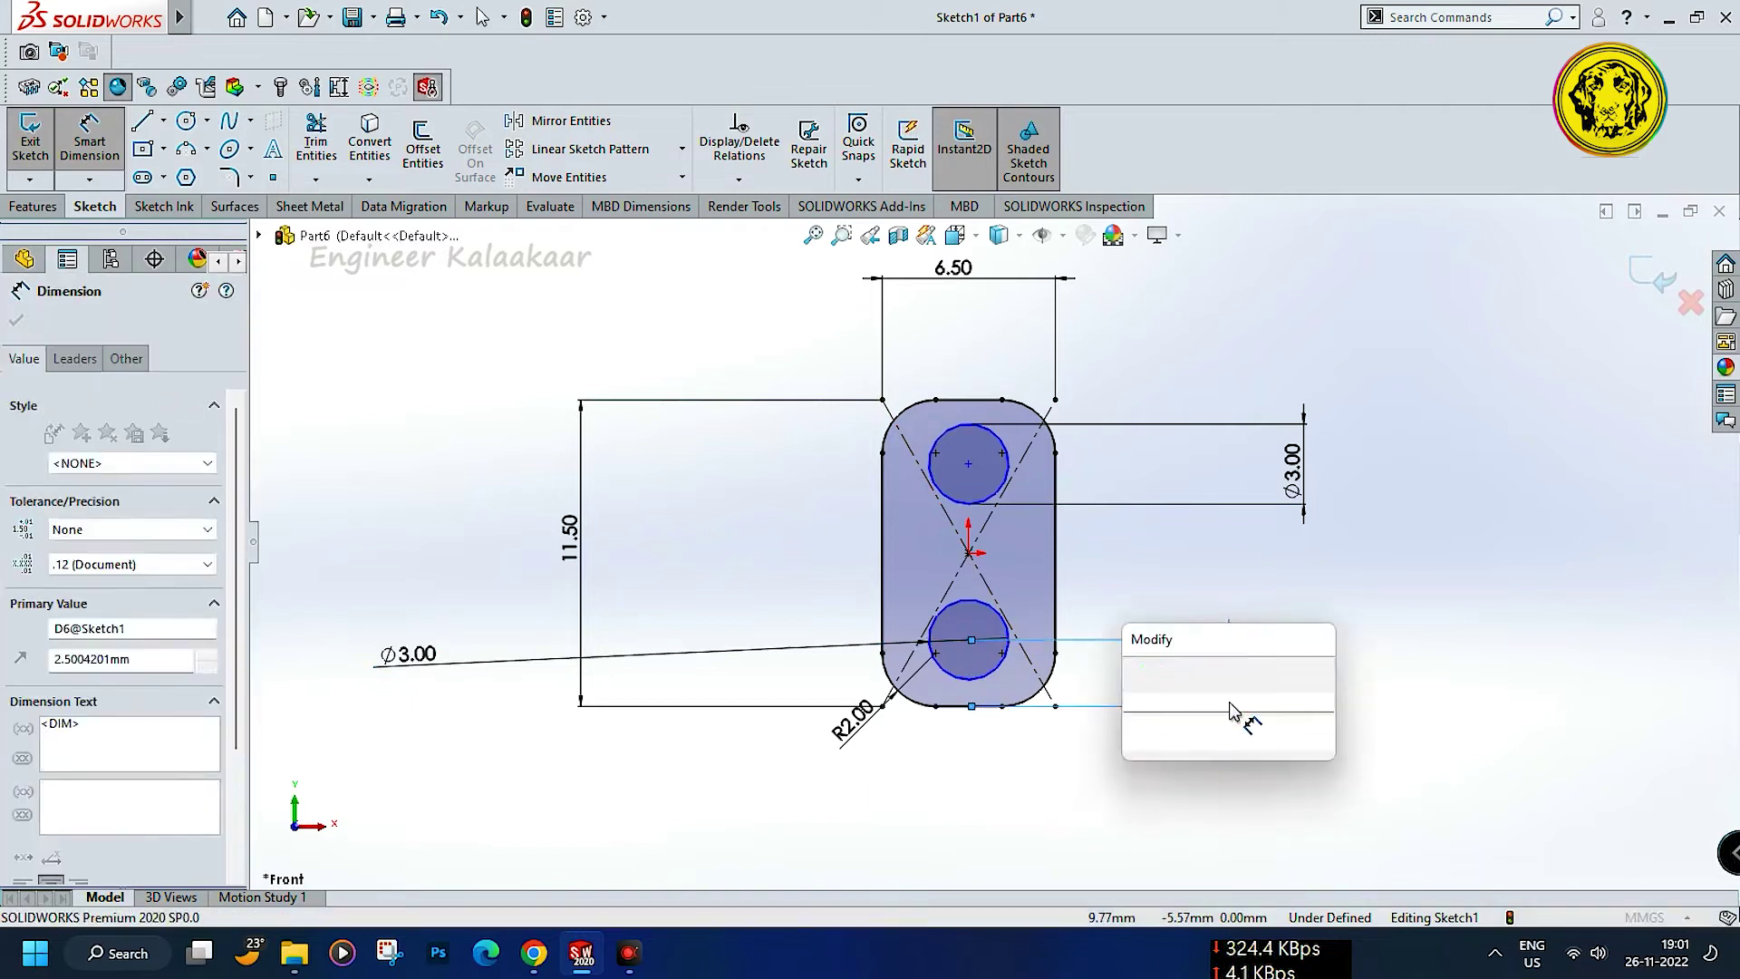
pyautogui.write('2.8')
pyautogui.press('Return')
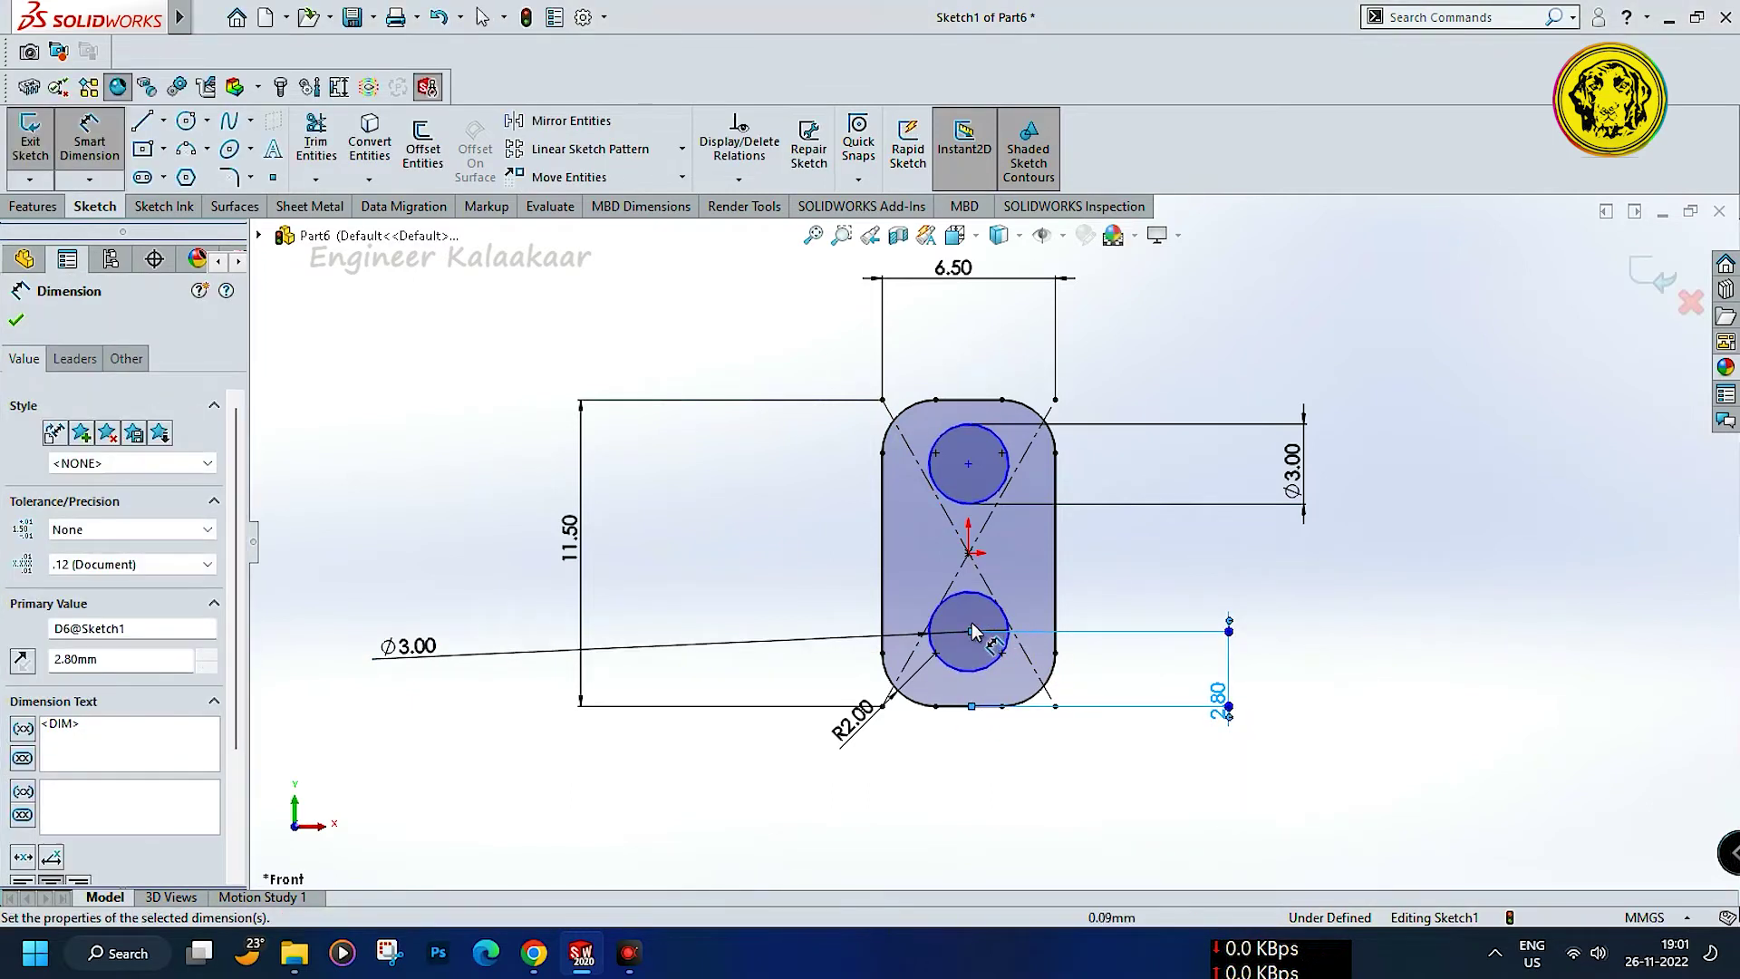
pyautogui.click(967, 466)
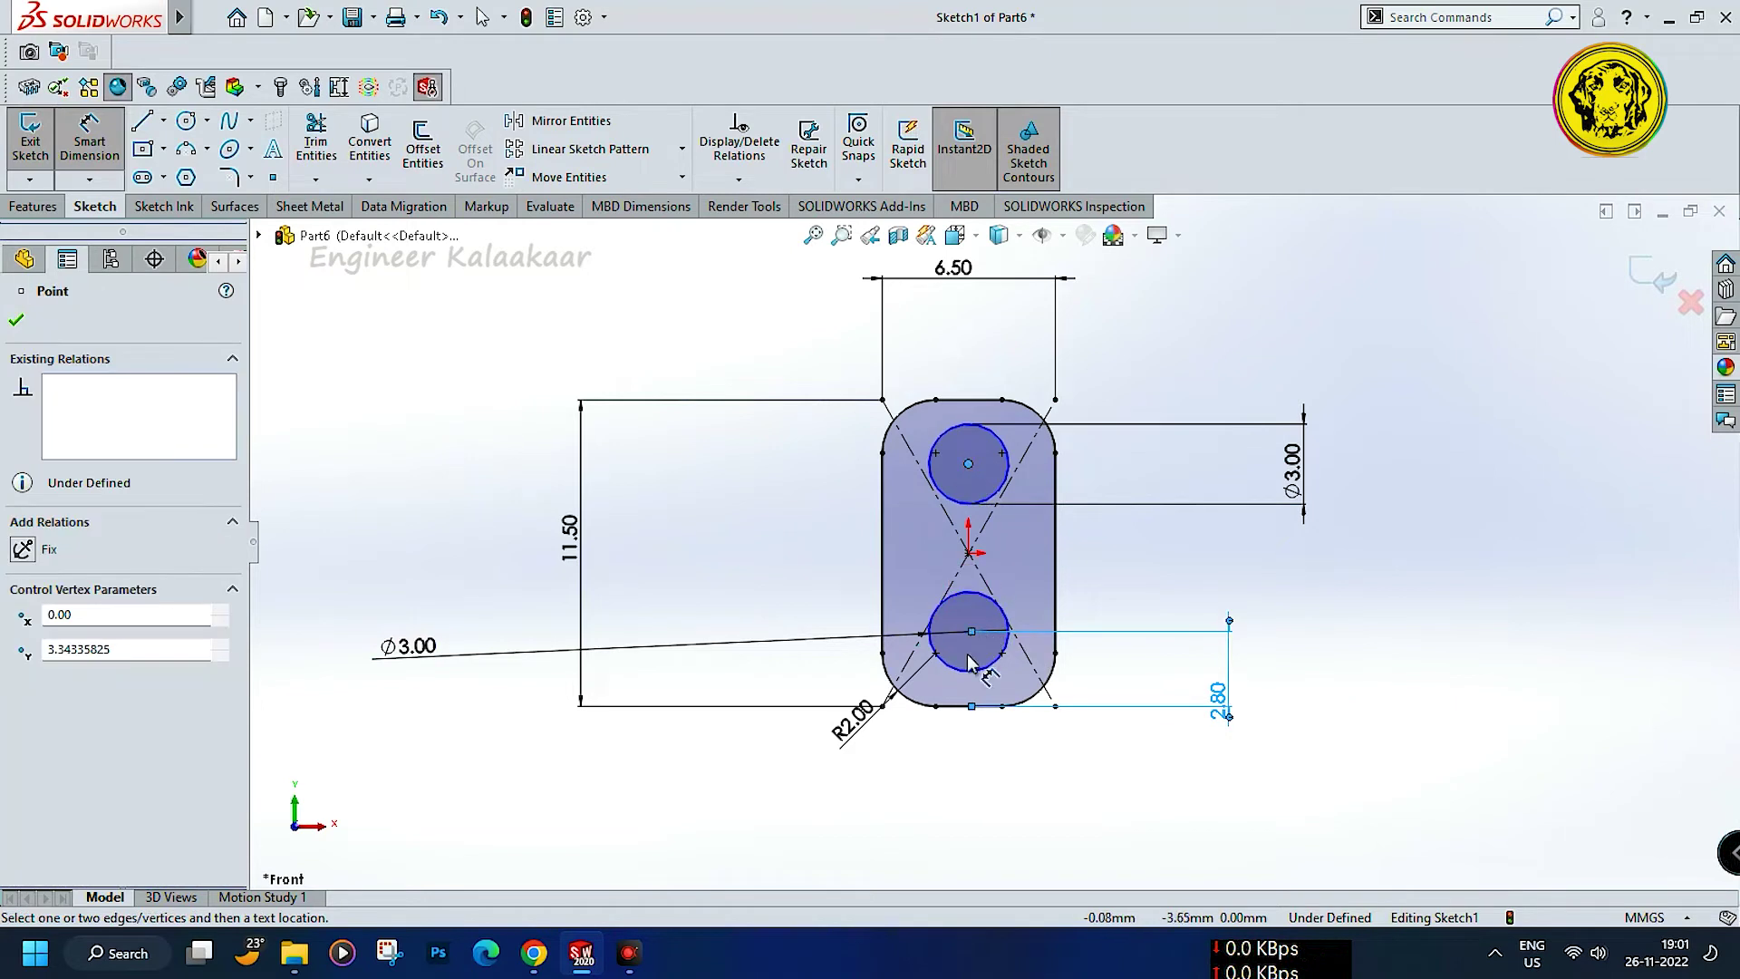
pyautogui.click(973, 634)
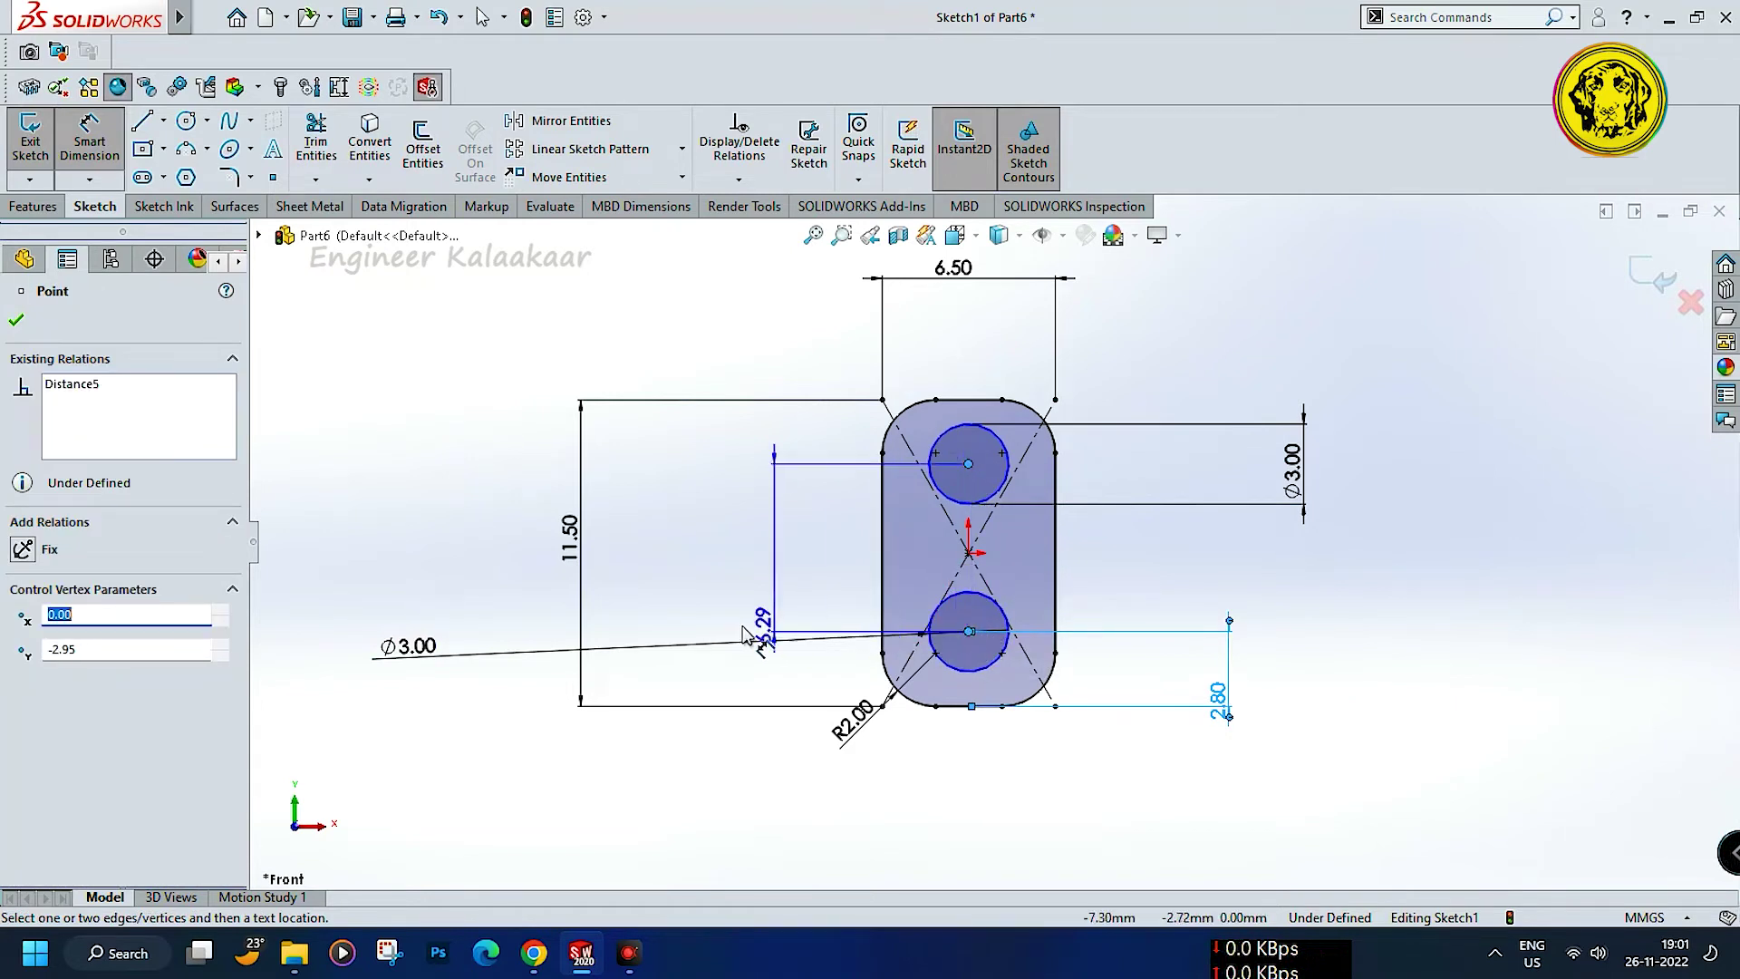
pyautogui.click(732, 634)
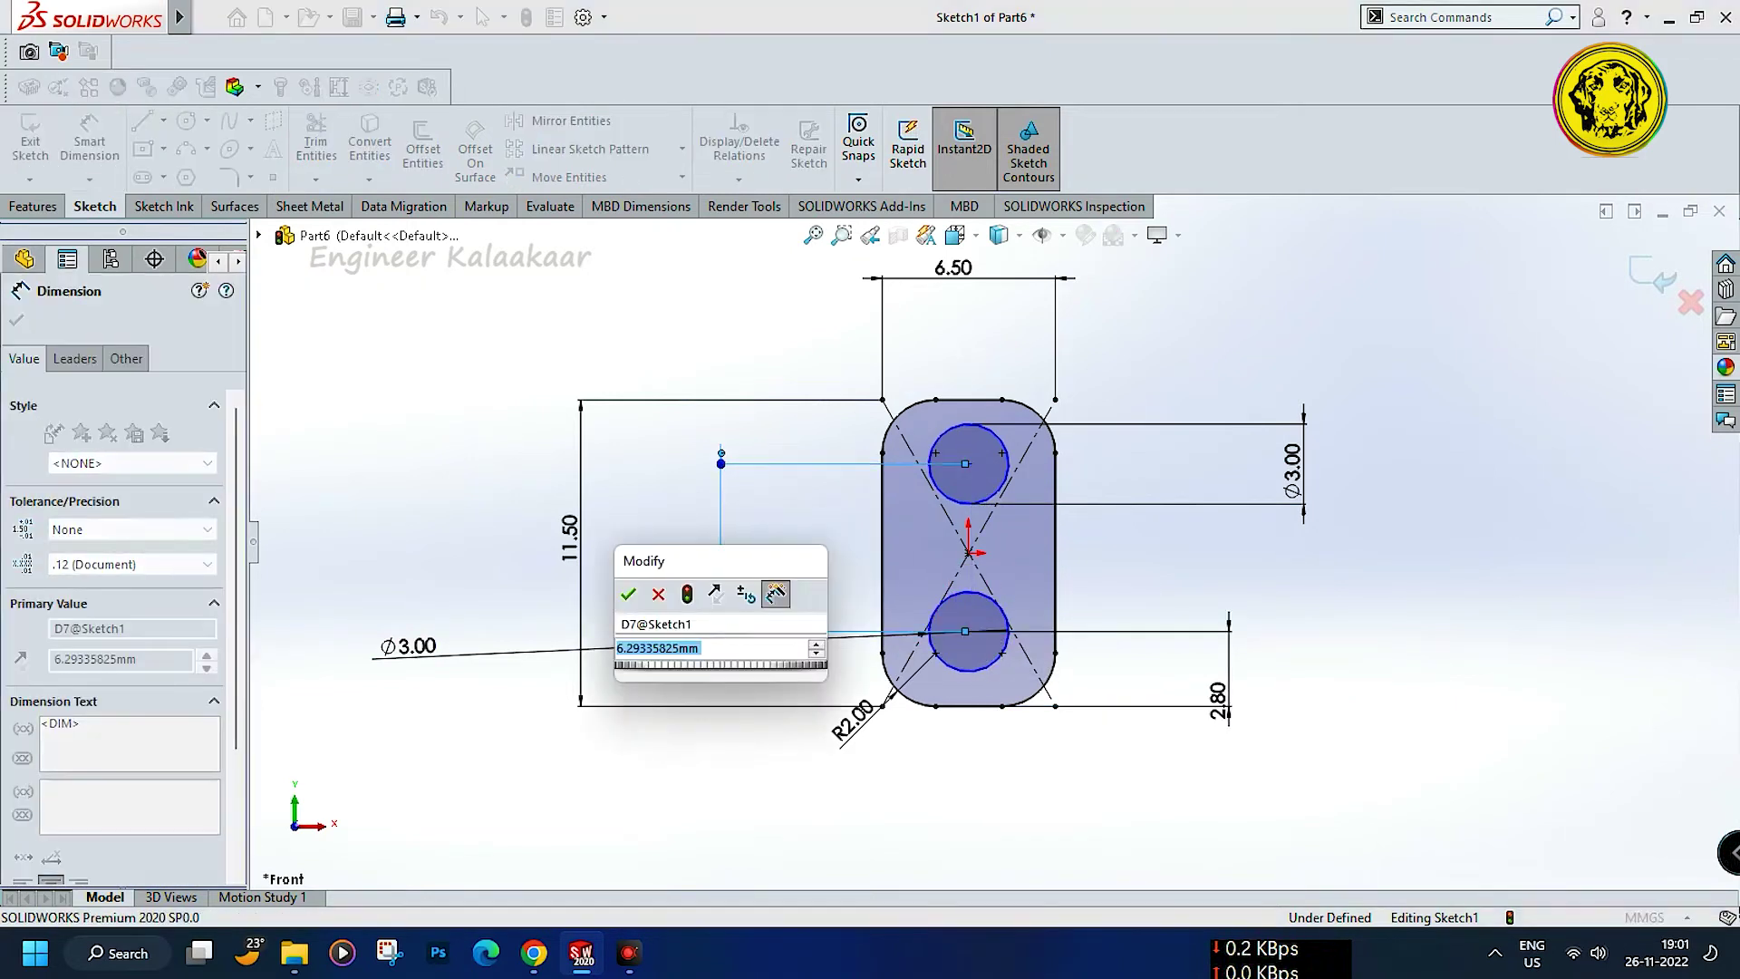
pyautogui.write('6.7')
pyautogui.press('Return')
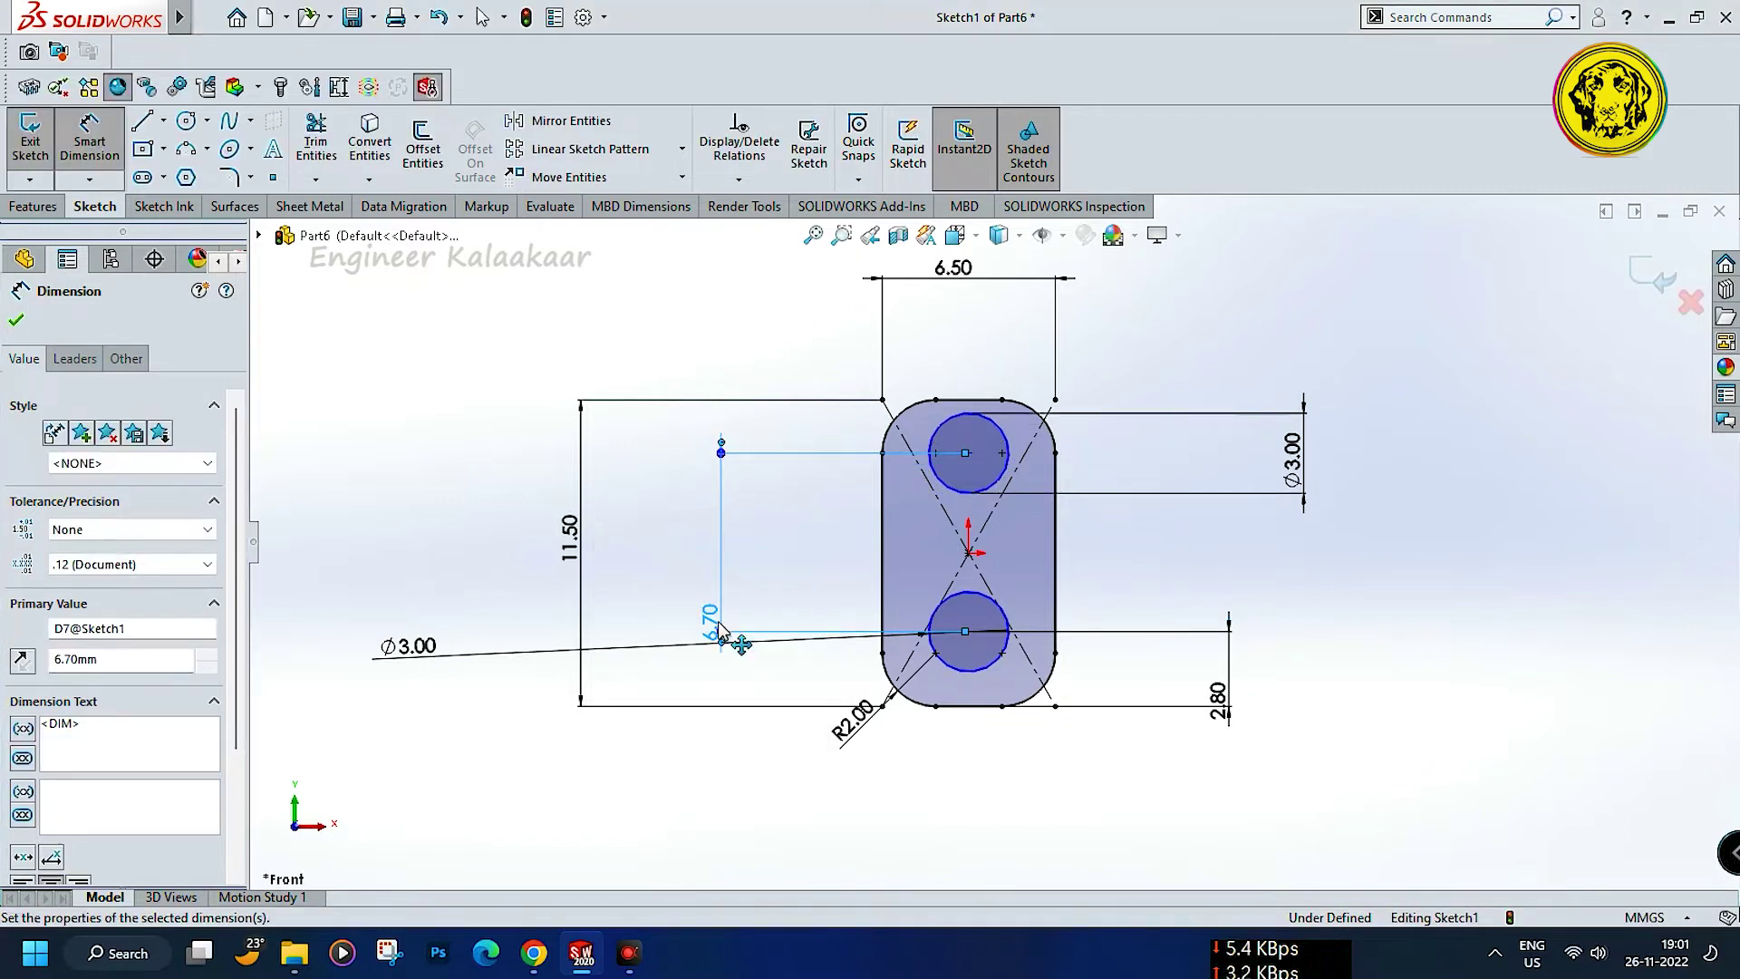
pyautogui.click(22, 328)
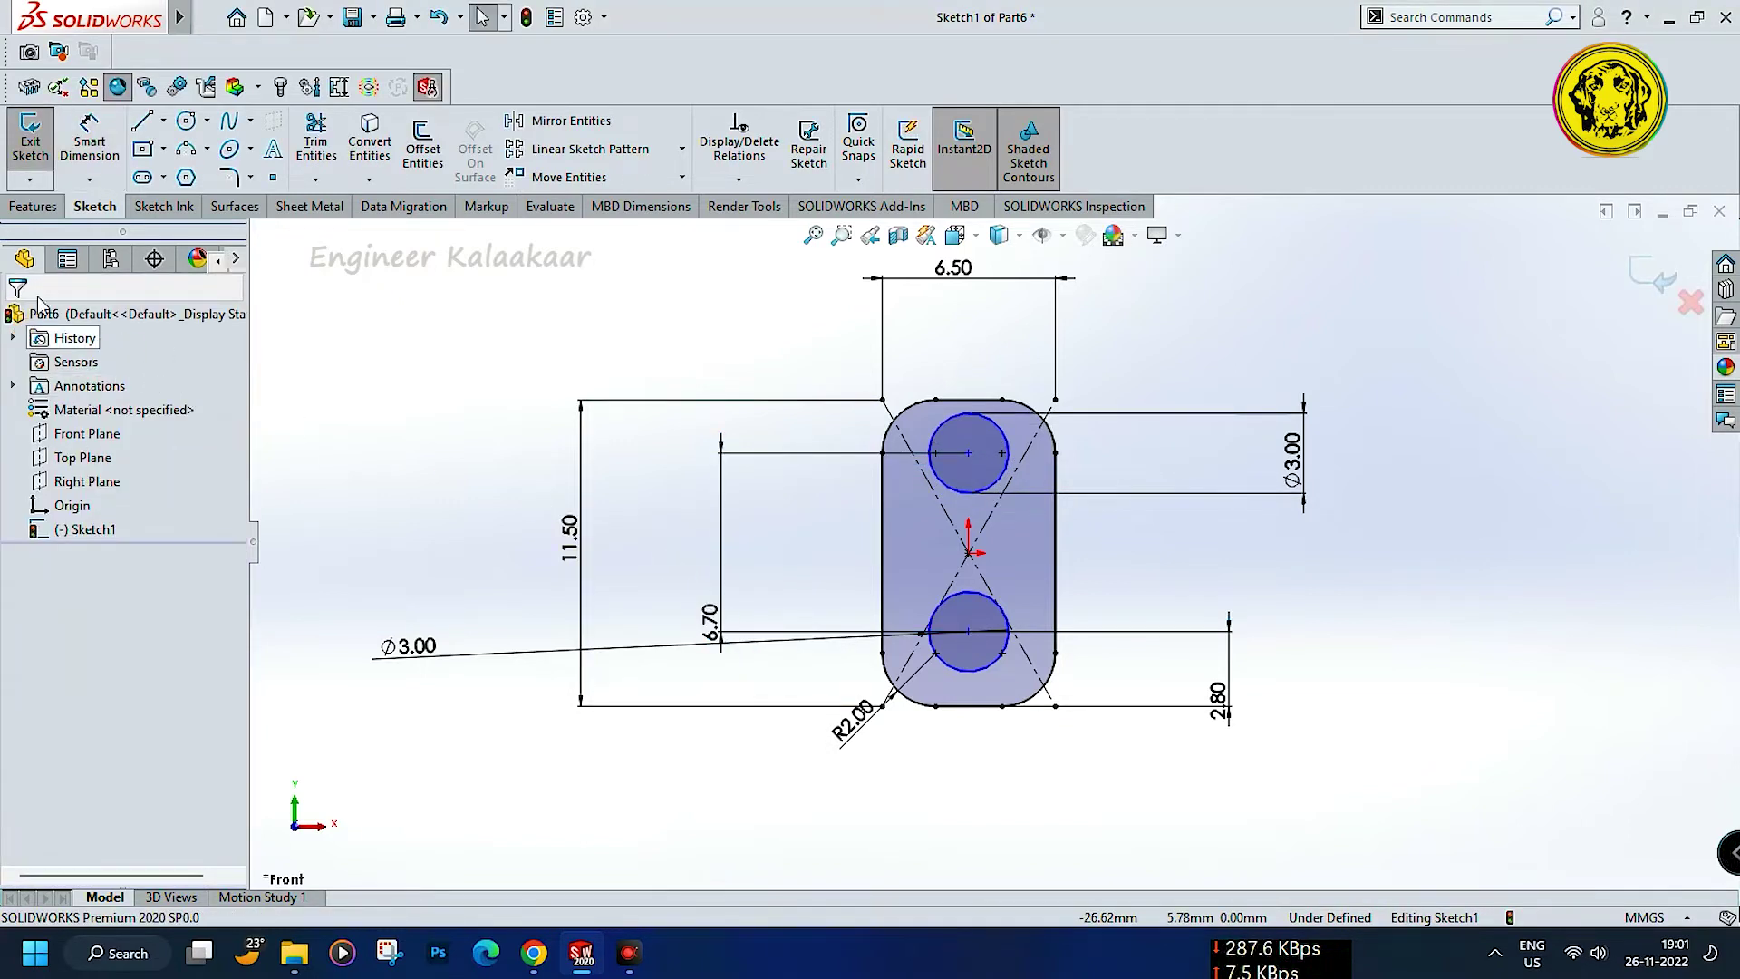
# Boss-extrude the sketch Mid Plane to a 6.5 mm depth.
pyautogui.click(32, 207)
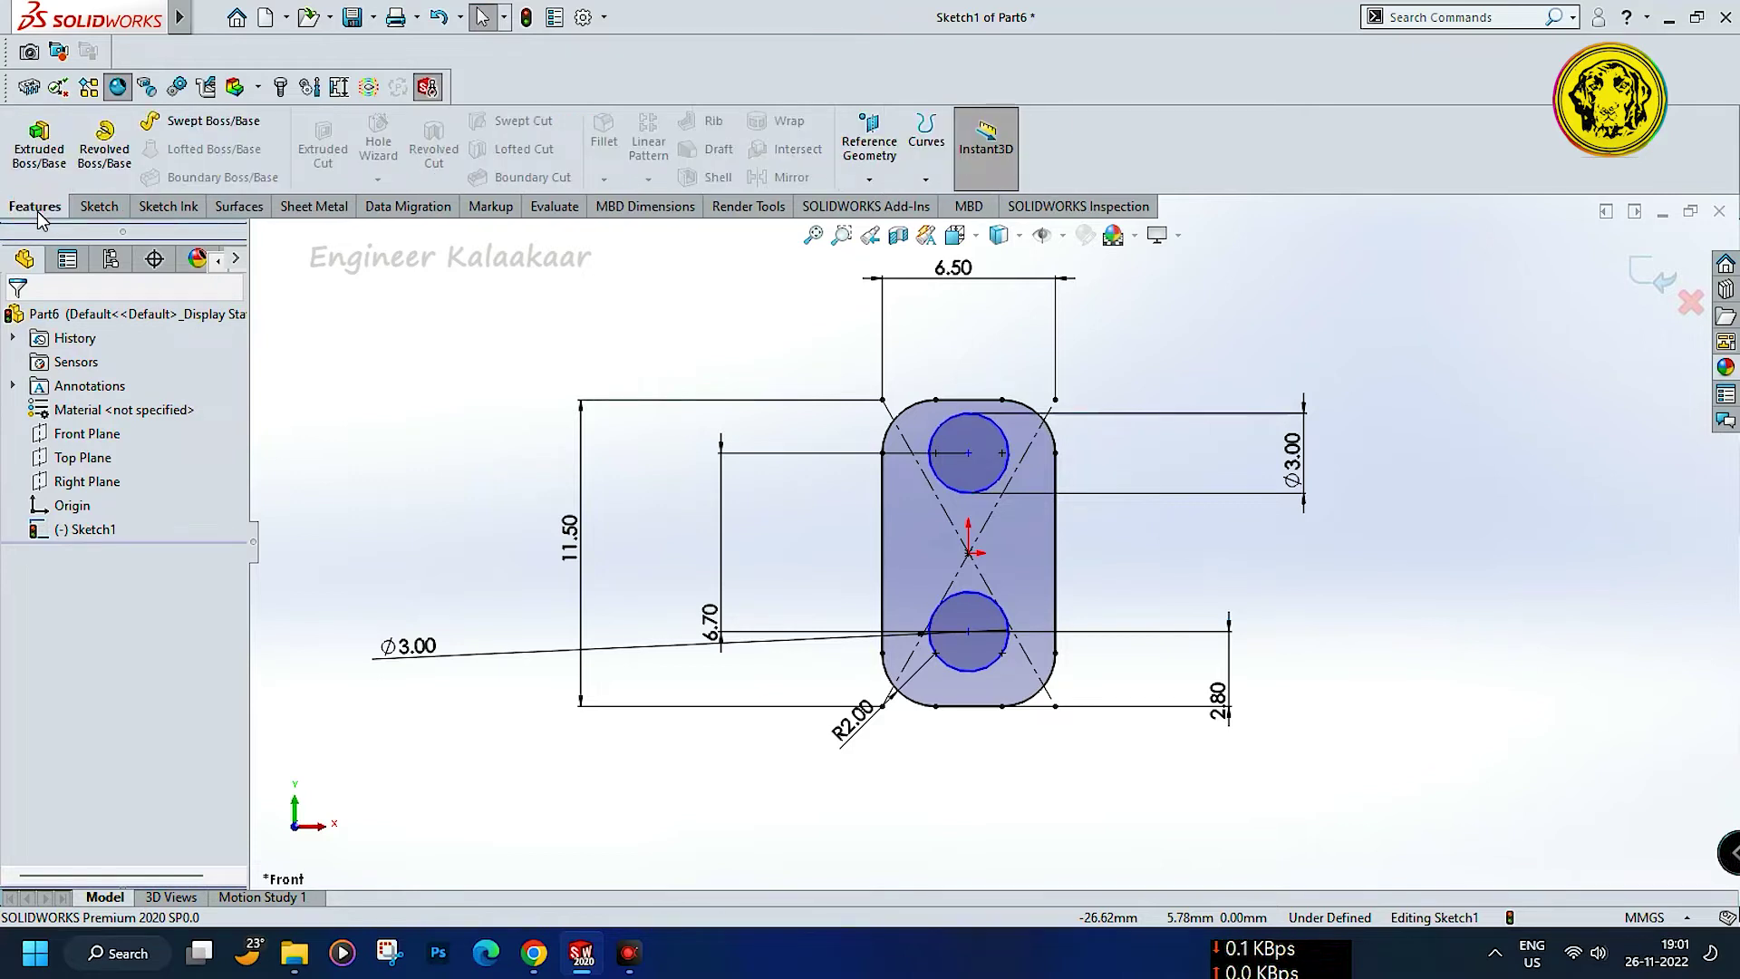
pyautogui.click(41, 165)
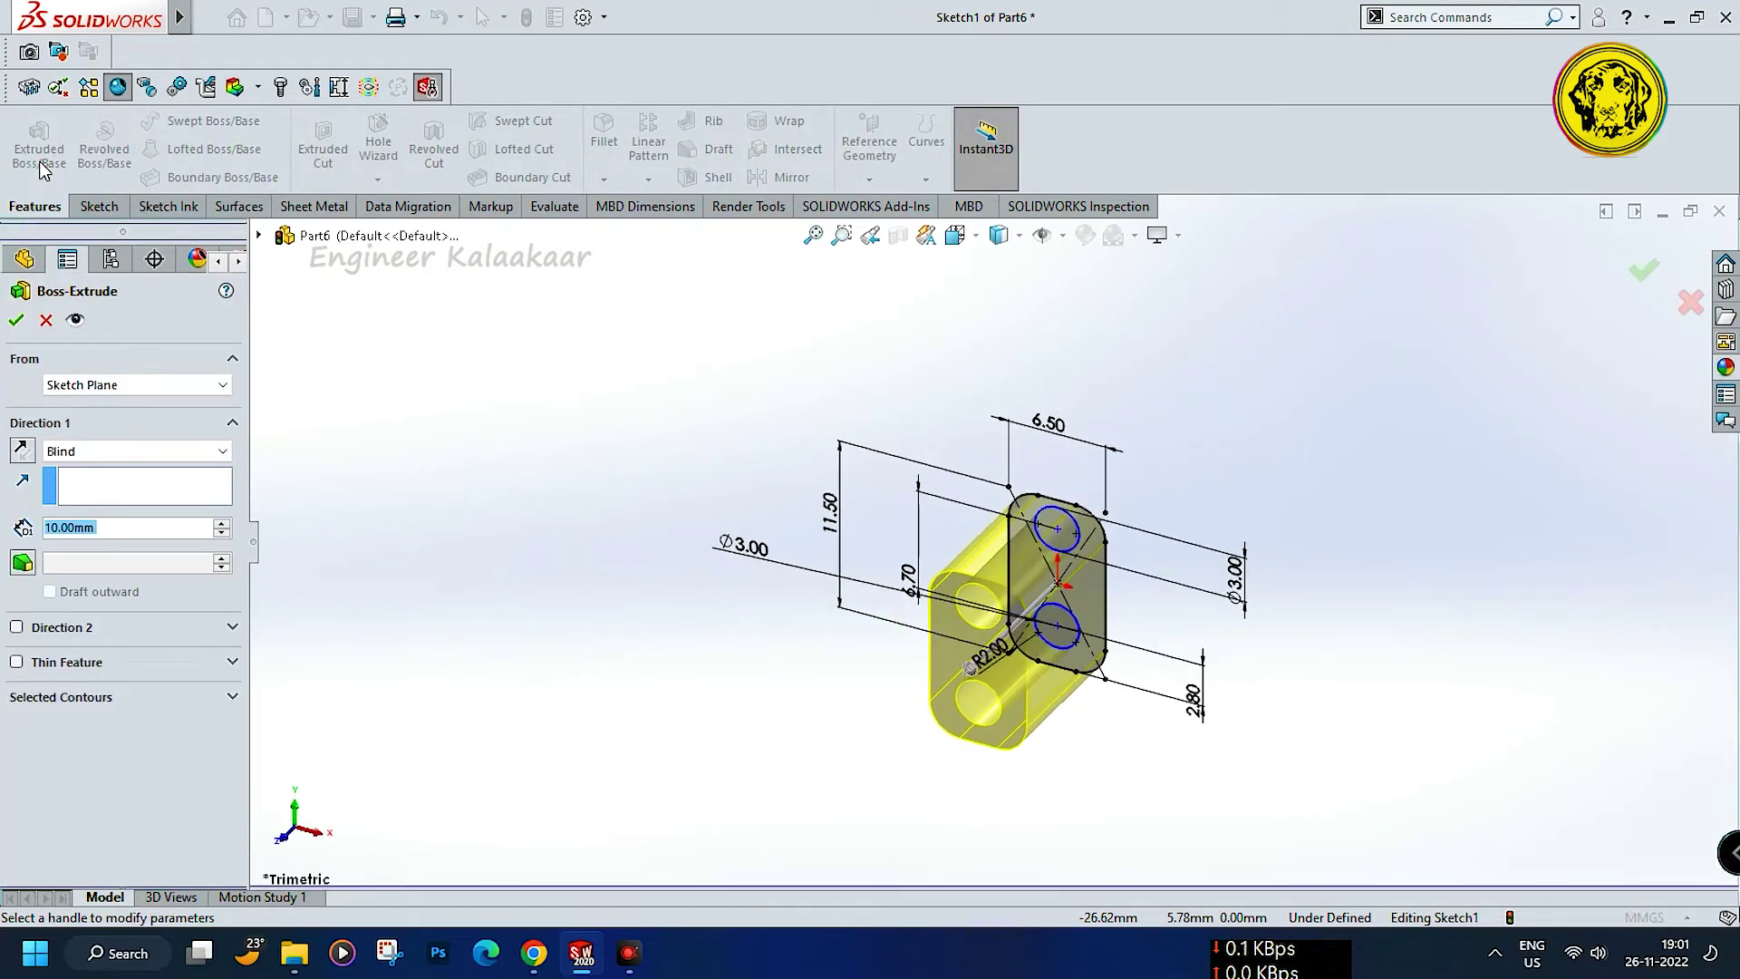
pyautogui.click(91, 451)
pyautogui.click(85, 540)
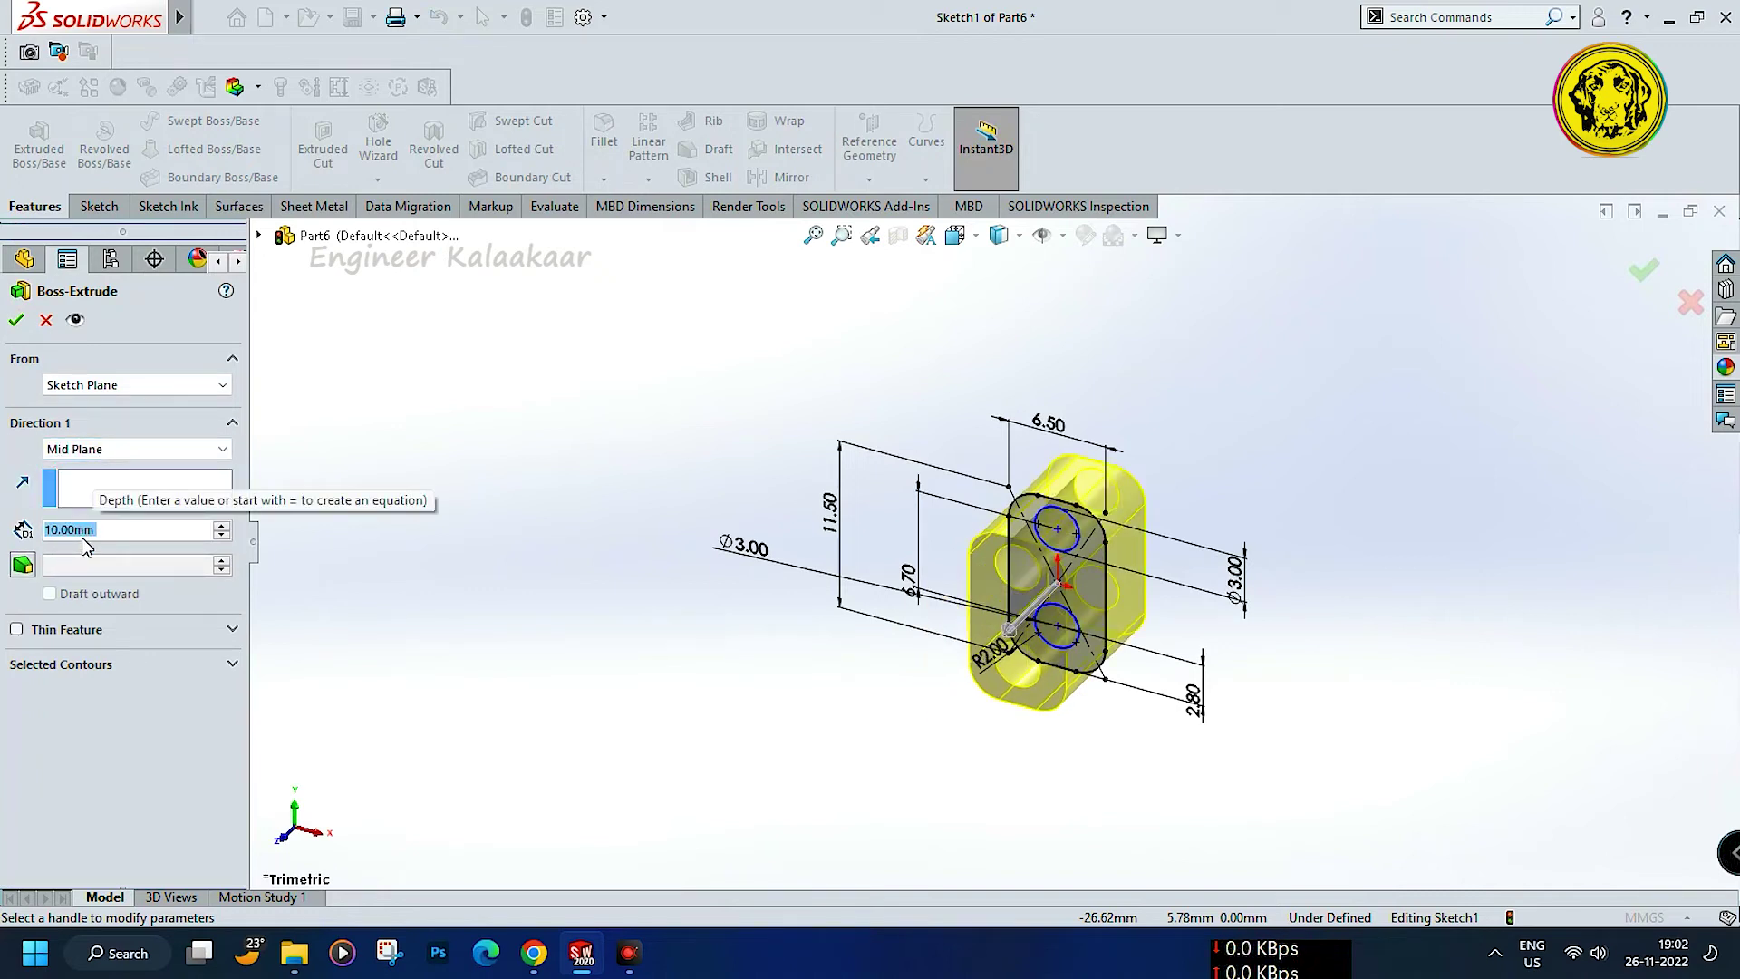
pyautogui.write('6.5')
pyautogui.click(109, 552)
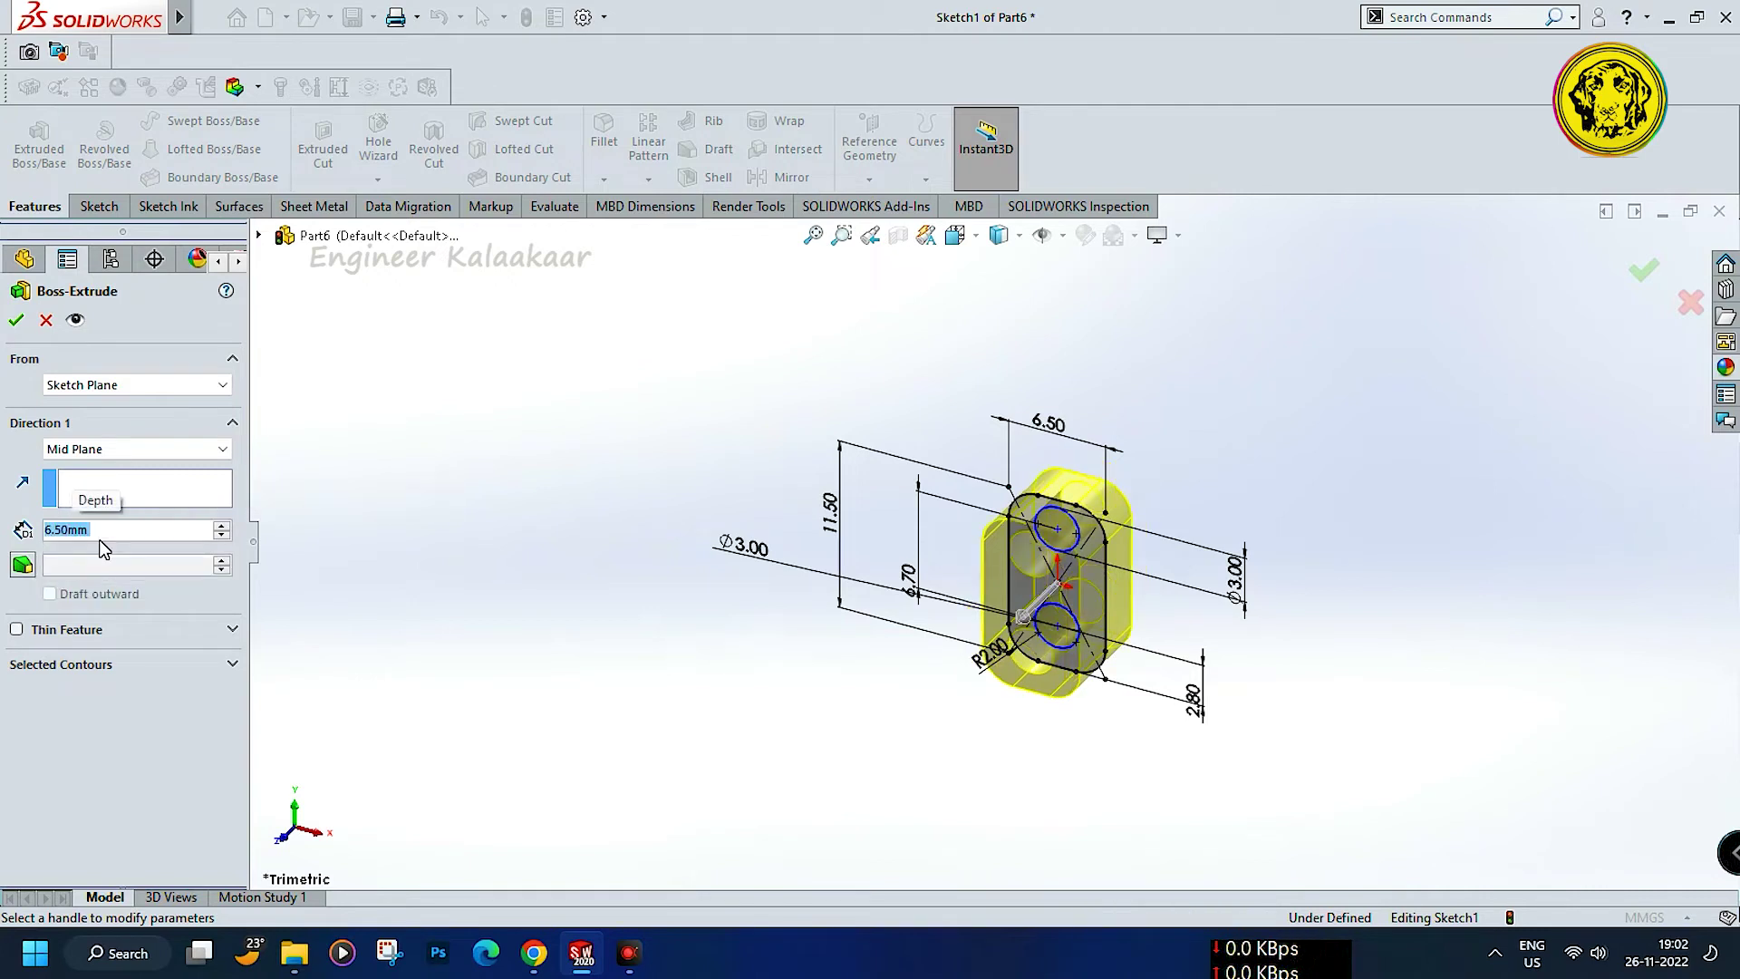
pyautogui.click(17, 321)
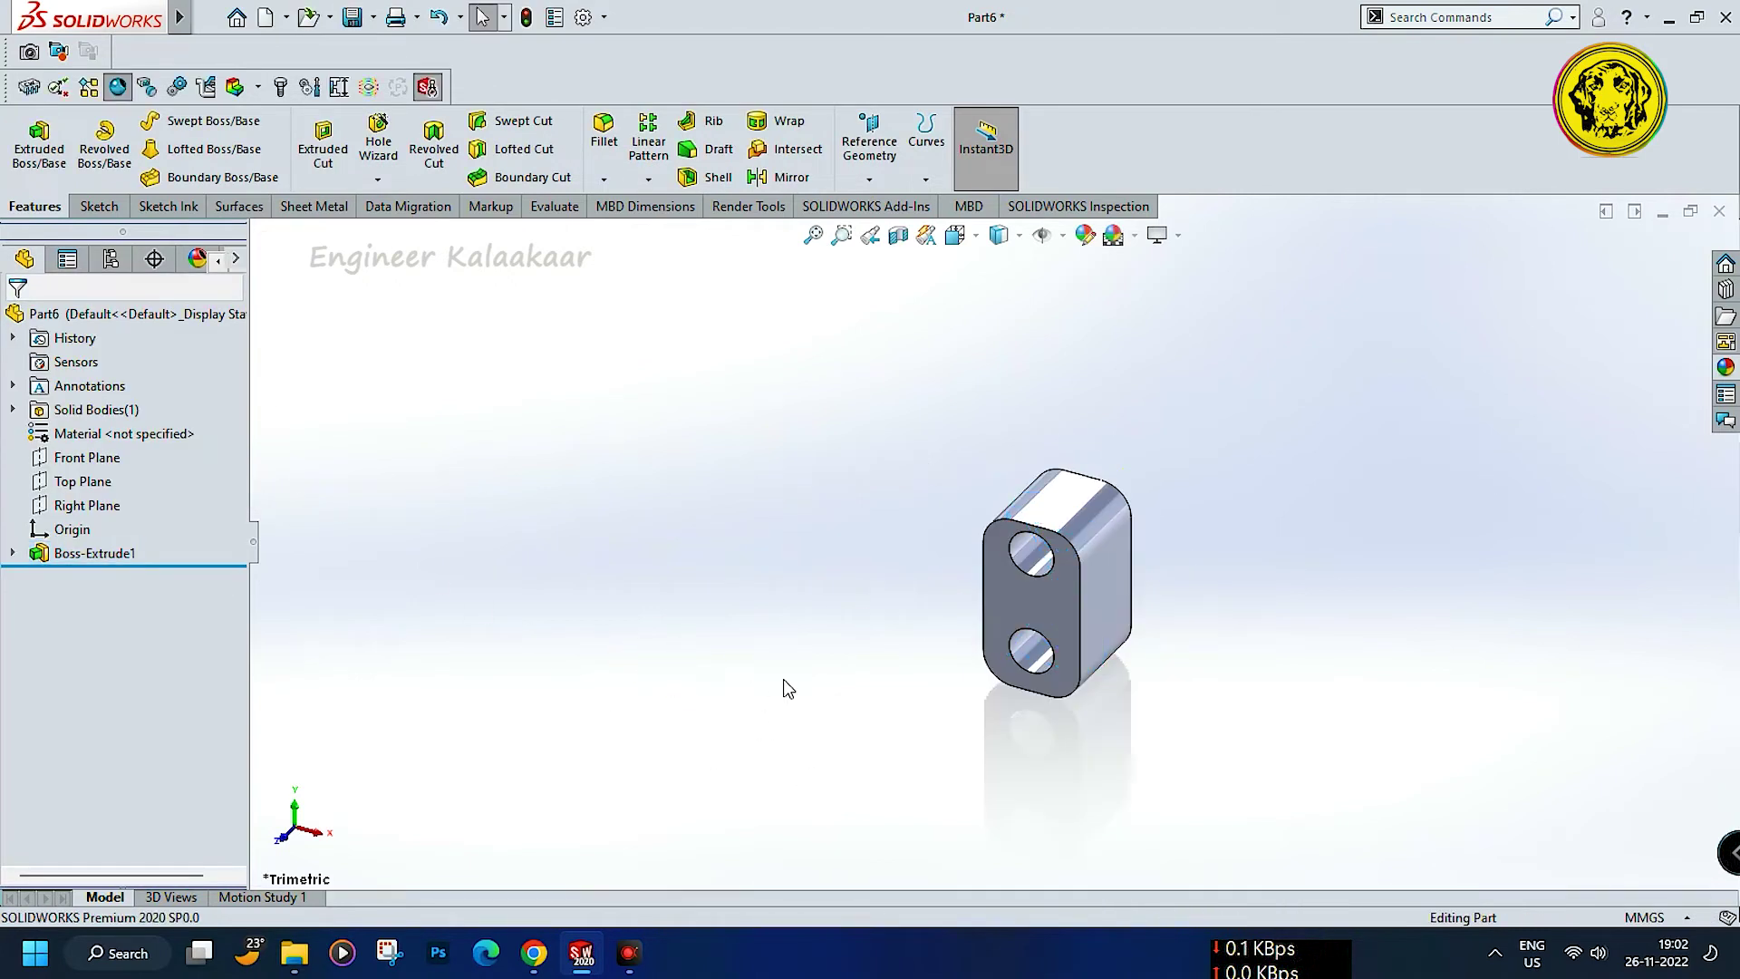
pyautogui.moveTo(729, 644); pyautogui.dragTo(710, 548, button='middle')
# Open a new sketch on the block's narrow side face and view it Normal To.
pyautogui.moveTo(734, 640)
pyautogui.mouseDown(button='middle')
pyautogui.moveTo(761, 632)
pyautogui.moveTo(740, 638)
pyautogui.mouseUp(button='middle')
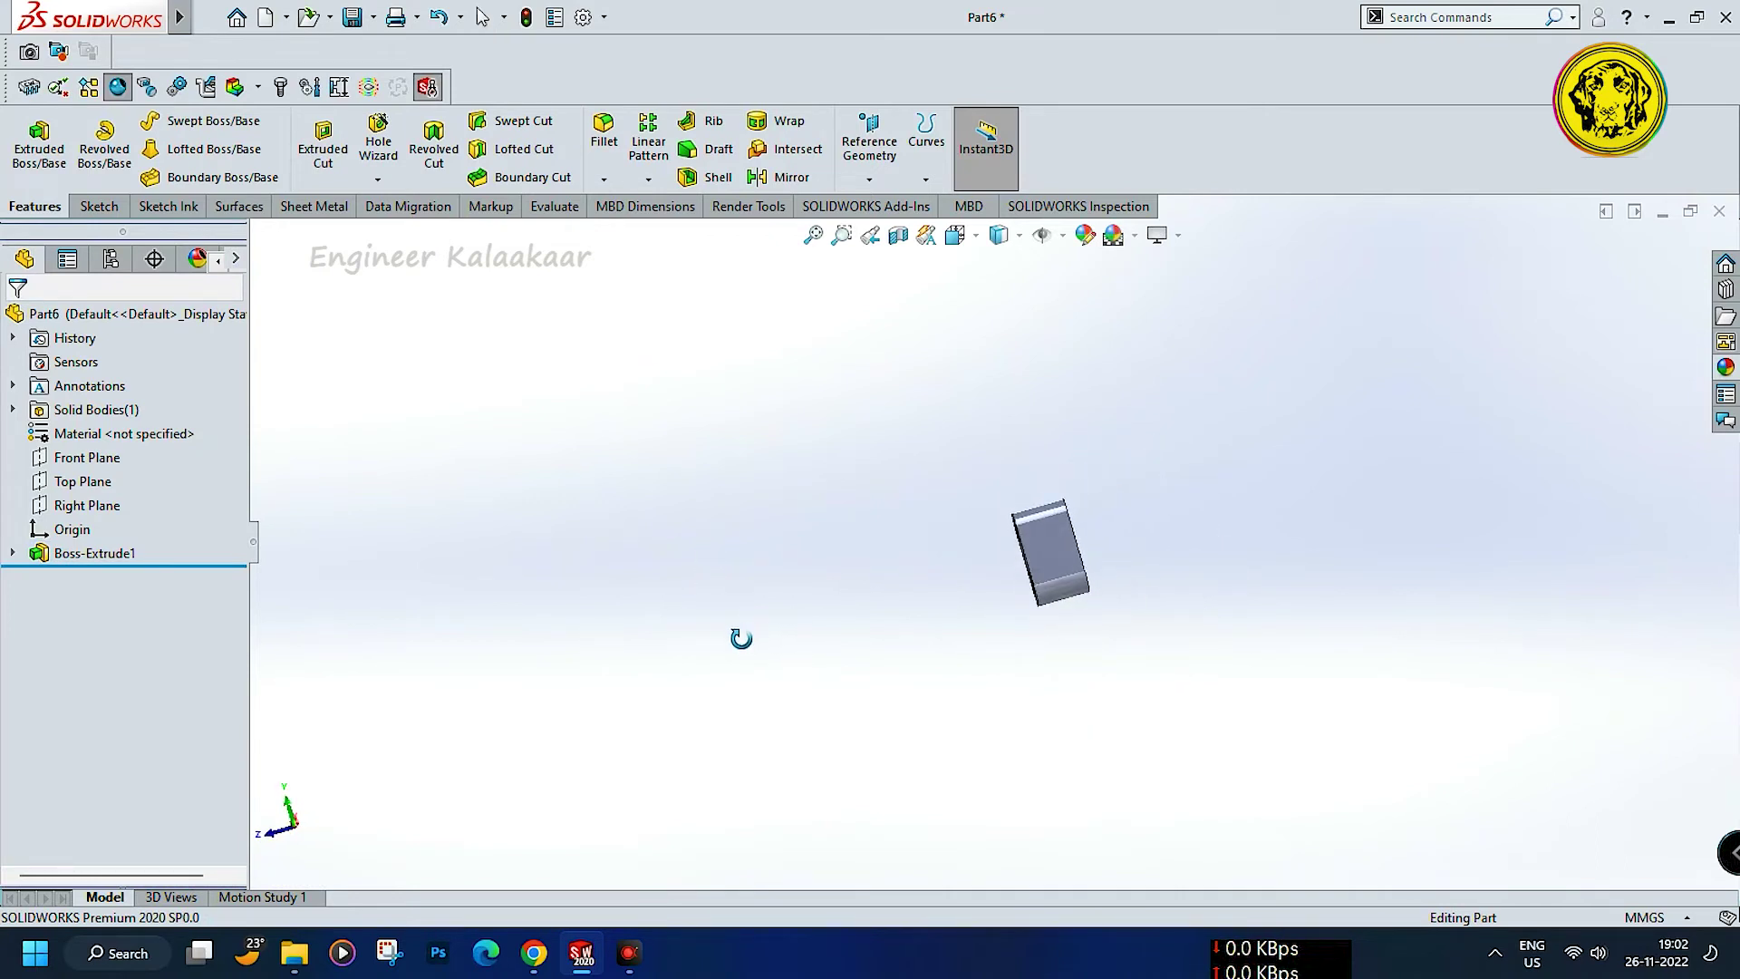
pyautogui.rightClick(1058, 566)
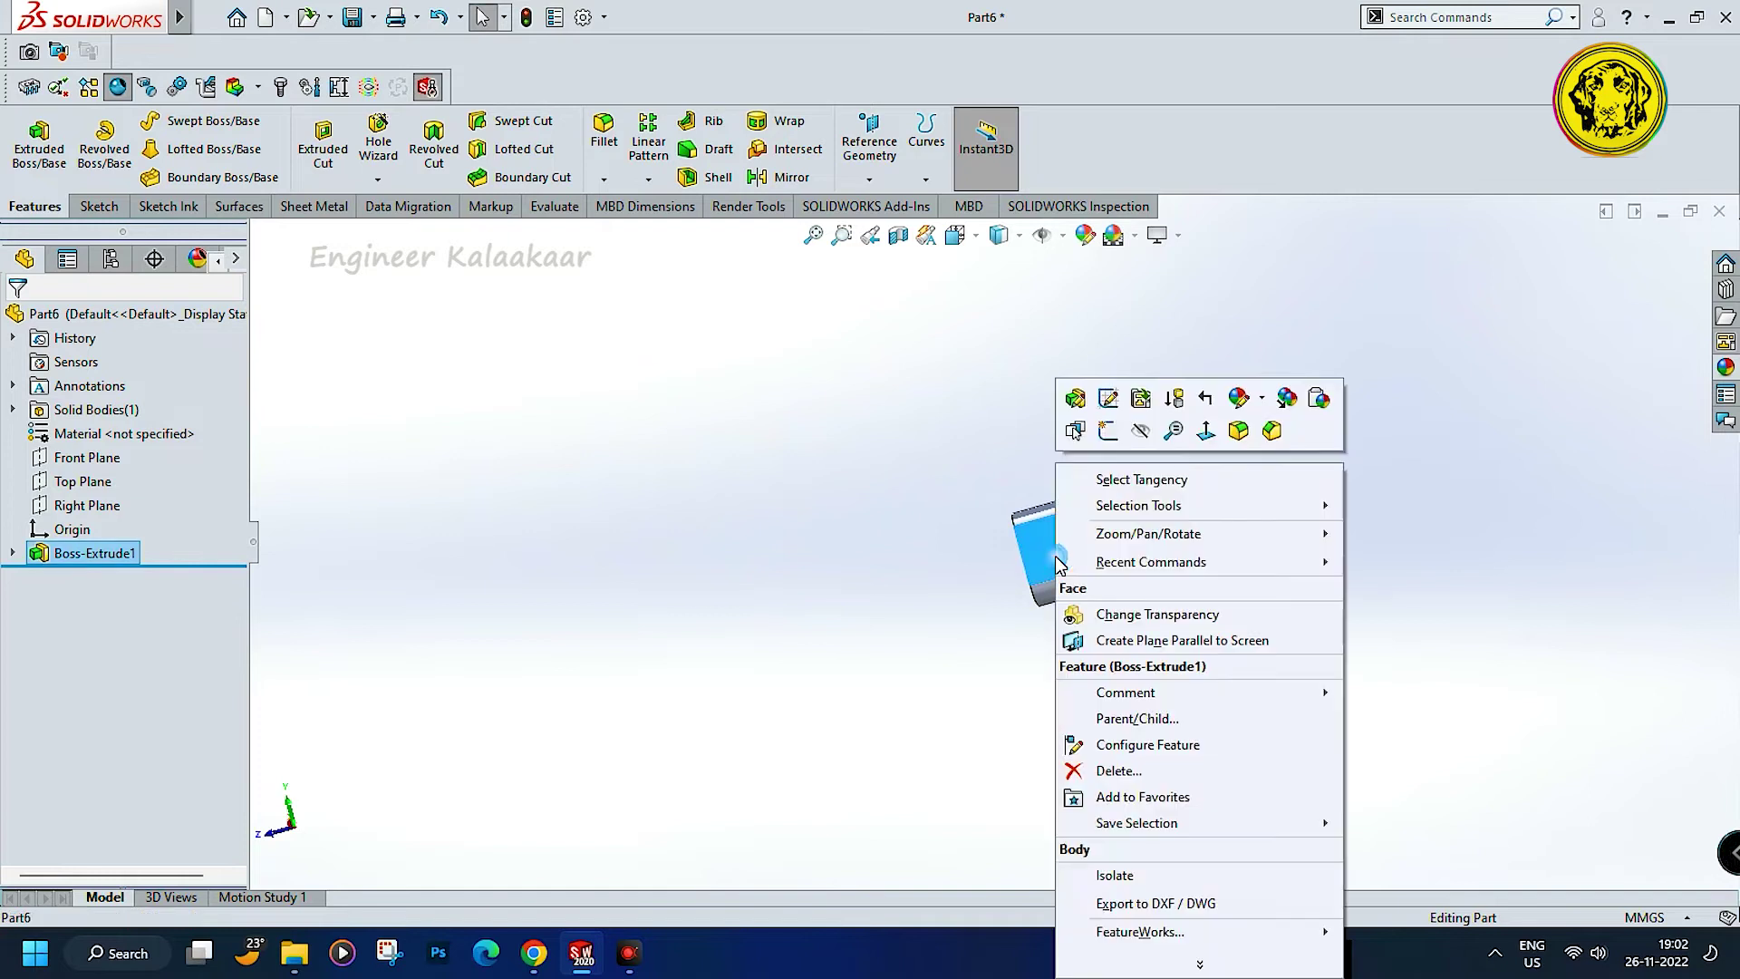
pyautogui.click(1108, 421)
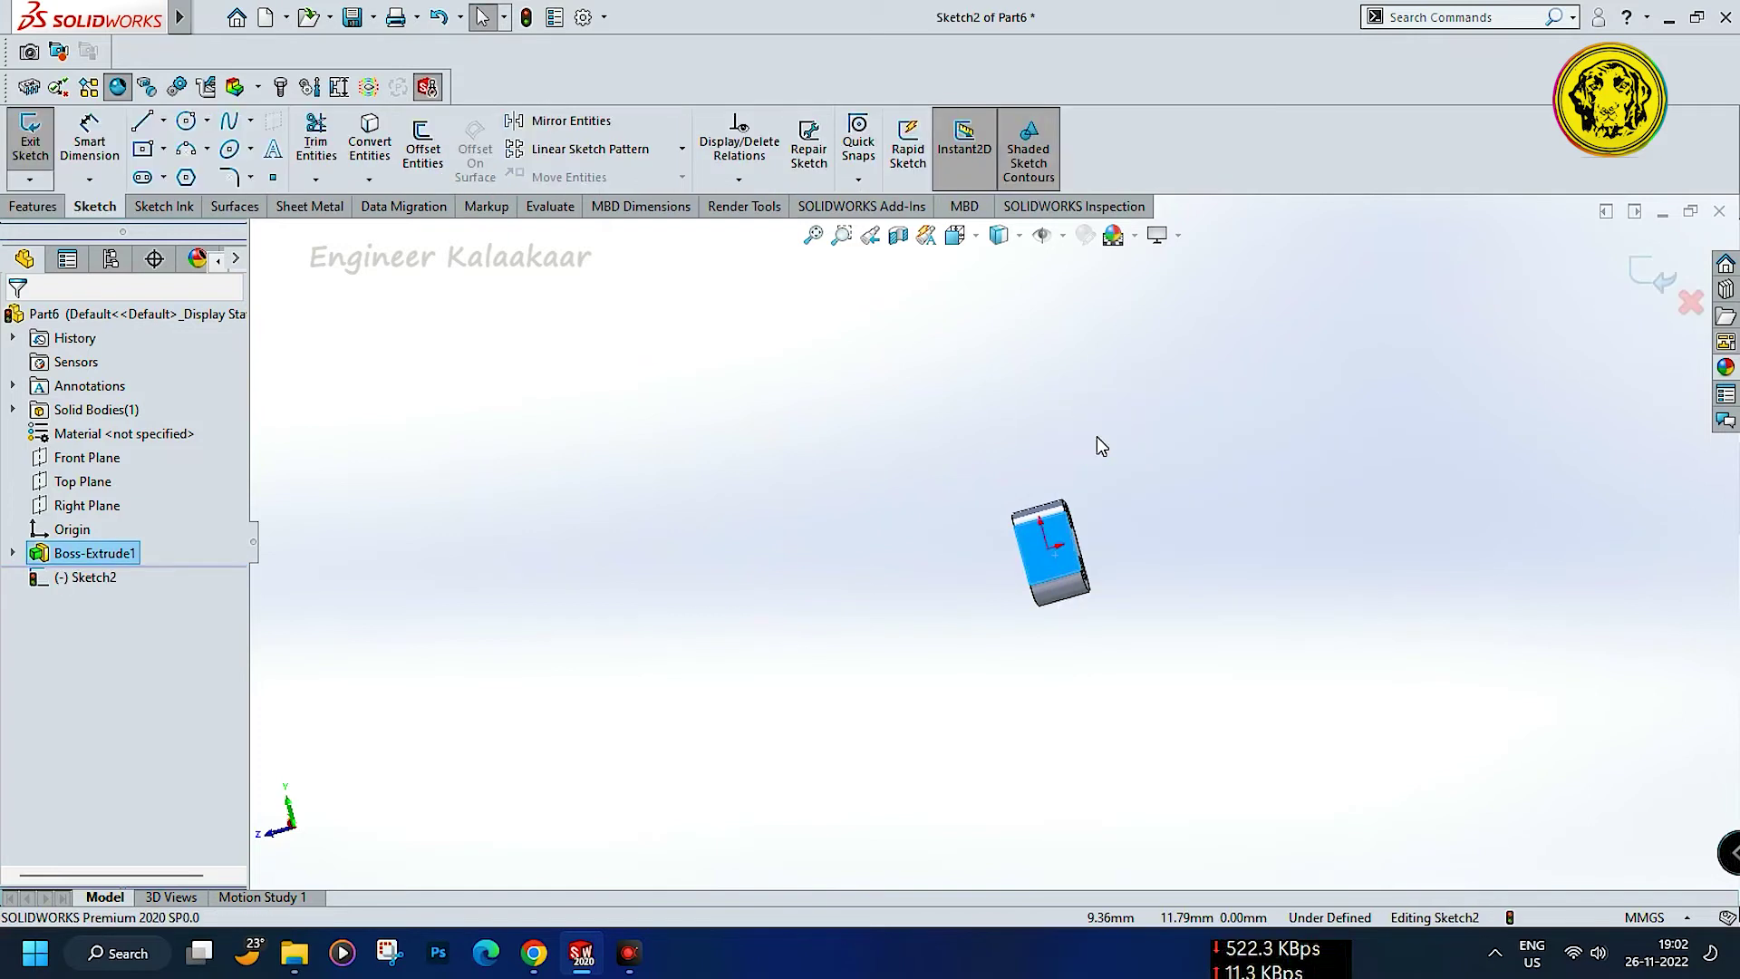
pyautogui.hotkey('ctrl', '8')
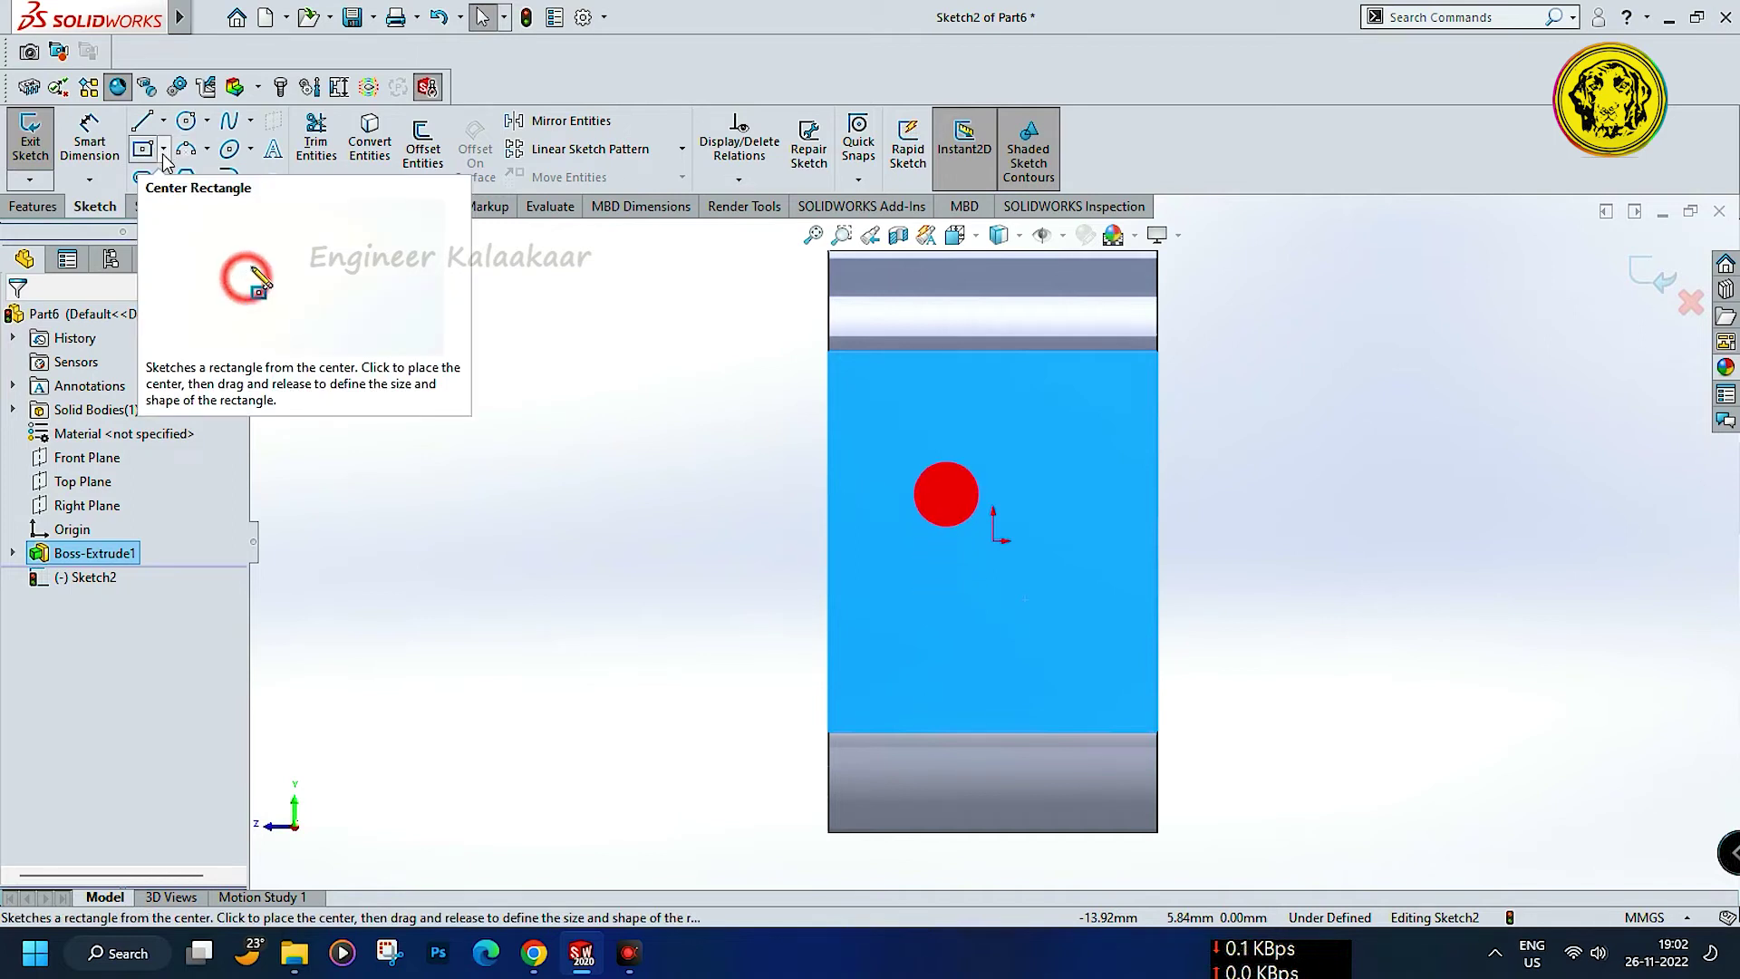
pyautogui.click(164, 159)
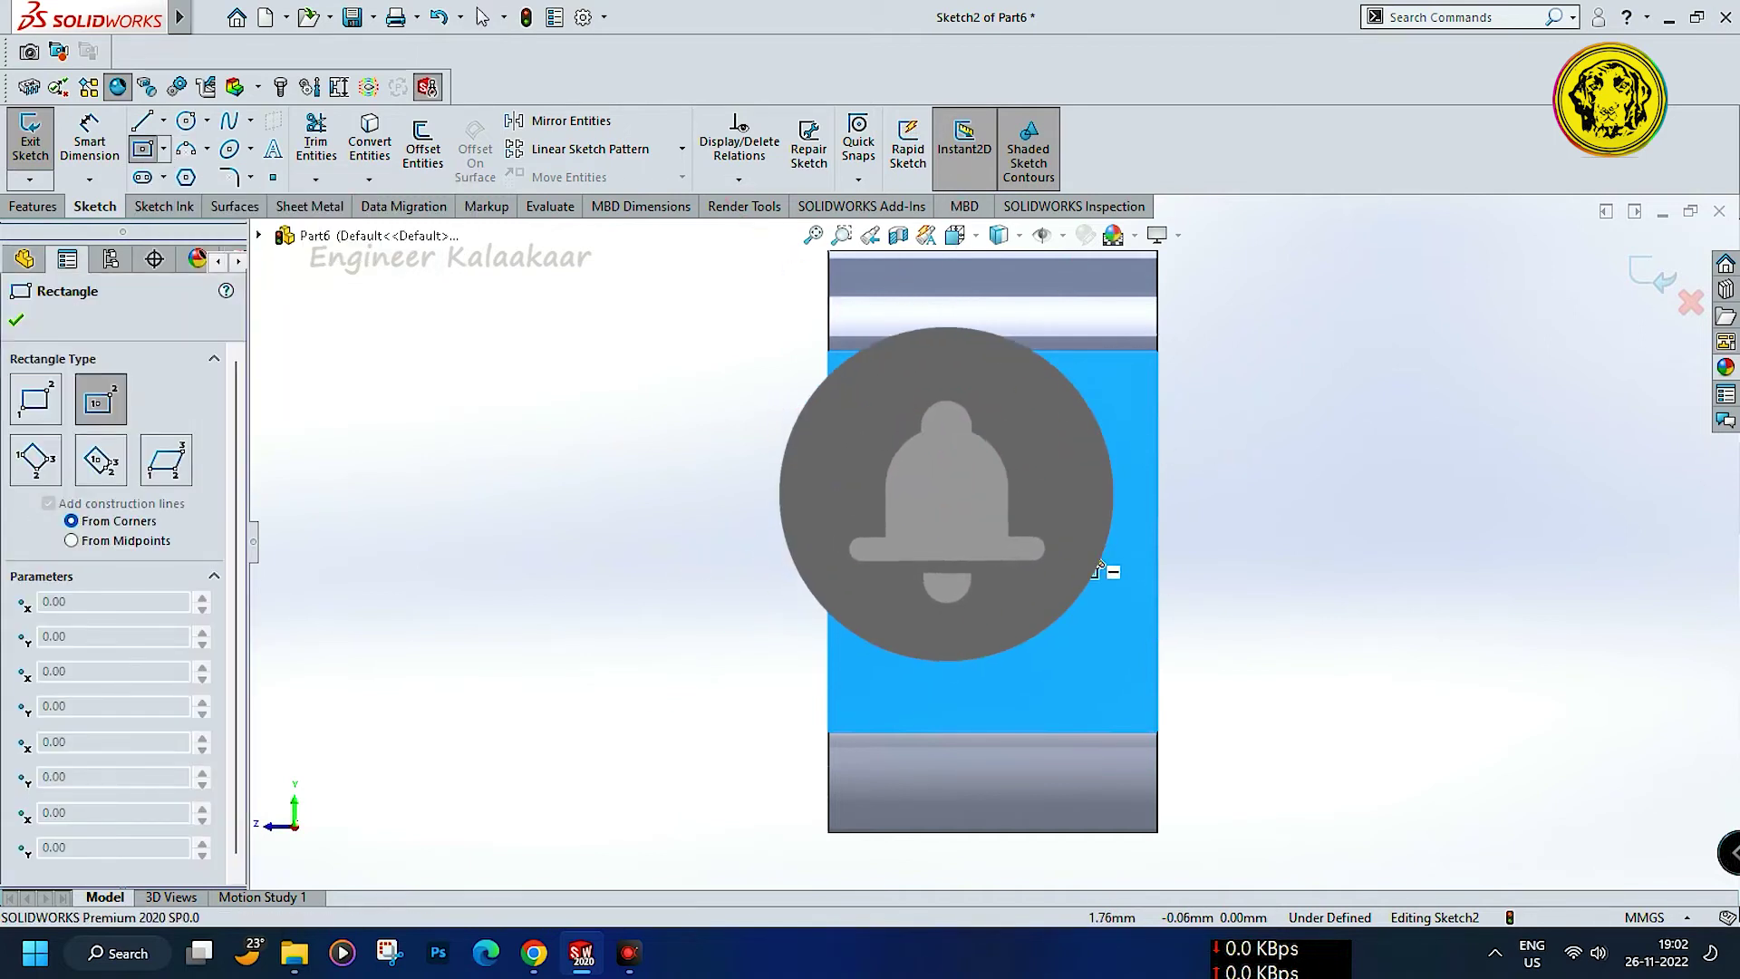
# Draw a center rectangle on the side face and drag its edges into place.
pyautogui.click(1081, 541)
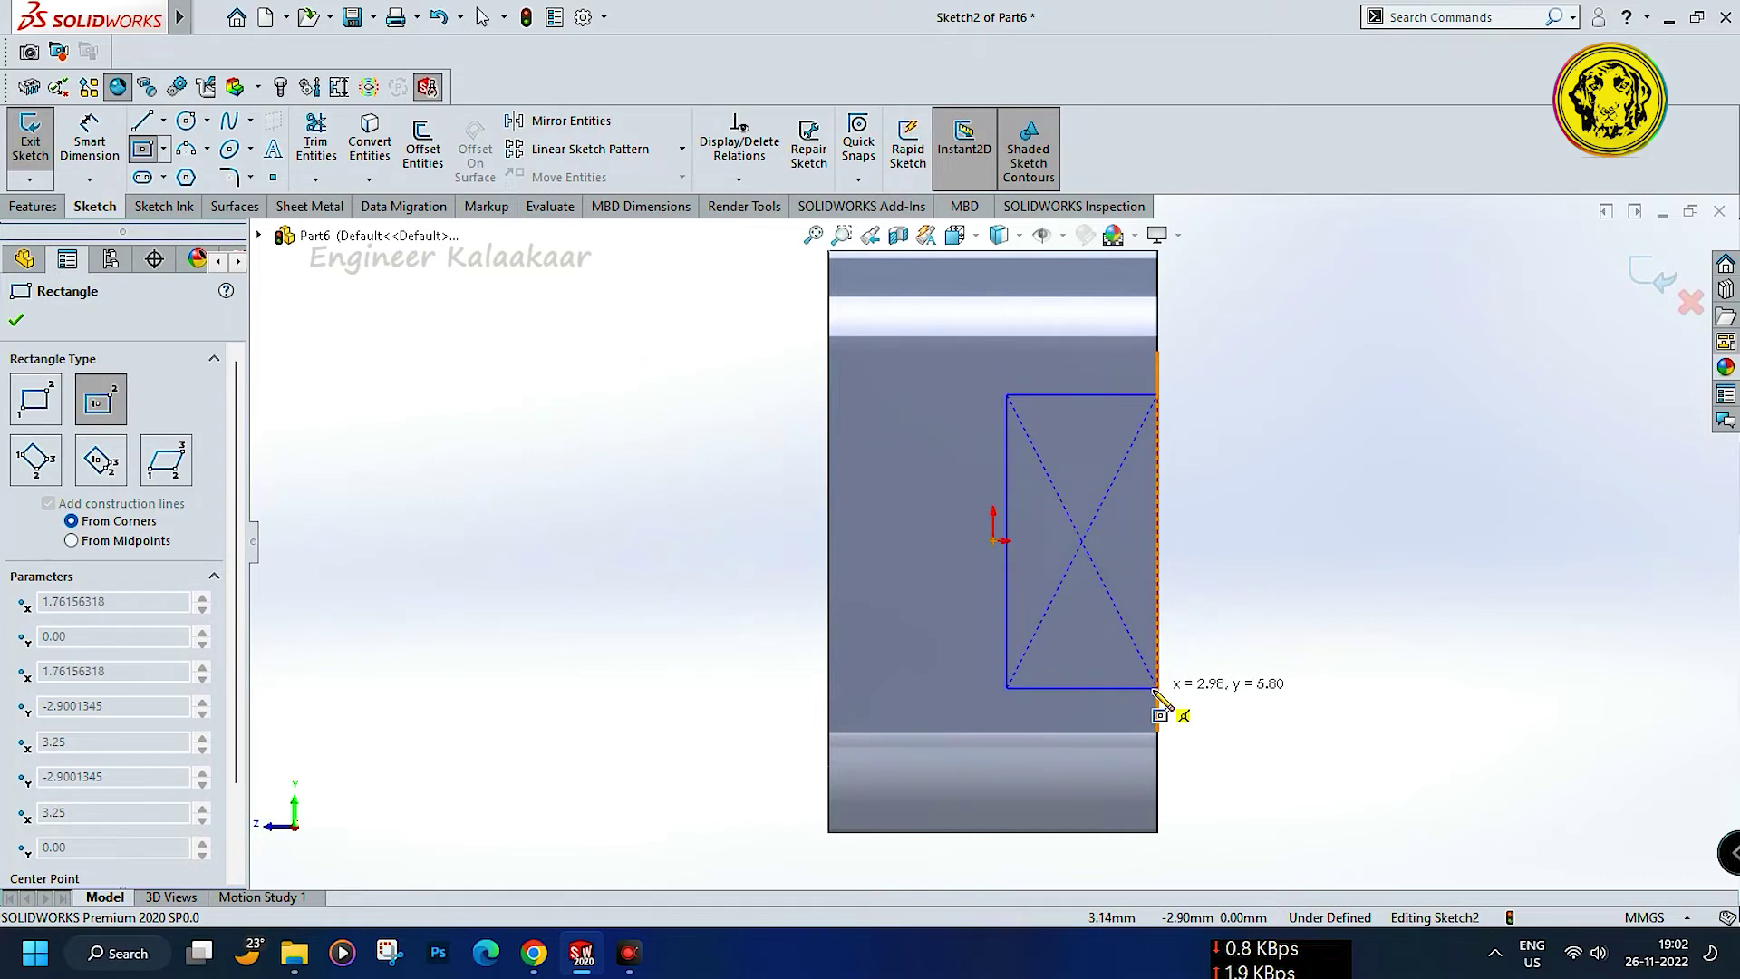
pyautogui.click(1155, 688)
pyautogui.press('Escape')
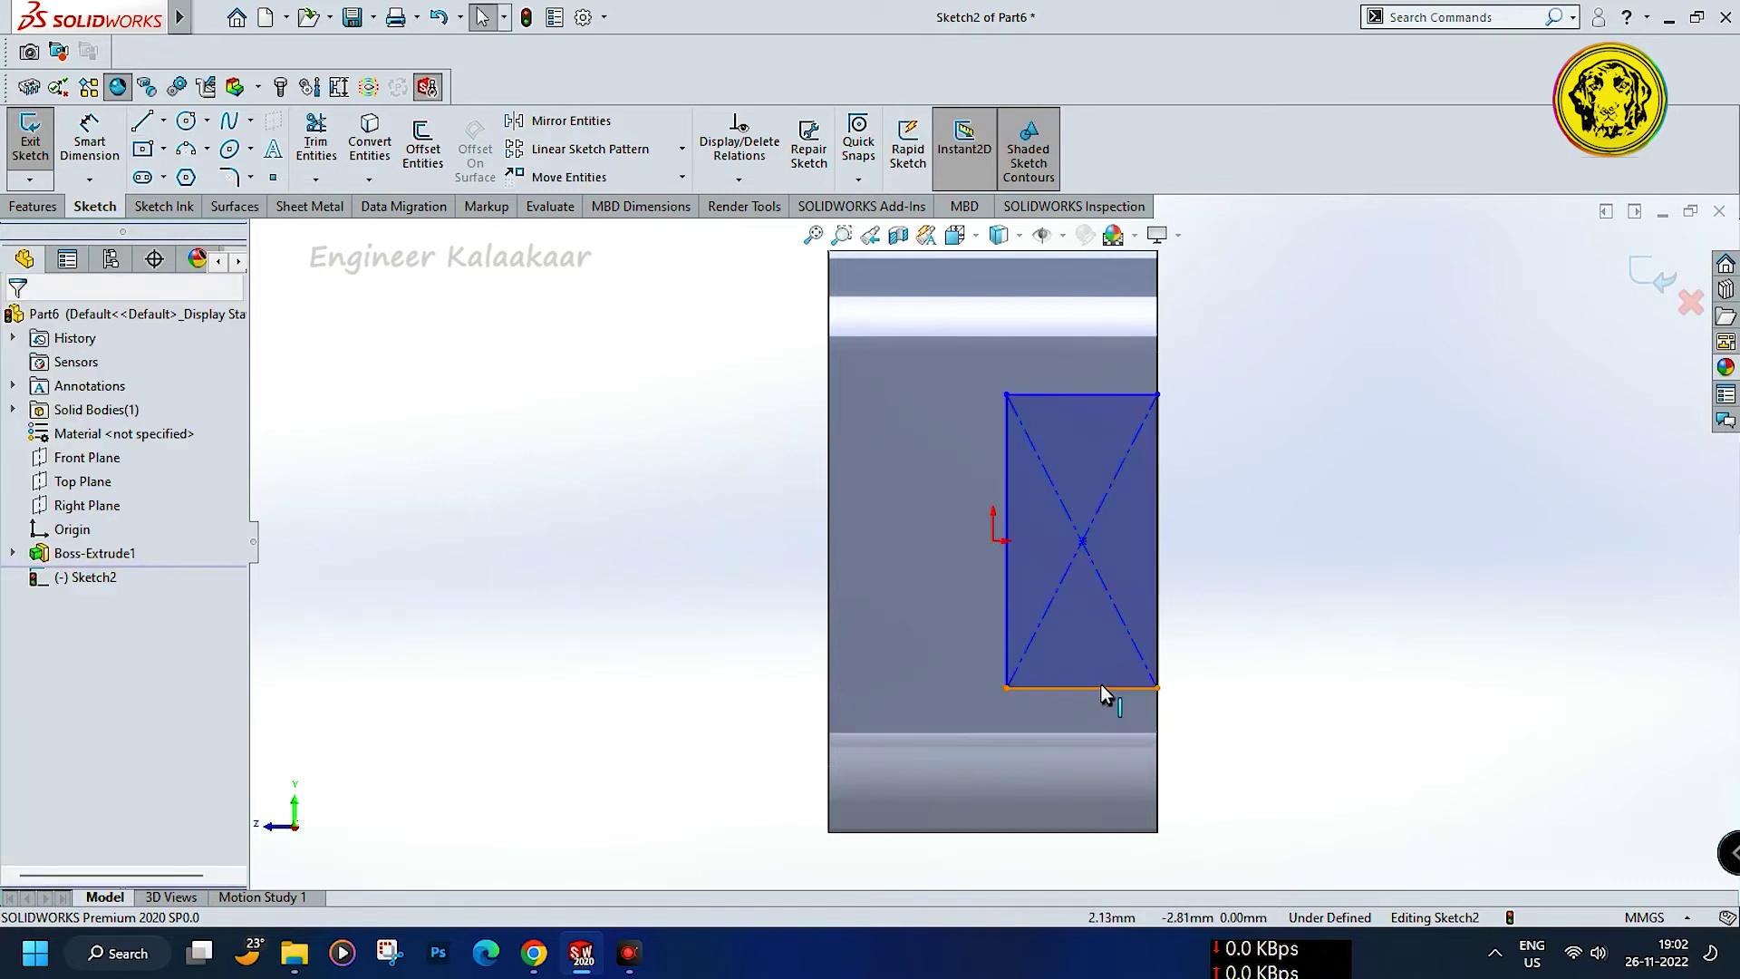
pyautogui.click(1100, 687)
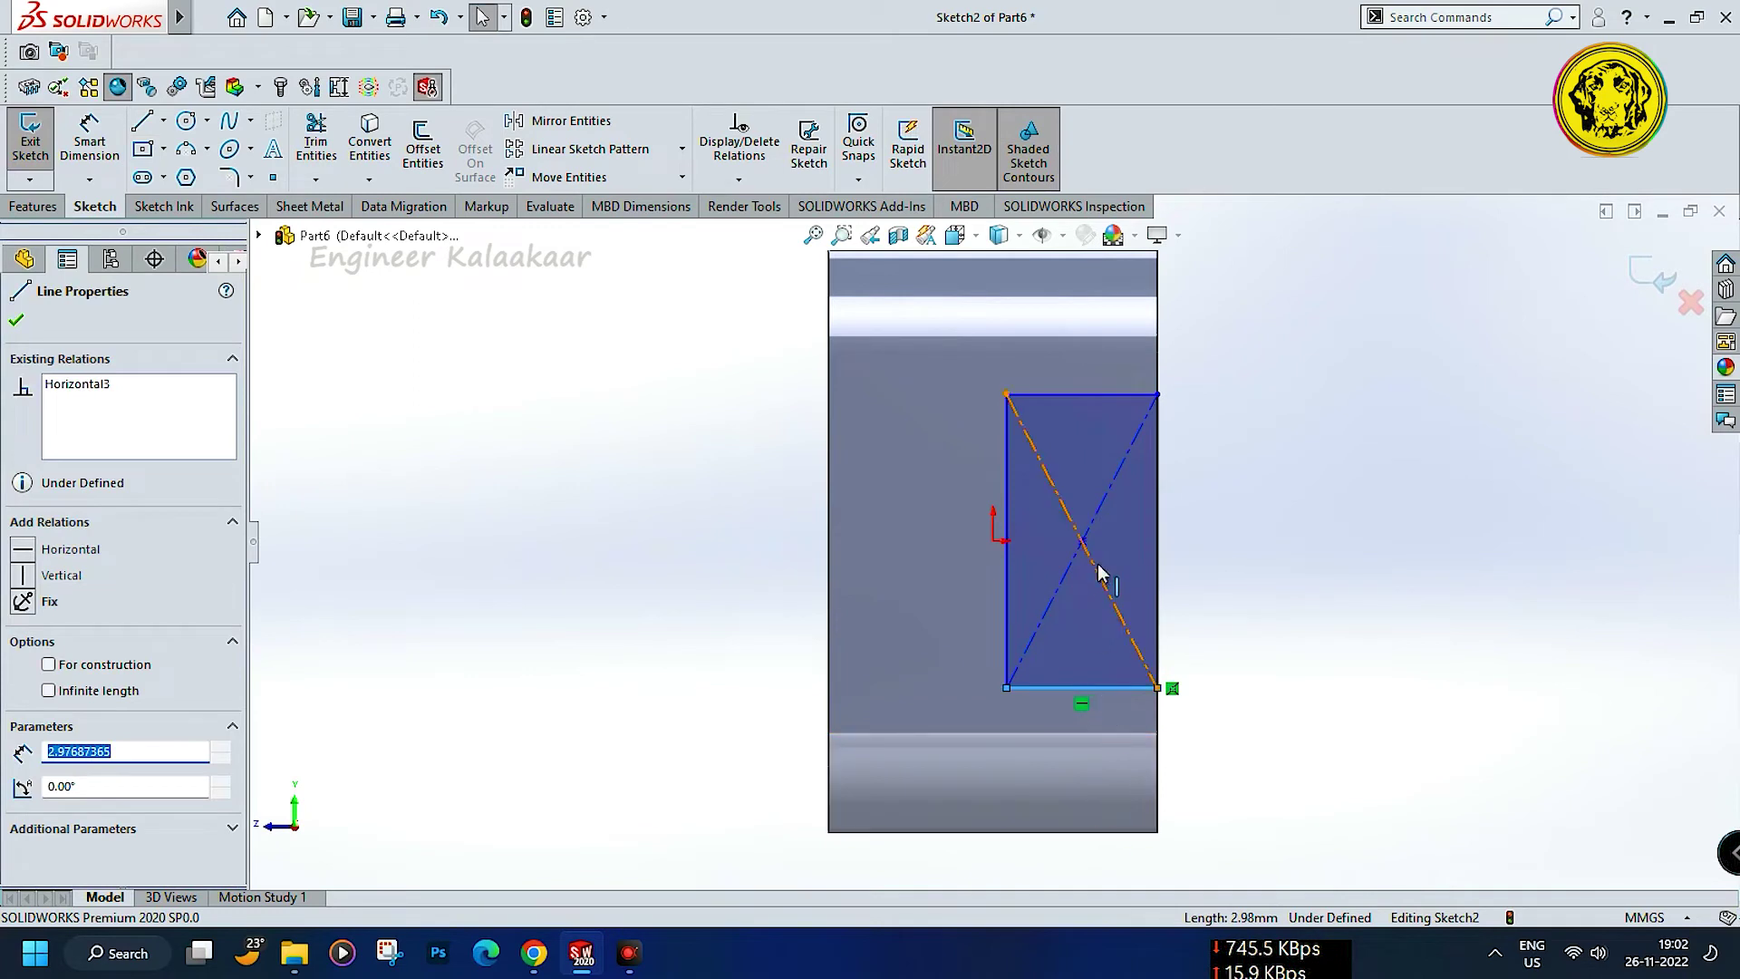
pyautogui.moveTo(1101, 689); pyautogui.dragTo(1110, 836)
pyautogui.moveTo(1083, 399); pyautogui.dragTo(1080, 511)
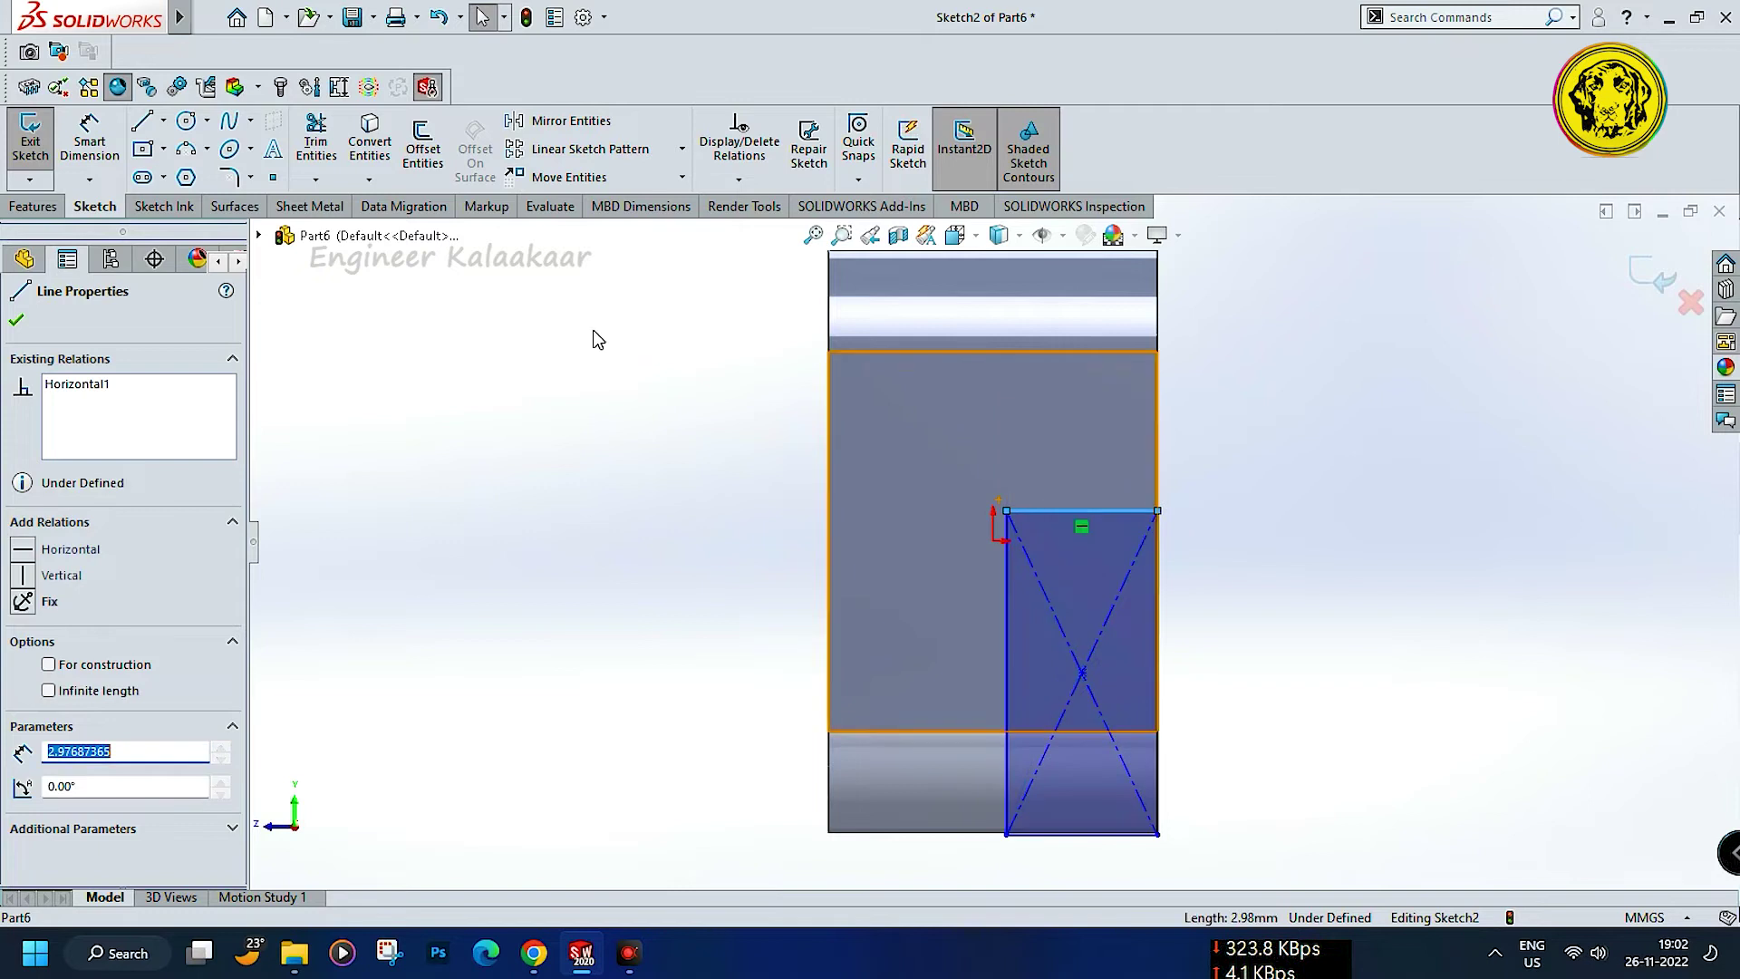
pyautogui.moveTo(759, 388); pyautogui.dragTo(814, 591, button='right')
# Dimension the rectangle to 7.5 height and 3.5 width.
pyautogui.click(1159, 662)
pyautogui.click(1257, 650)
pyautogui.write('7.5')
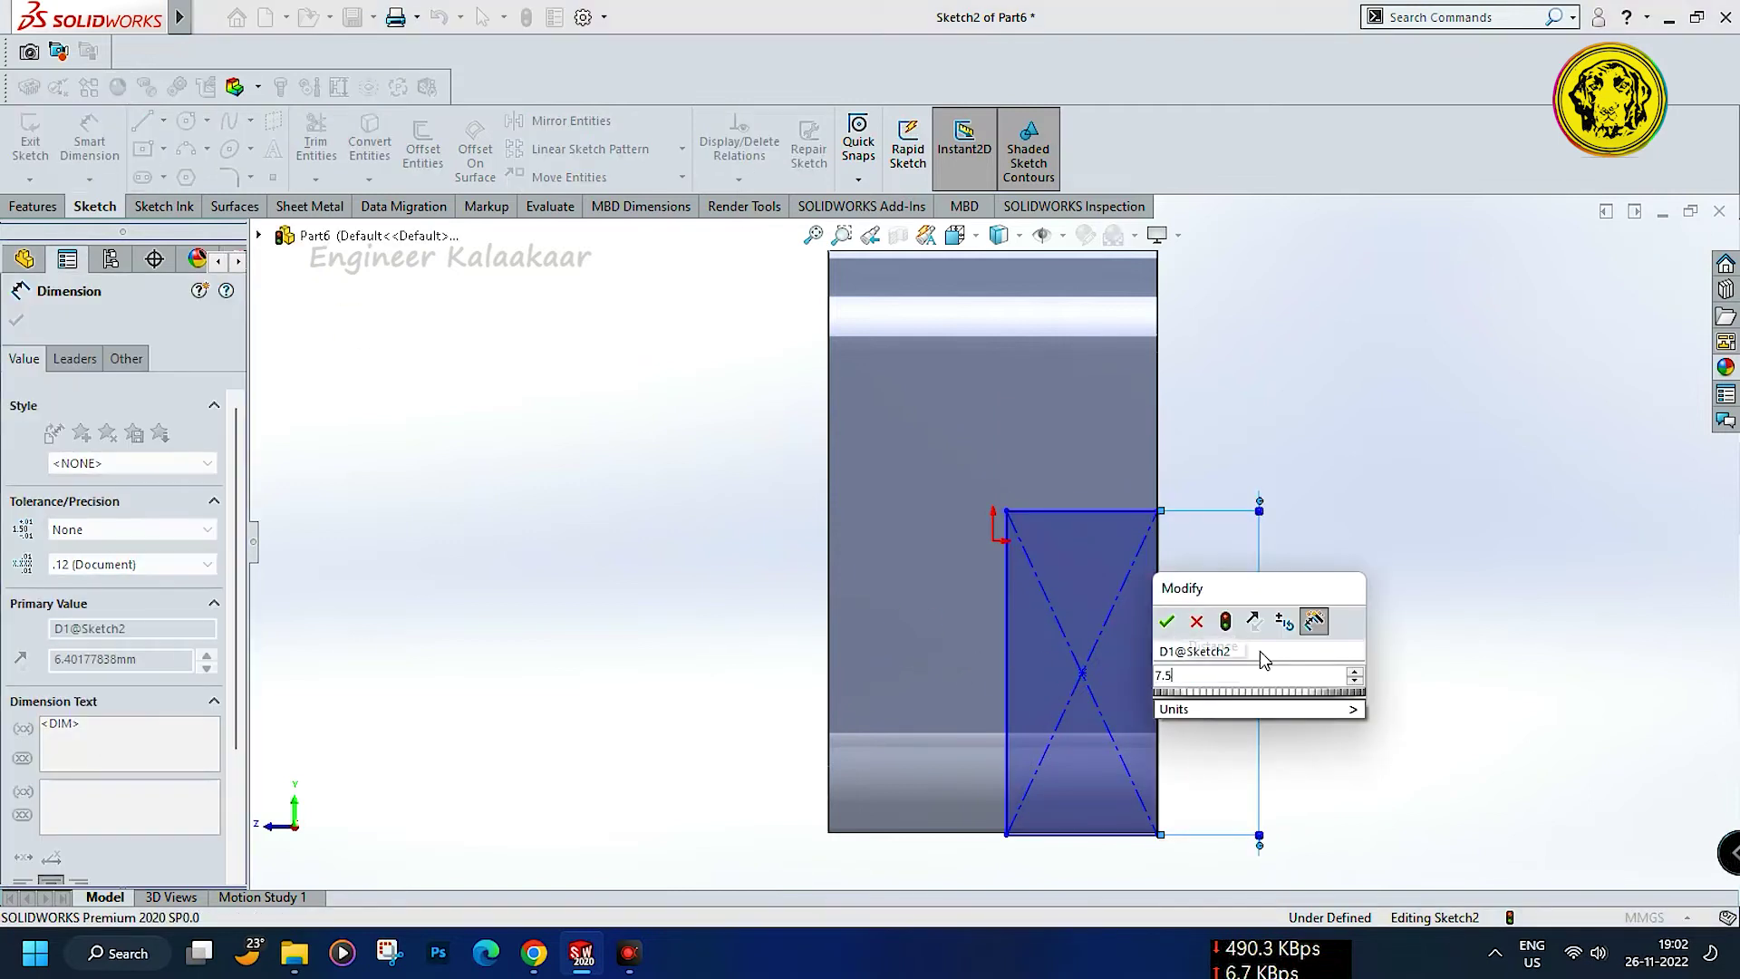
pyautogui.press('Return')
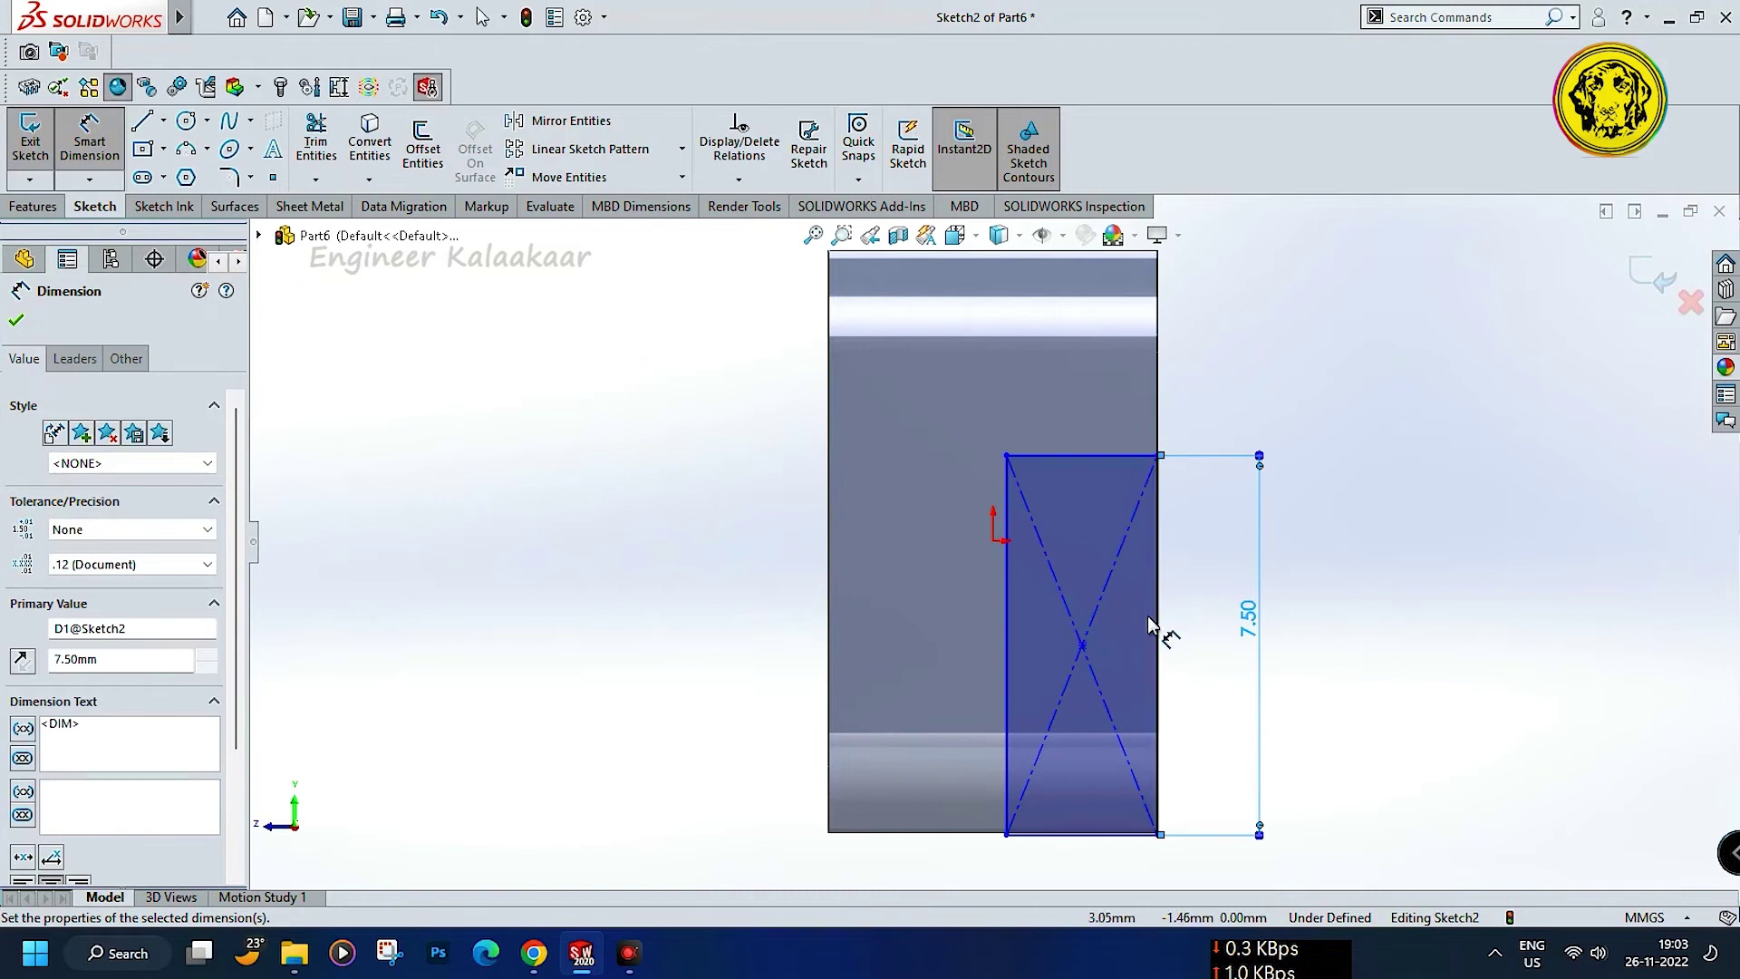
pyautogui.scroll(-1, 1104, 745)
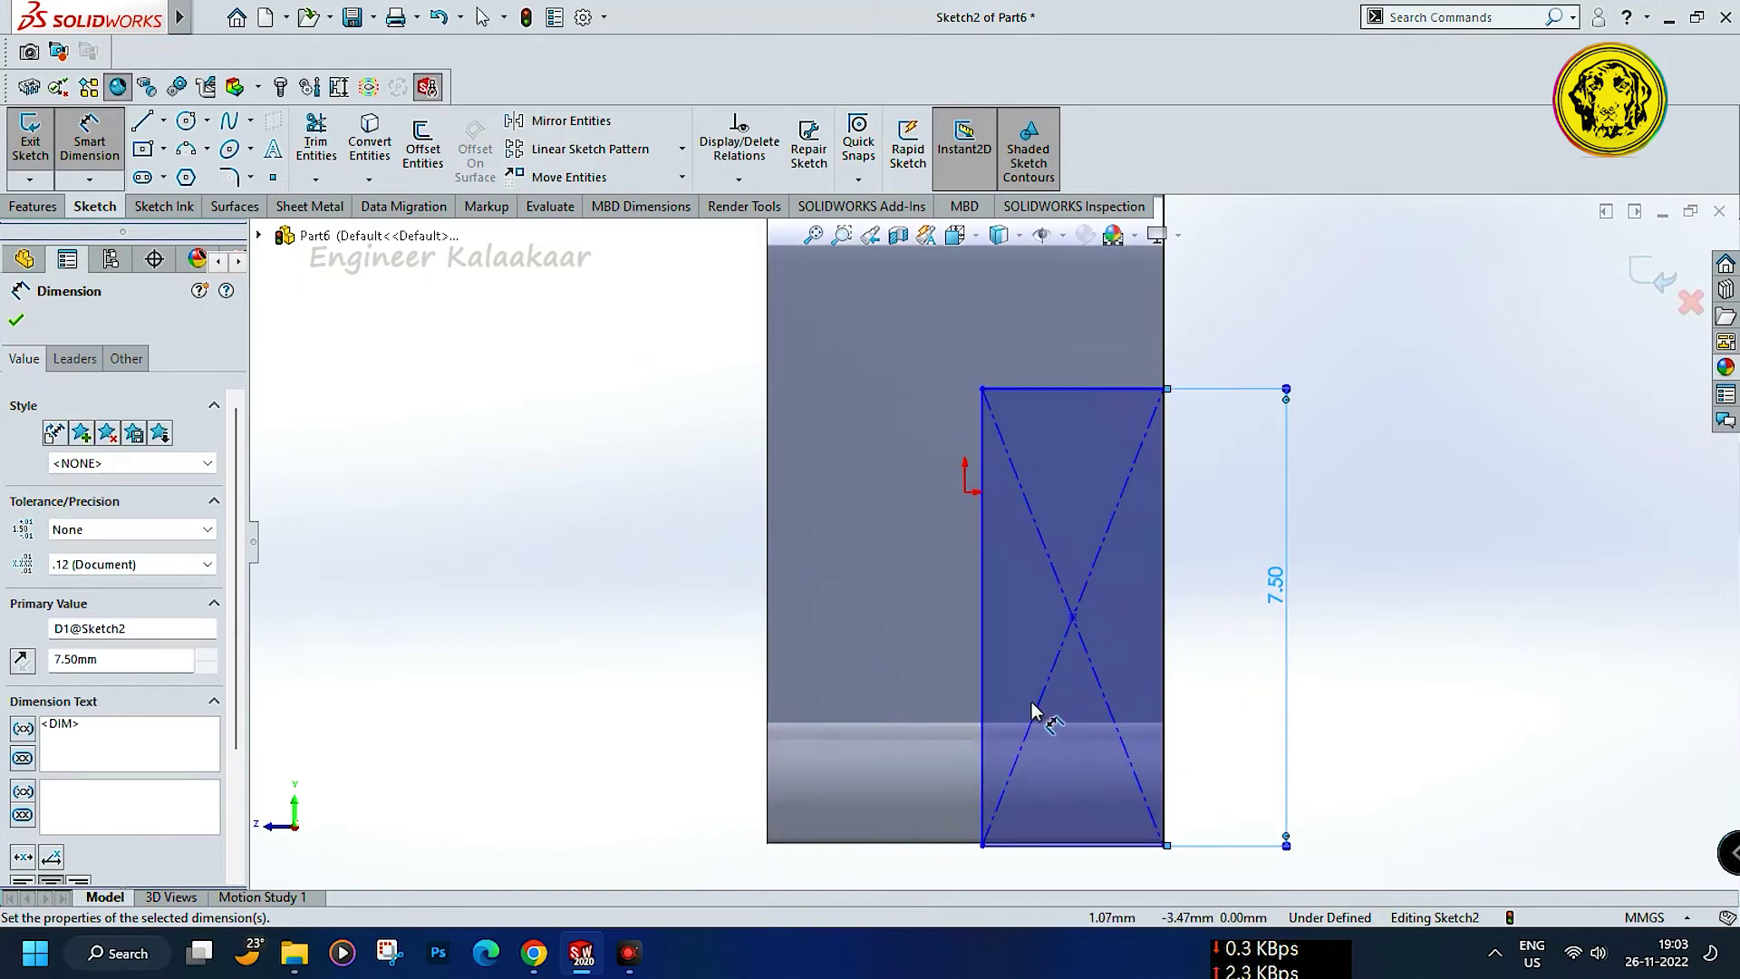
pyautogui.click(1073, 388)
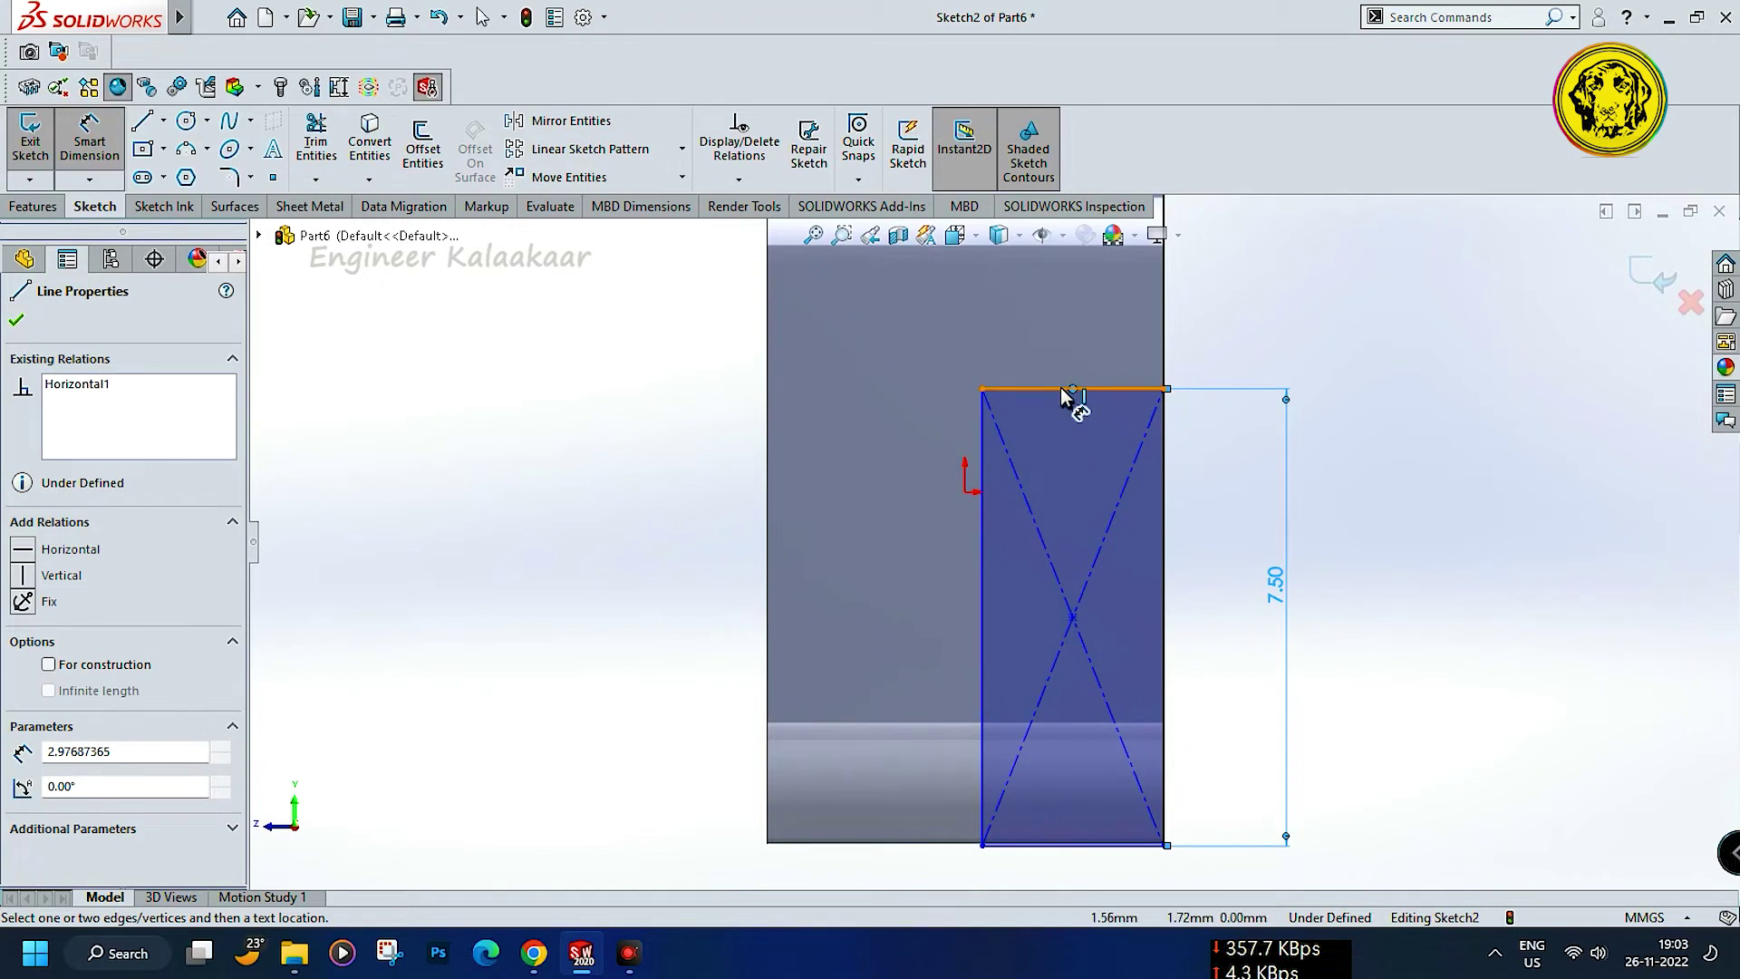
pyautogui.press('Escape')
pyautogui.click(1044, 391)
pyautogui.click(1051, 359)
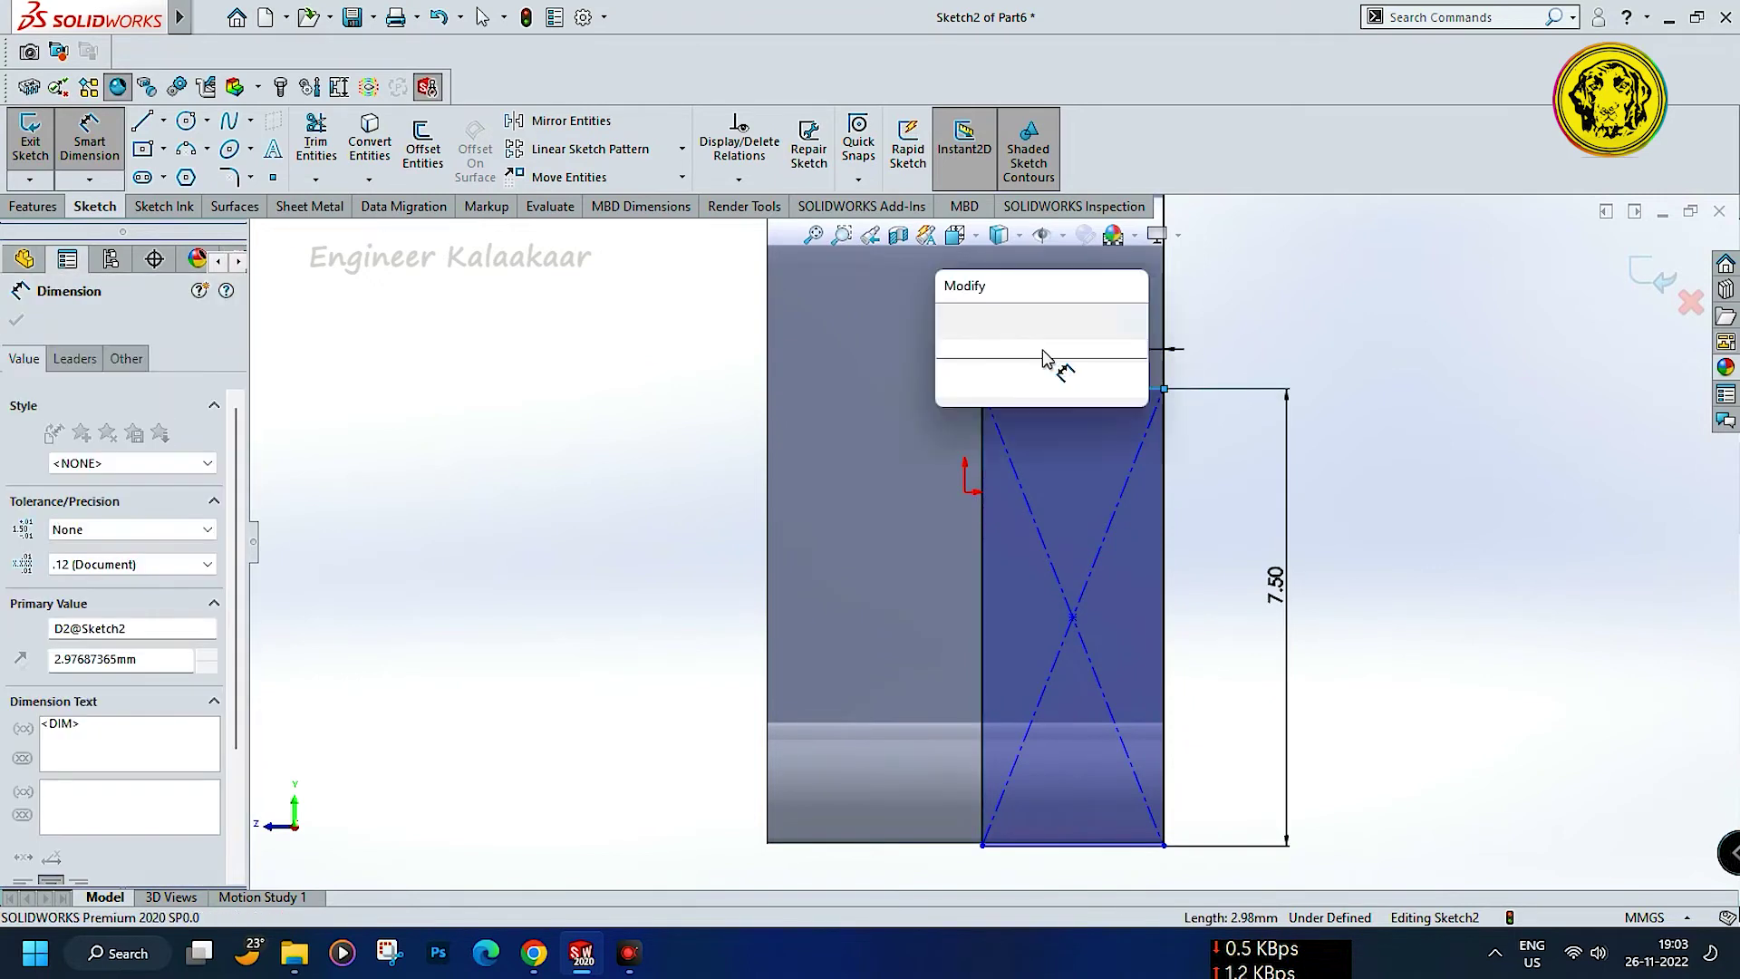
pyautogui.write('3.5')
pyautogui.press('Return')
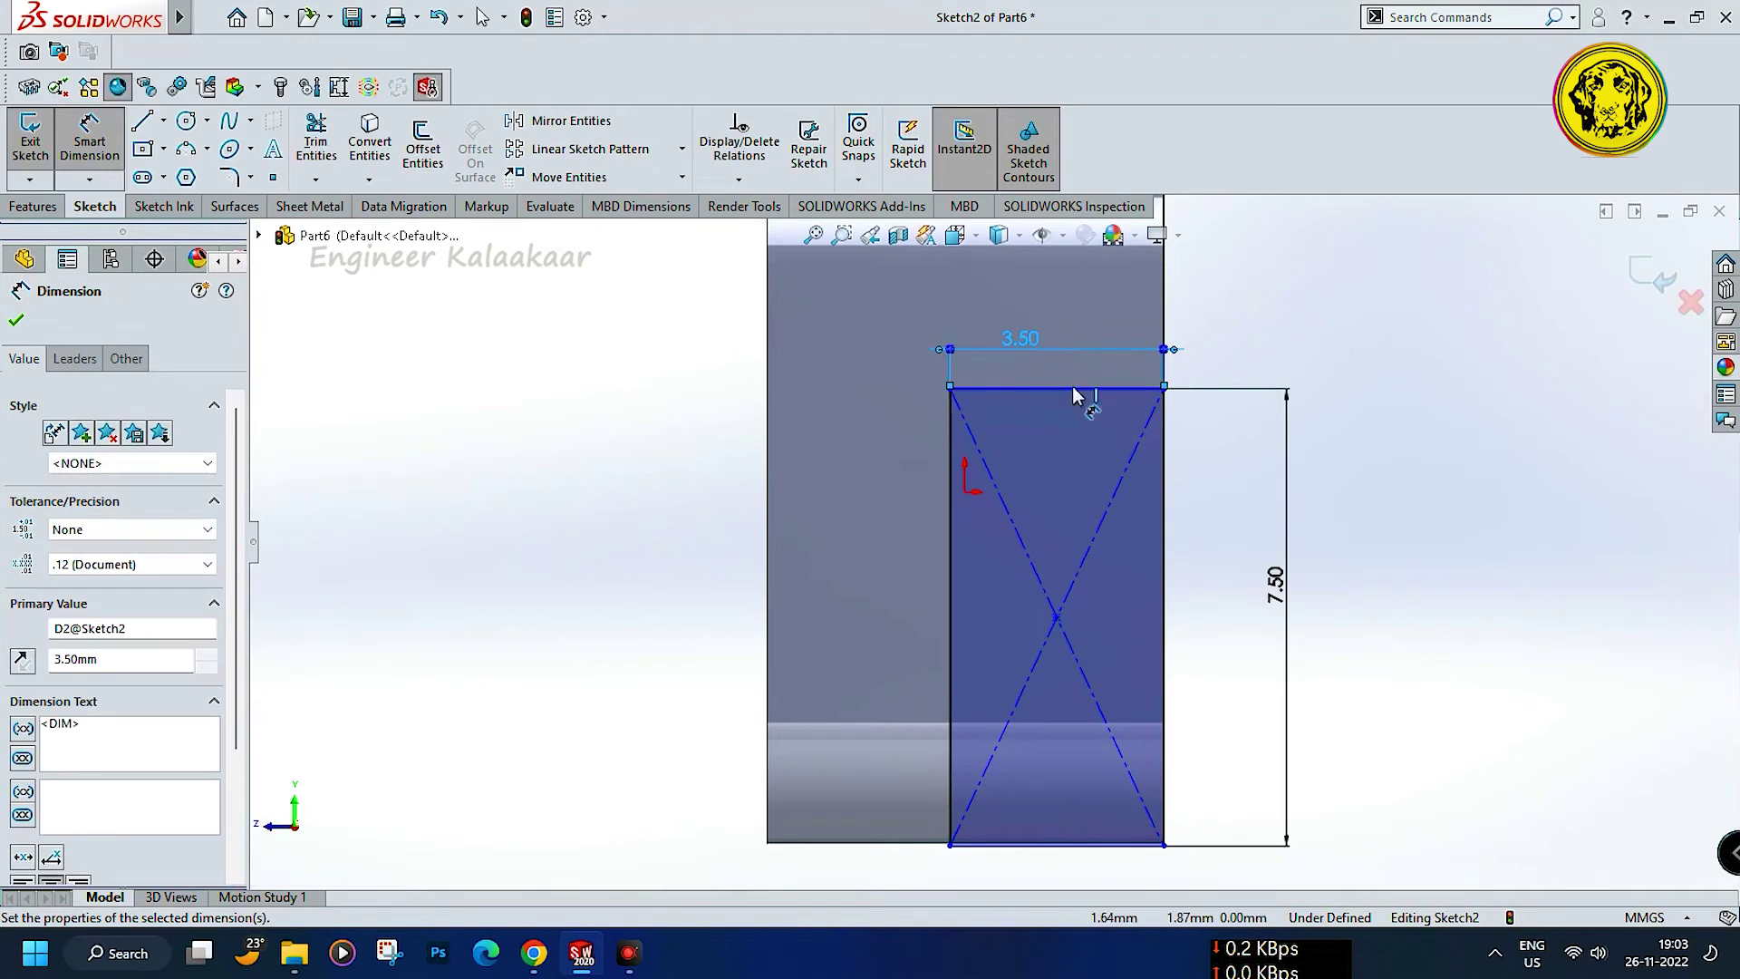
pyautogui.press('Escape')
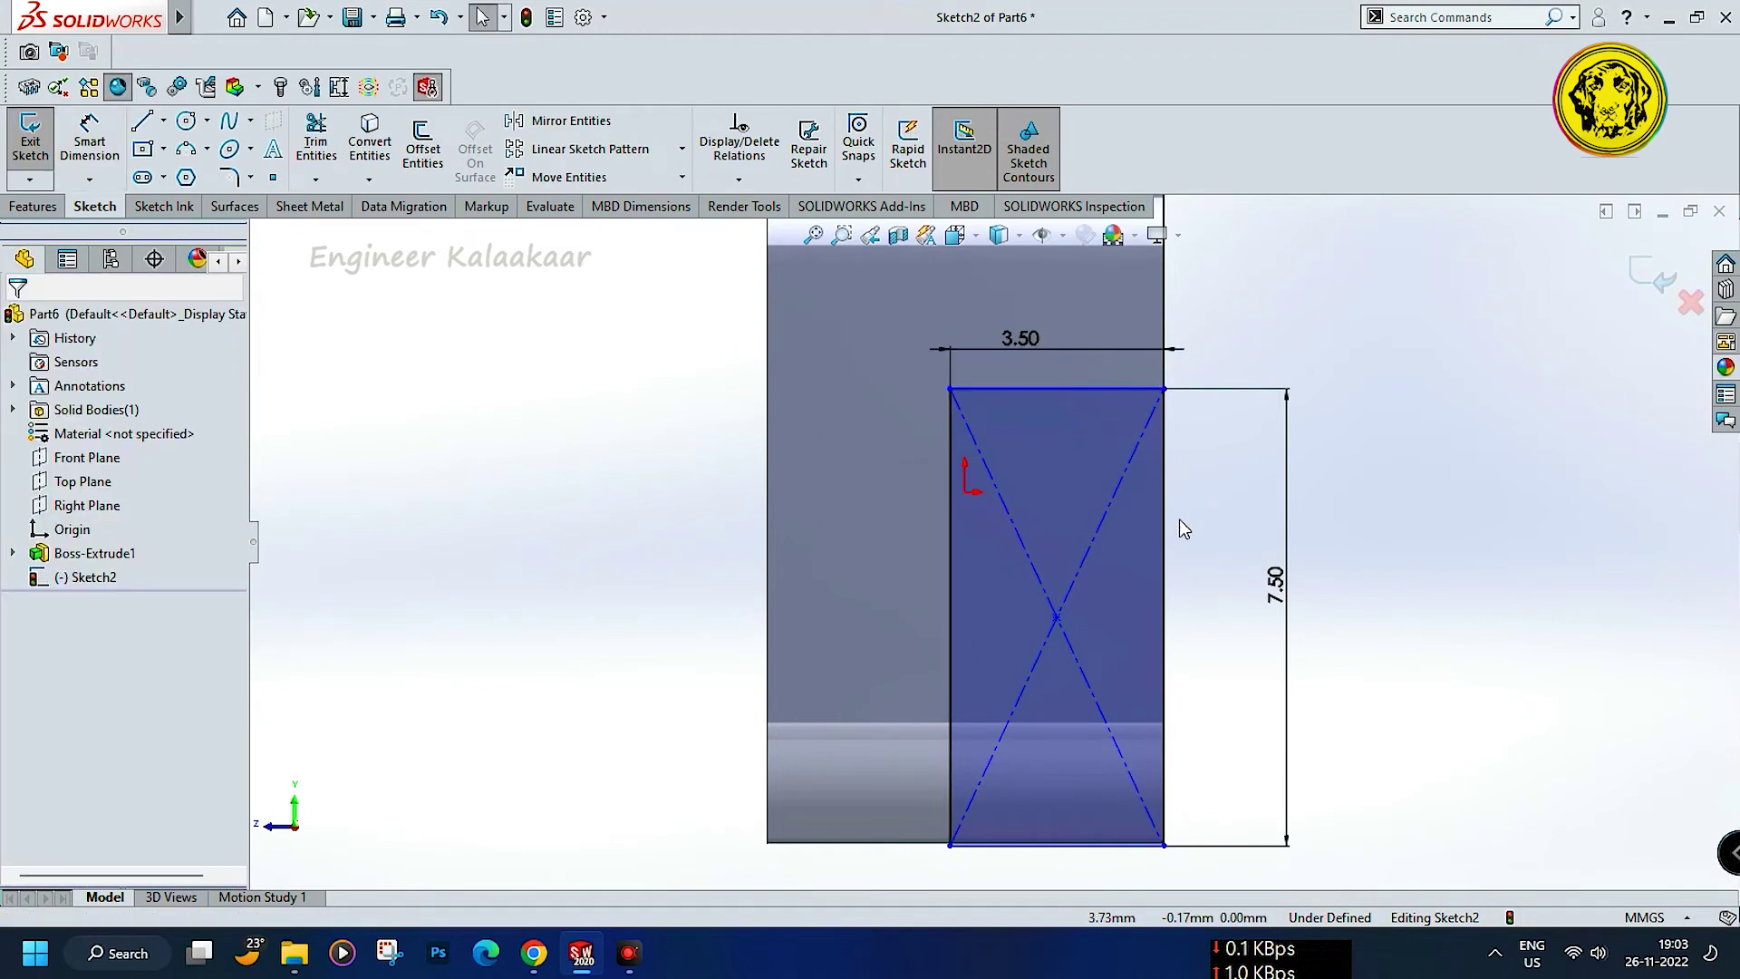
# Make the rectangle's bottom line collinear with the part's bottom edge.
pyautogui.scroll(-2, 1019, 851)
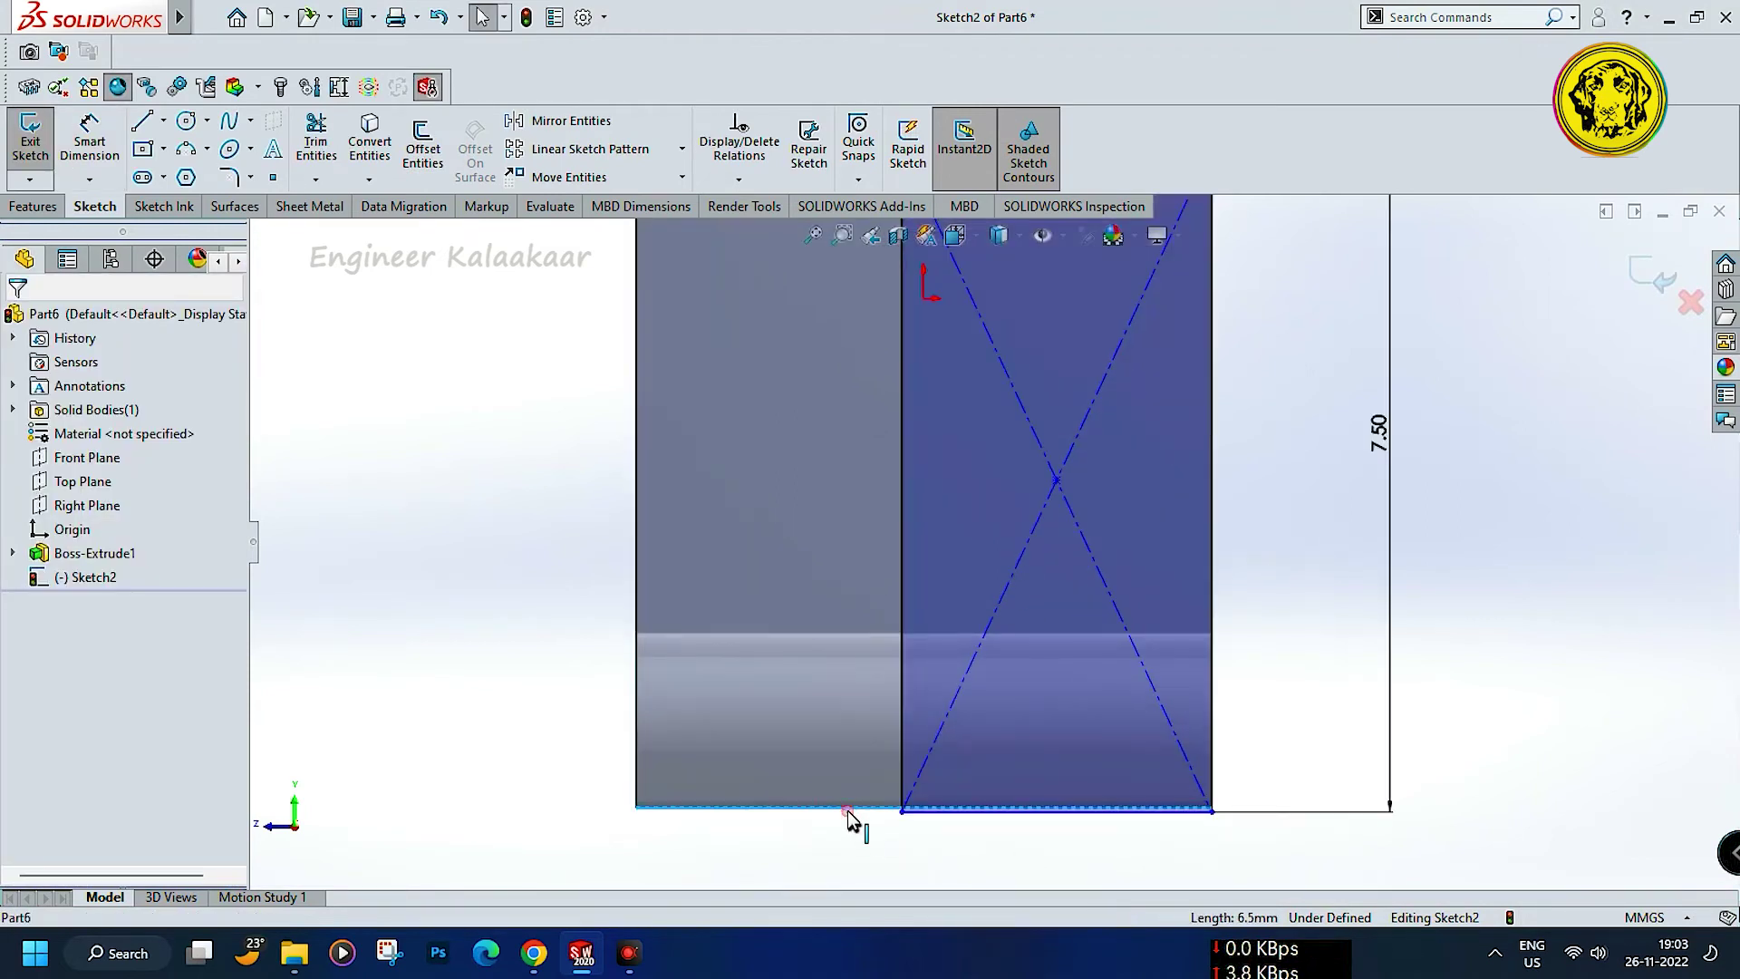
pyautogui.click(955, 813)
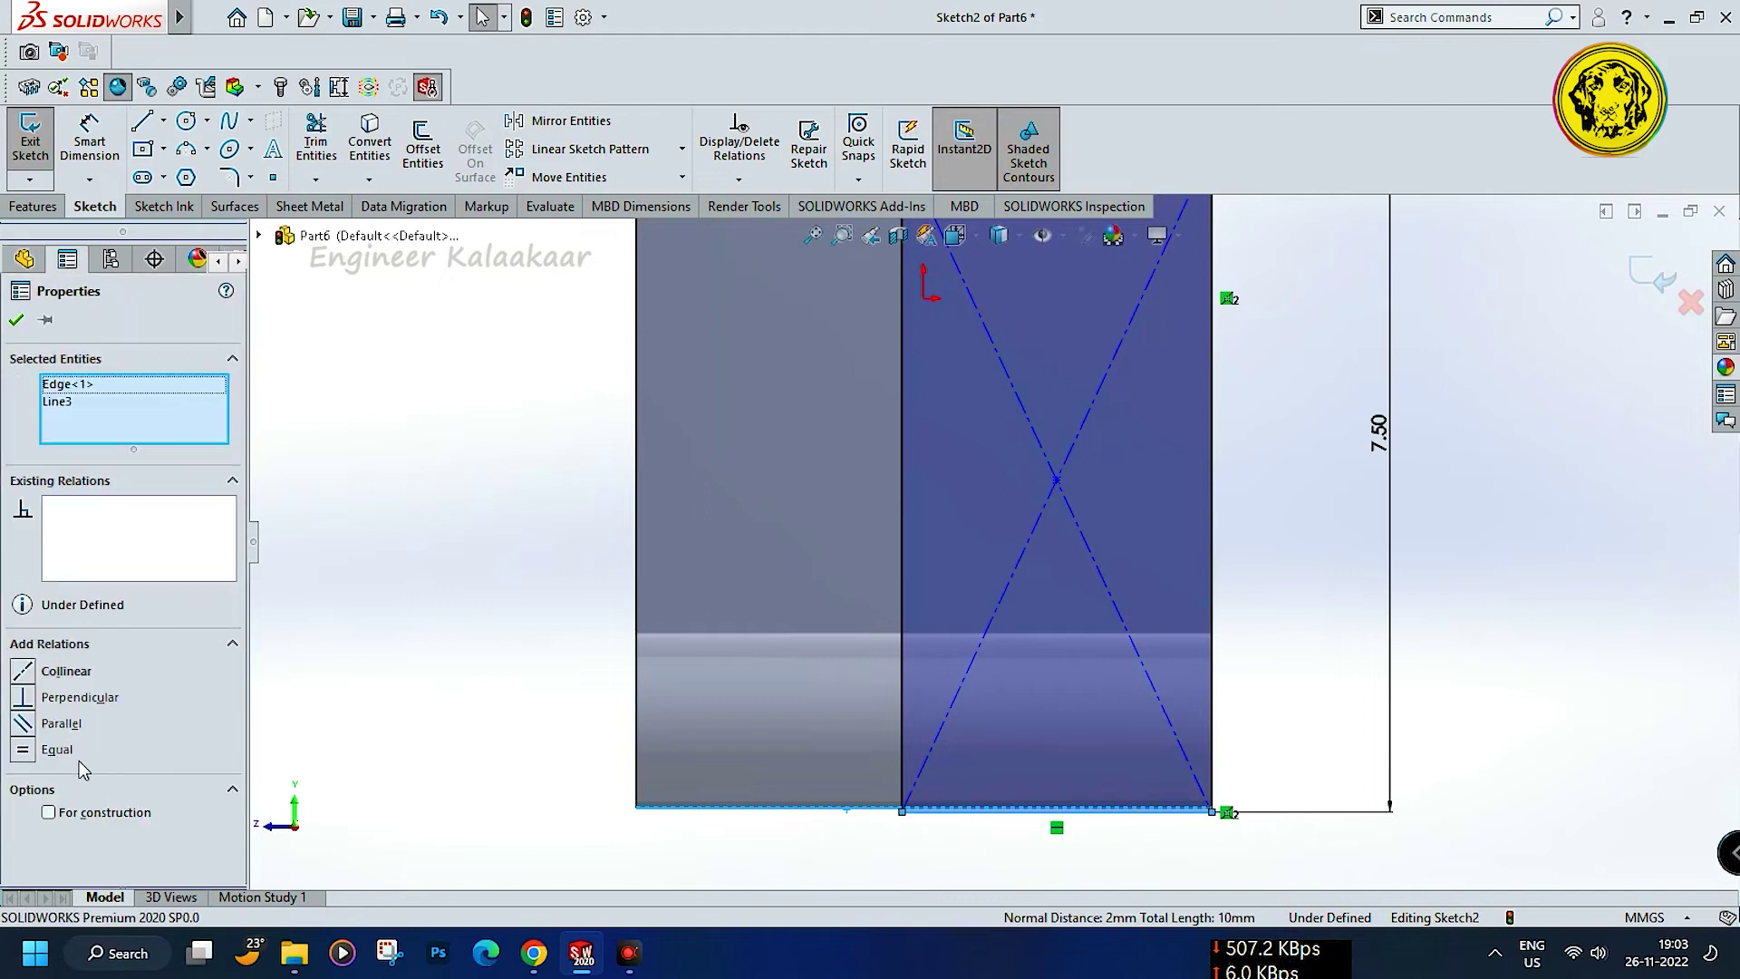
pyautogui.click(52, 676)
pyautogui.click(16, 320)
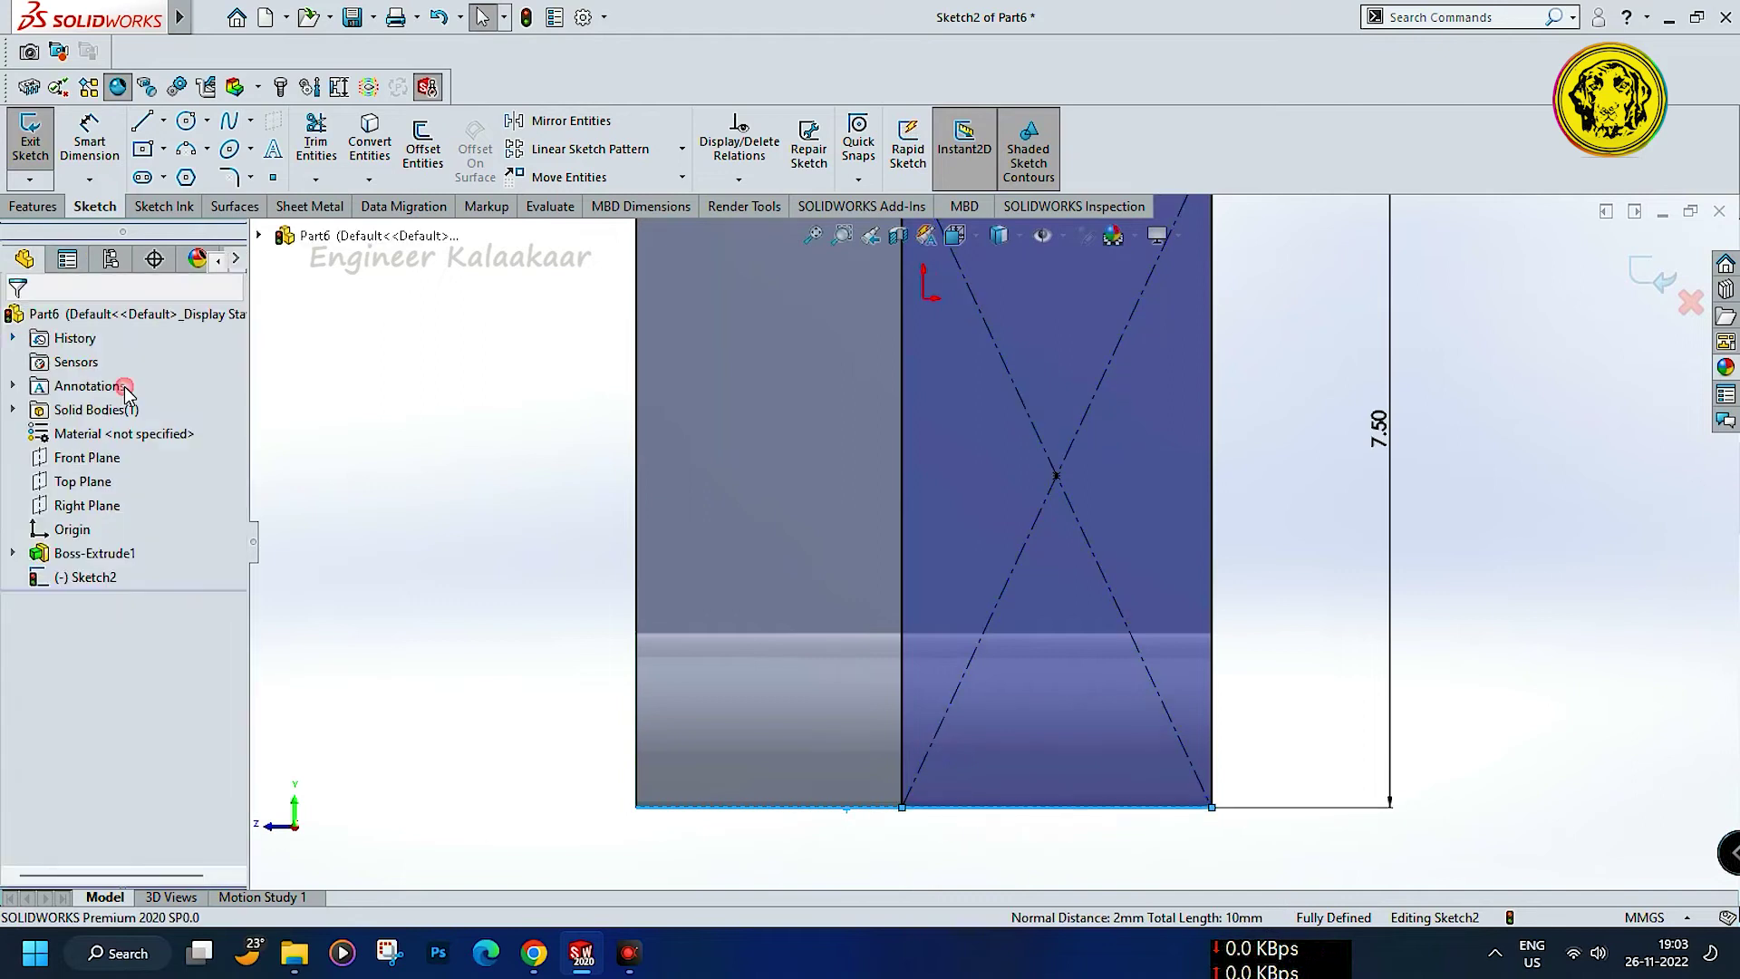
pyautogui.press('f')
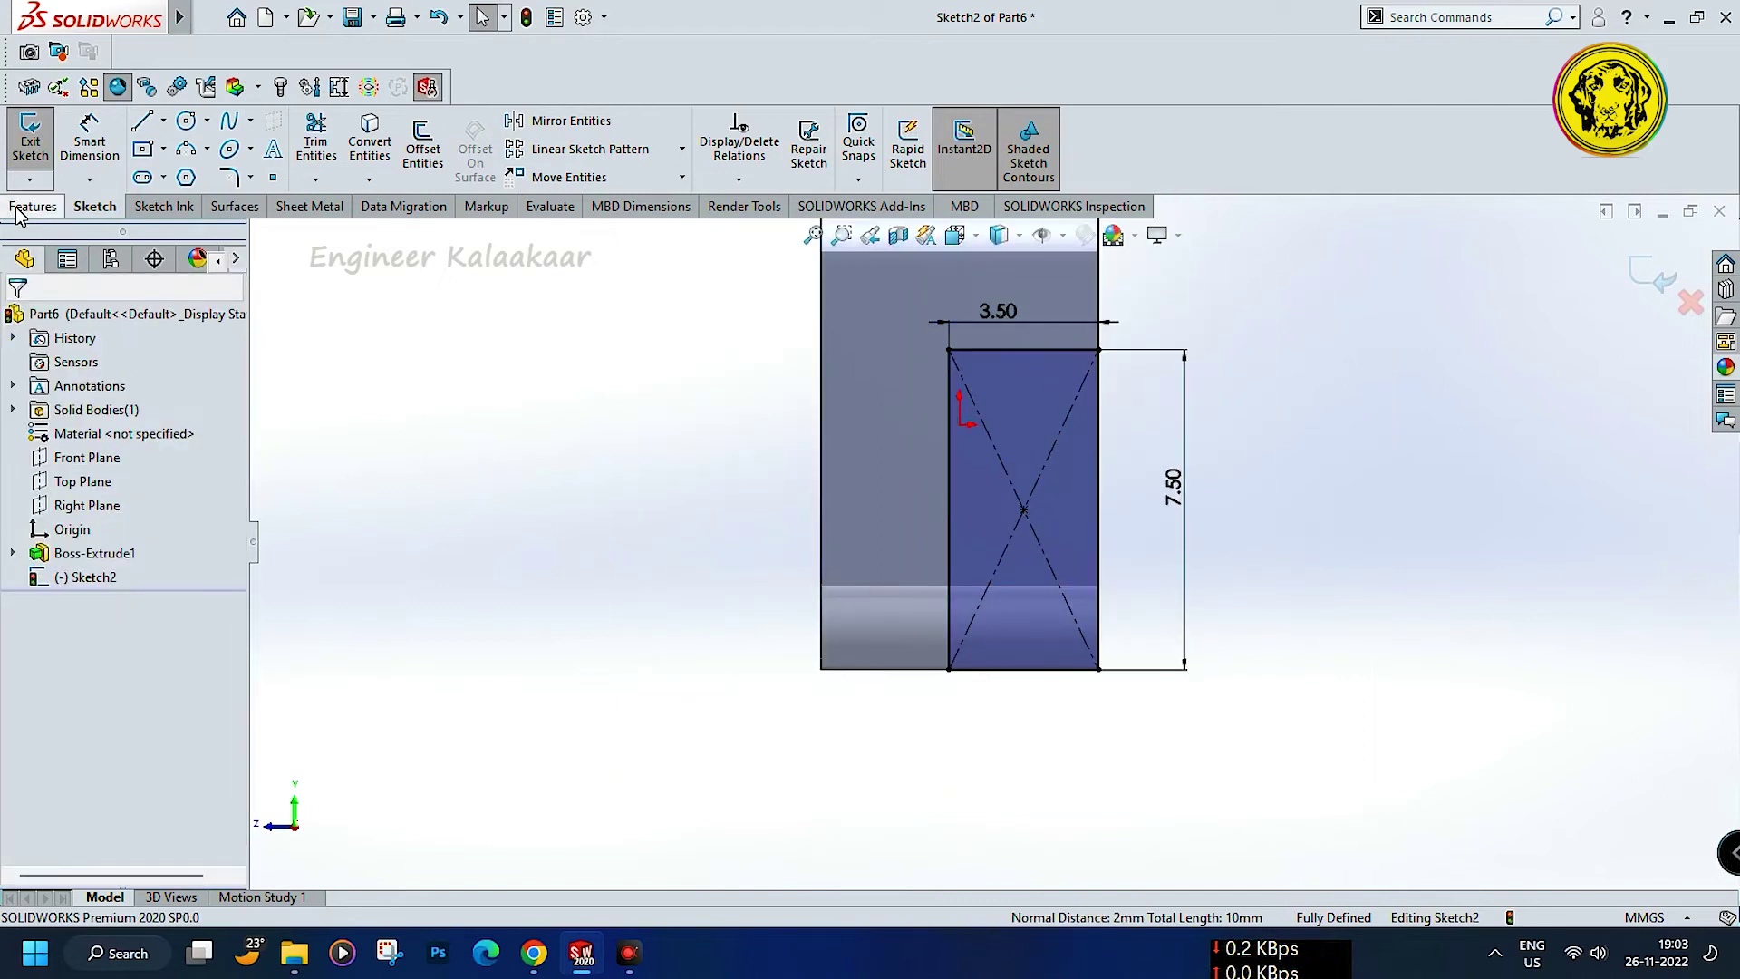
pyautogui.click(33, 206)
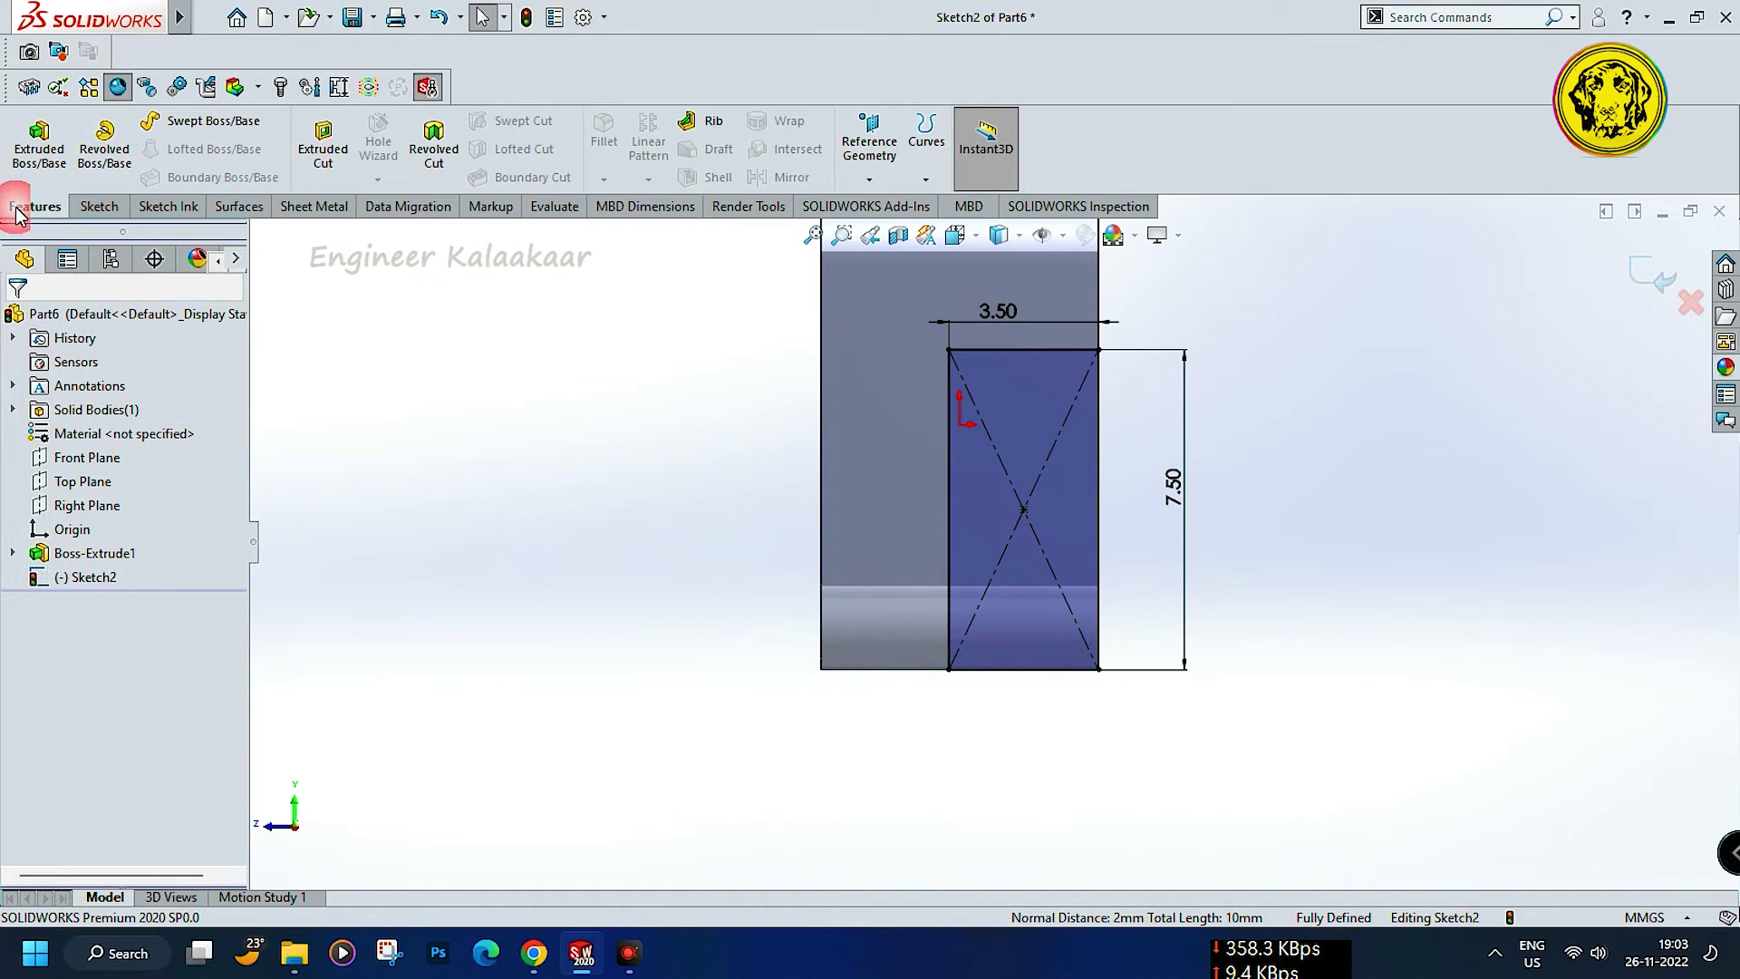
# Extruded-cut the rectangle Through All and orbit to inspect the stepped notch.
pyautogui.click(322, 145)
pyautogui.click(73, 457)
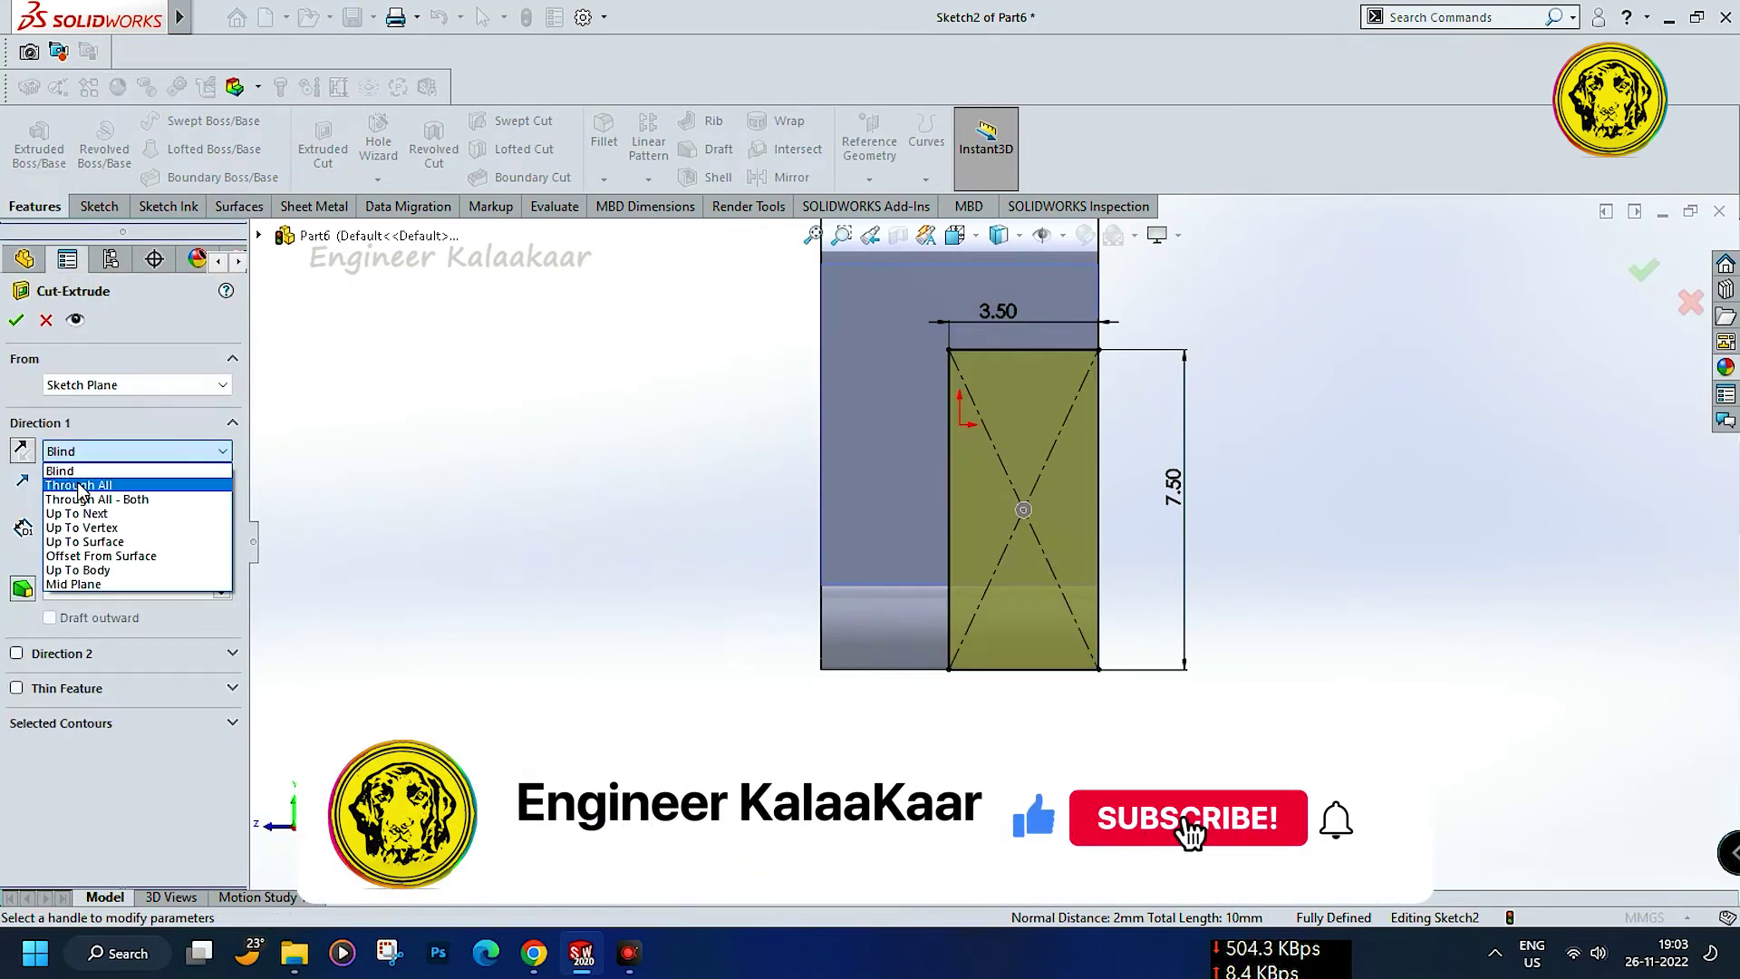
pyautogui.click(72, 480)
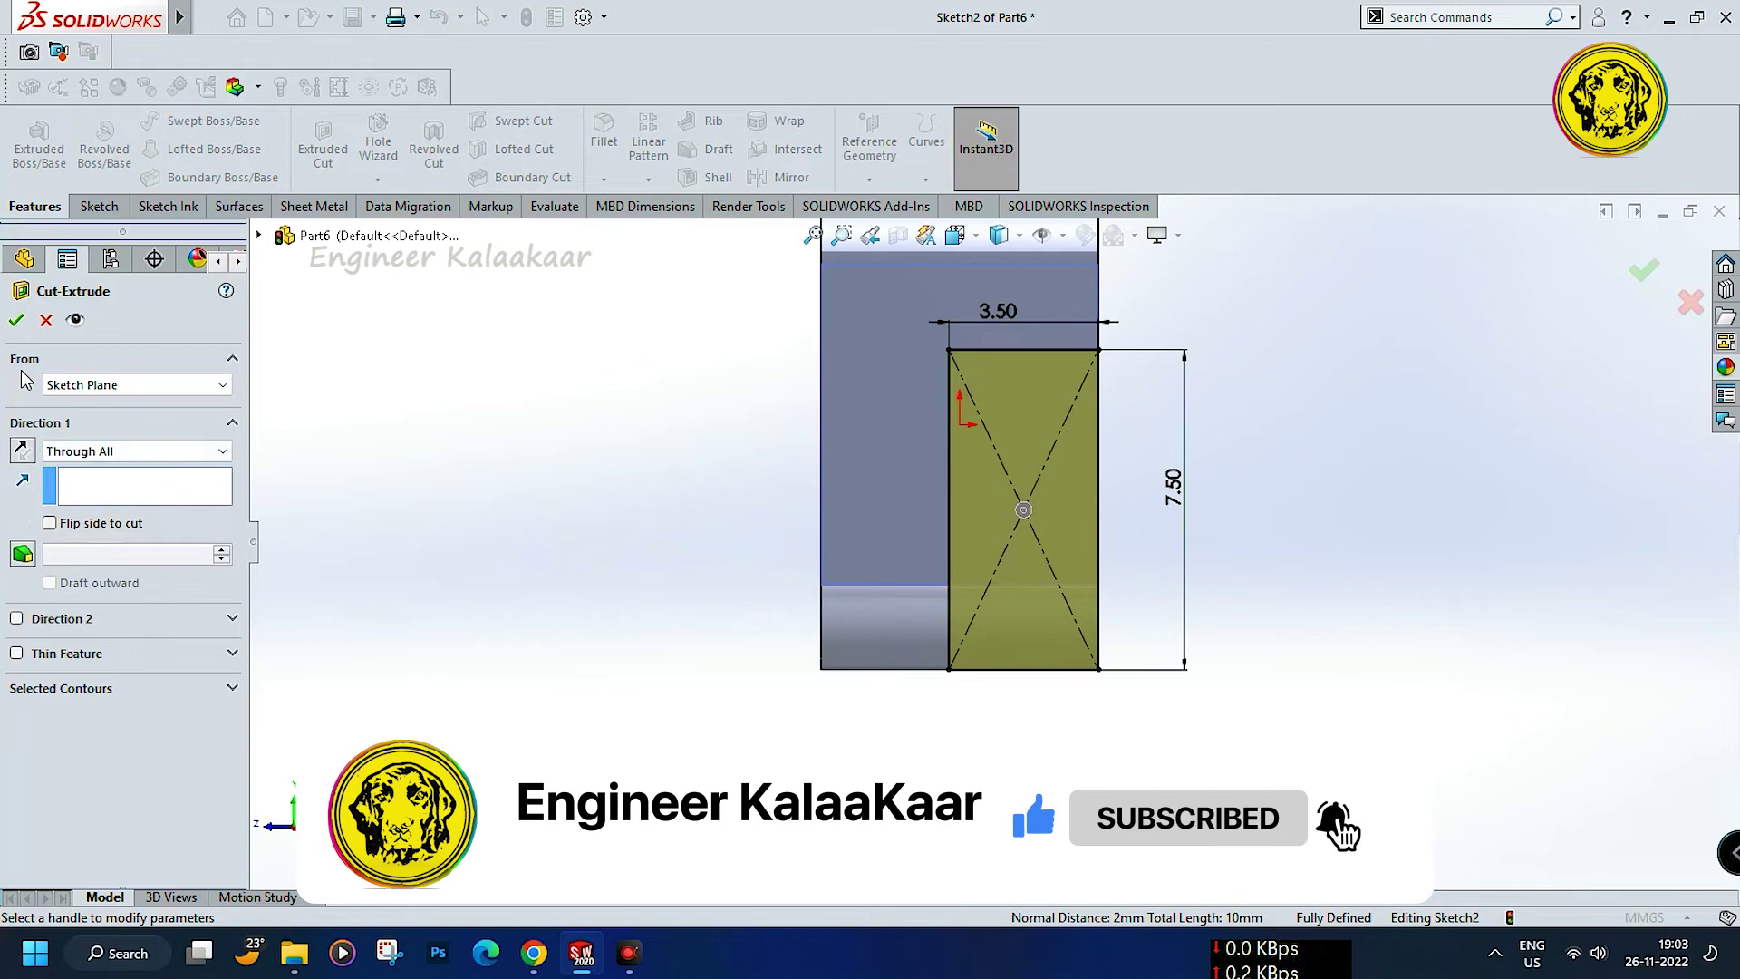
pyautogui.click(14, 322)
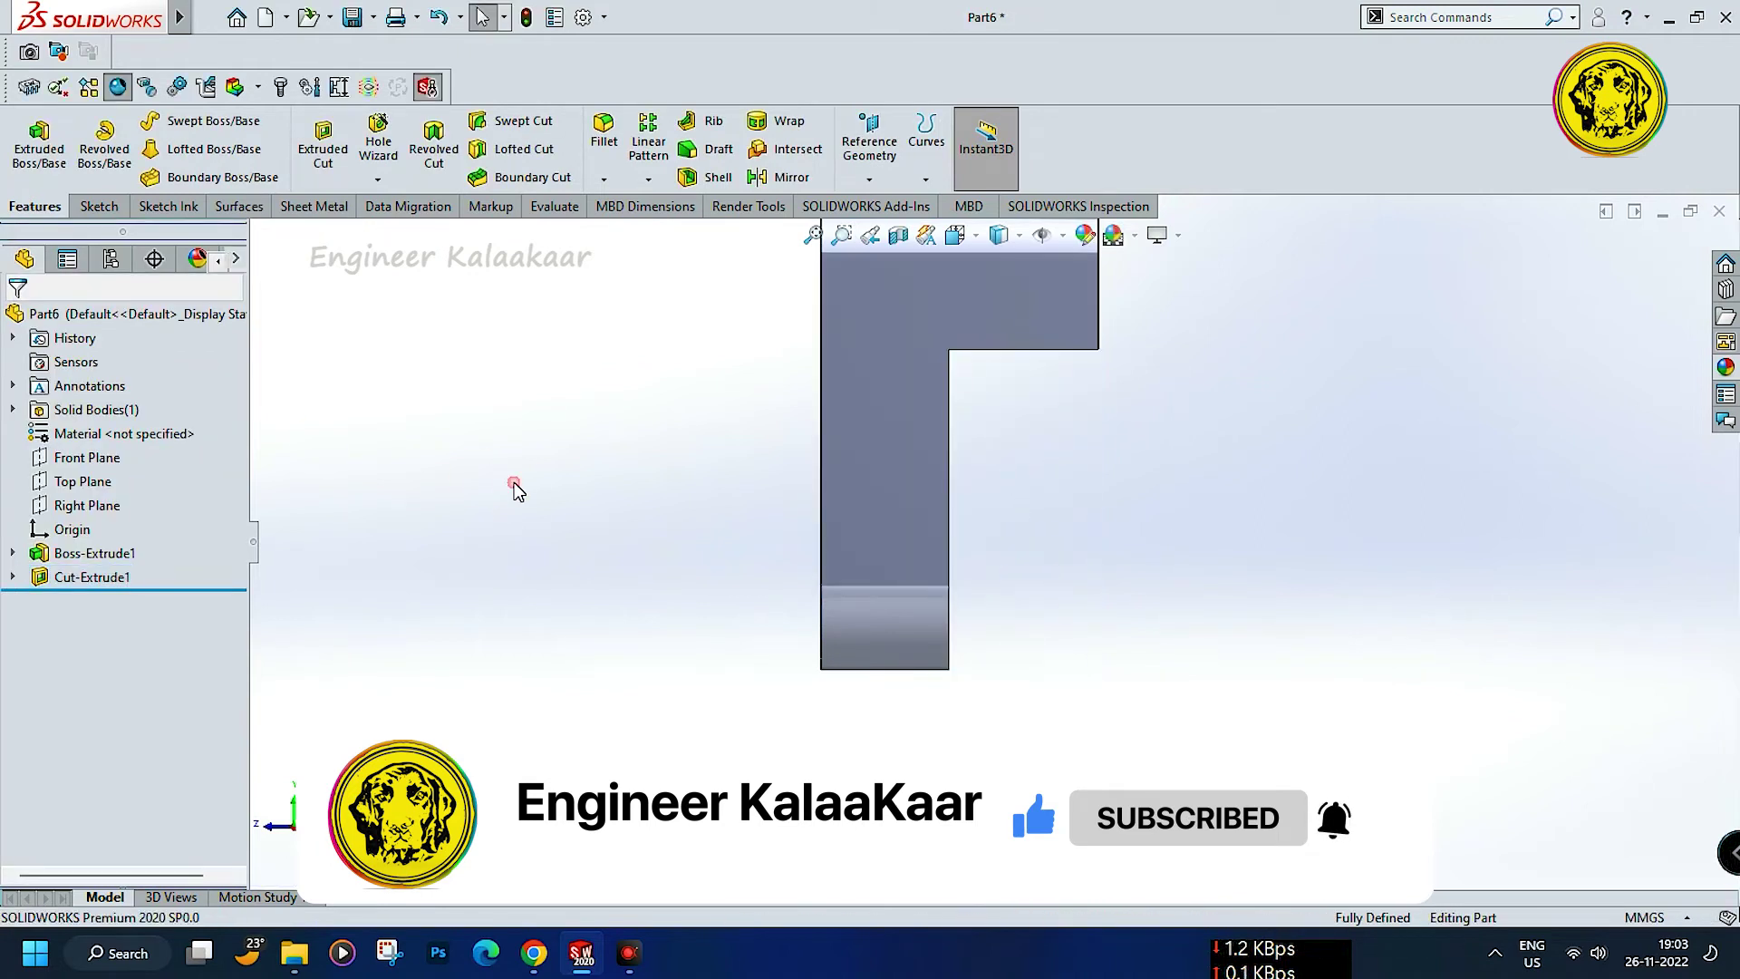
pyautogui.moveTo(513, 490); pyautogui.dragTo(707, 557, button='middle')
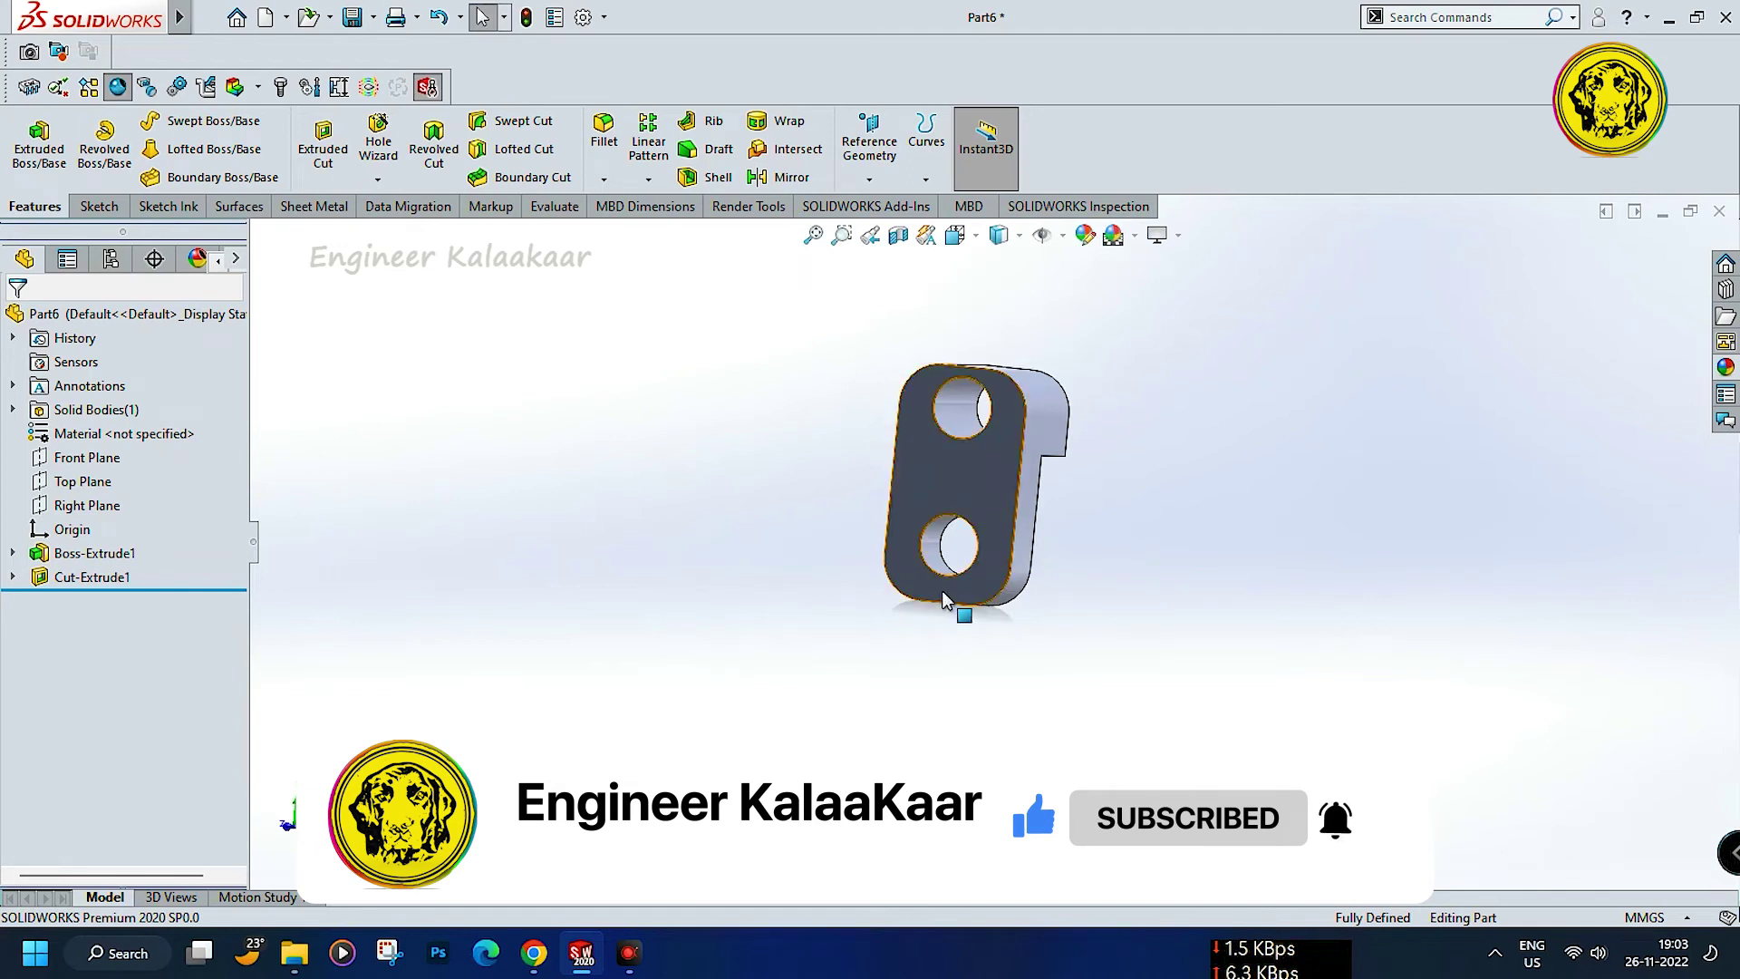
pyautogui.scroll(-2, 939, 600)
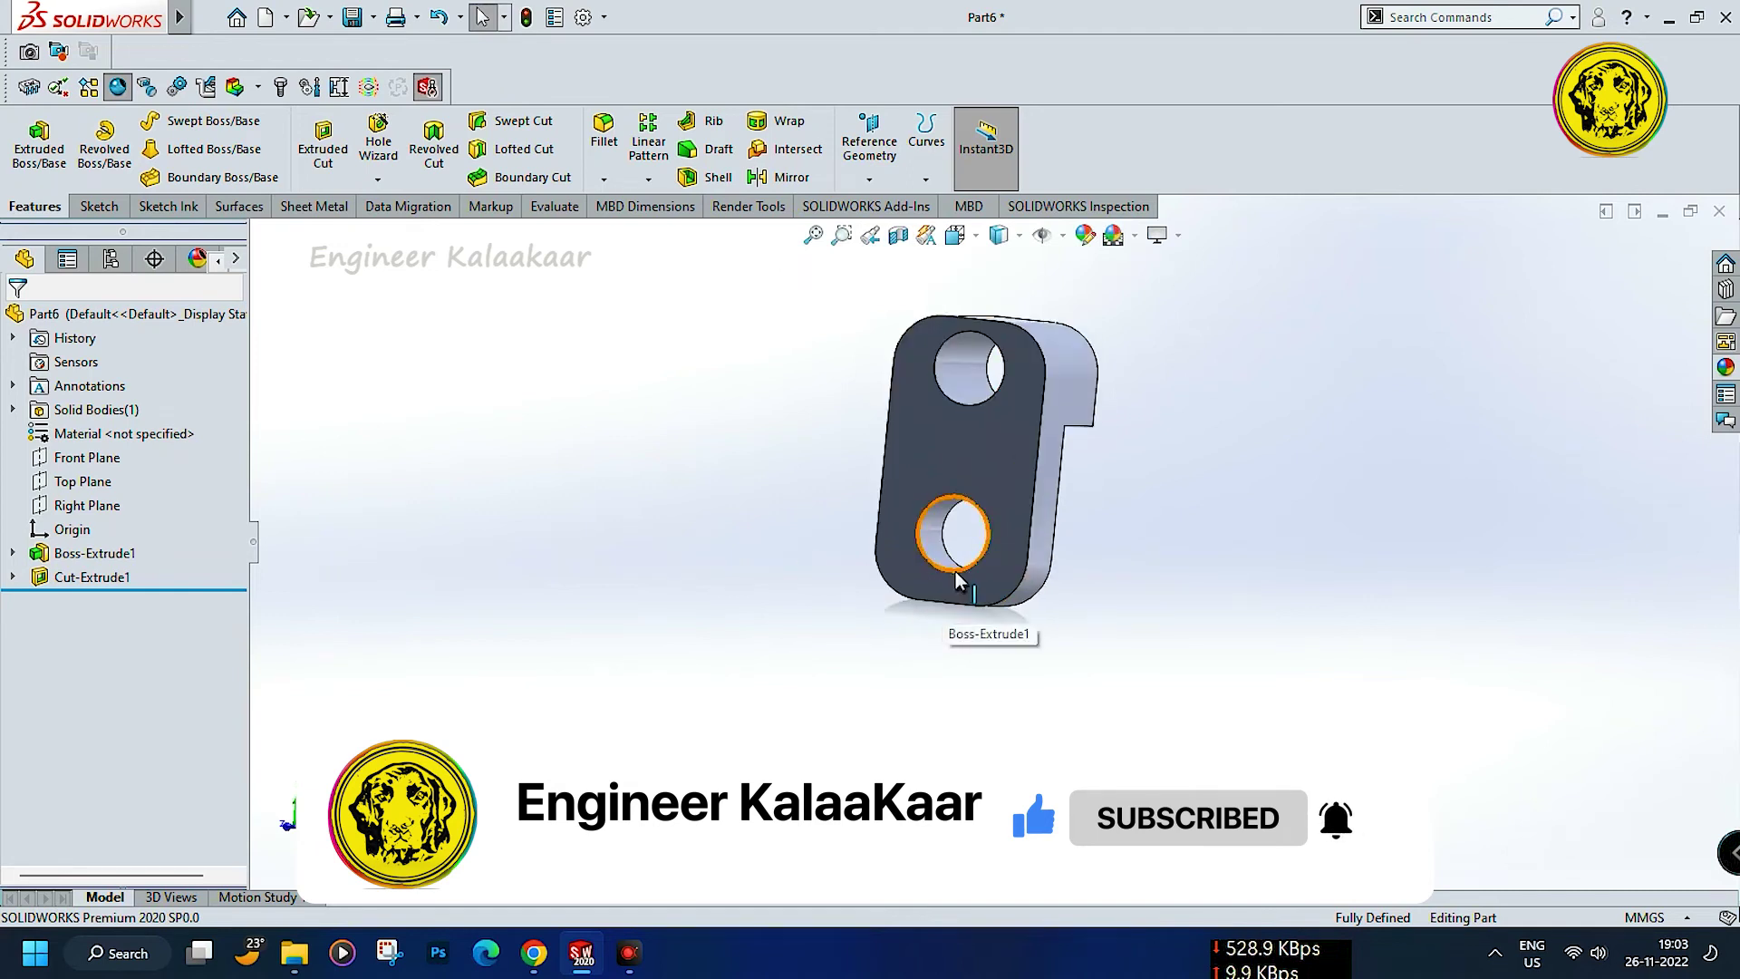
pyautogui.moveTo(930, 582); pyautogui.dragTo(937, 584, button='middle')
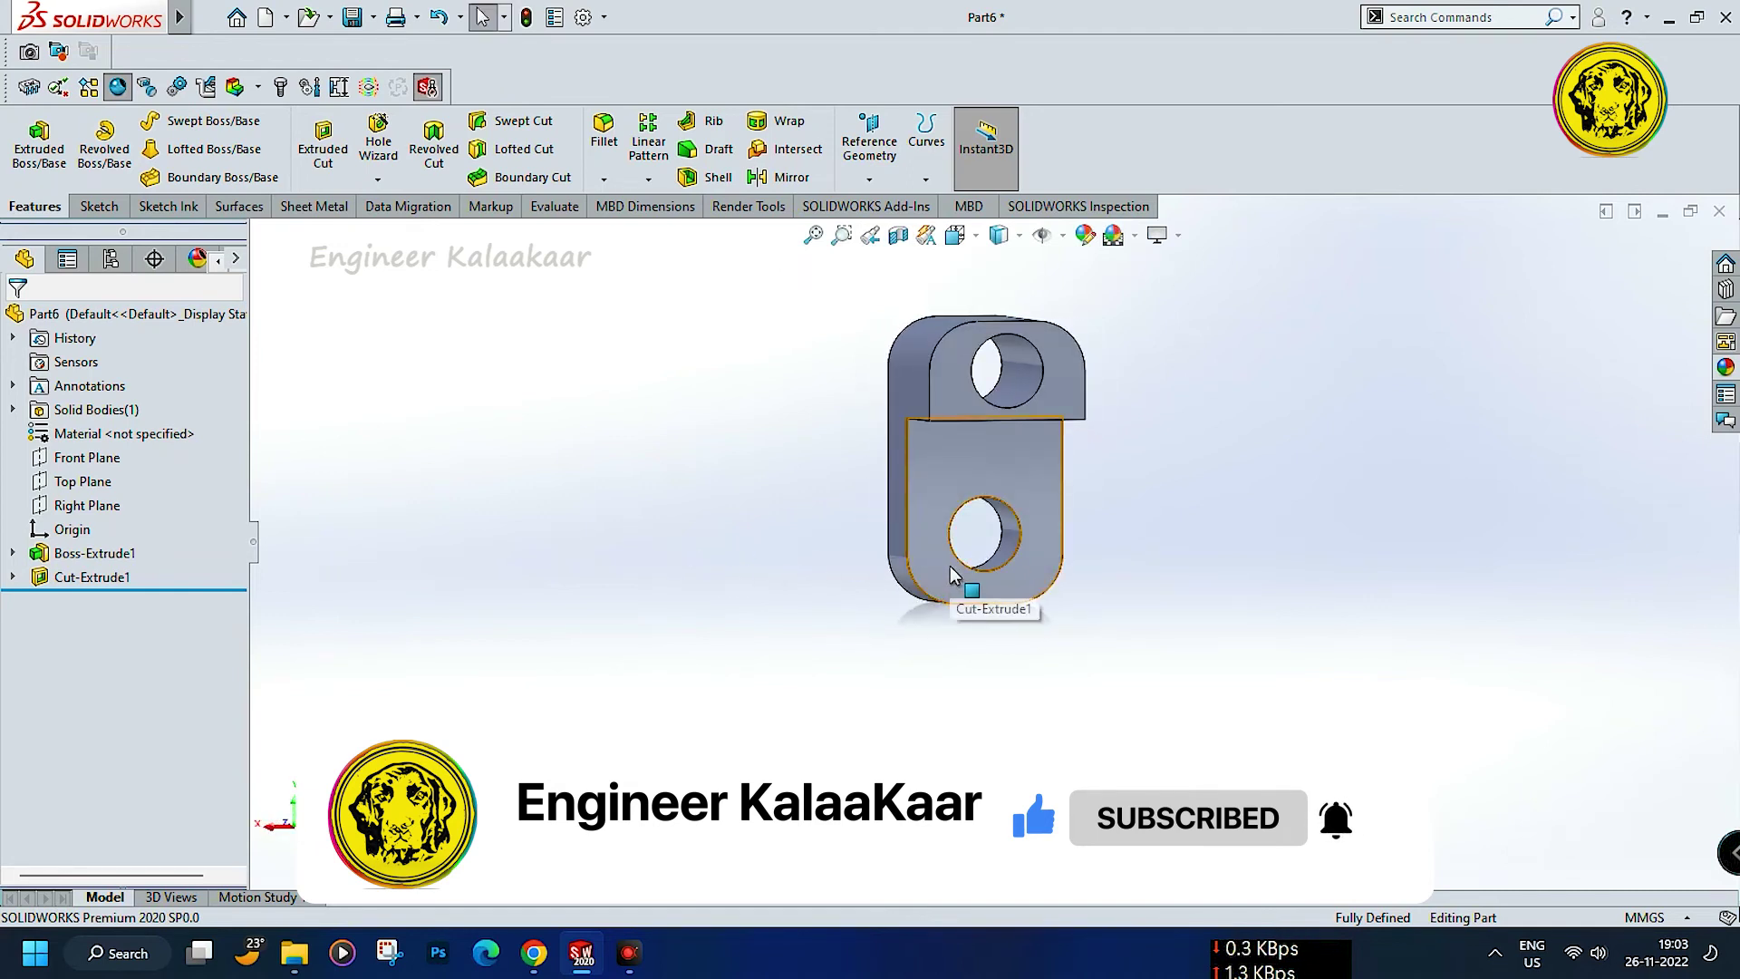
# Sketch a Ø3 circle on the lower hole of the stepped face.
pyautogui.rightClick(952, 573)
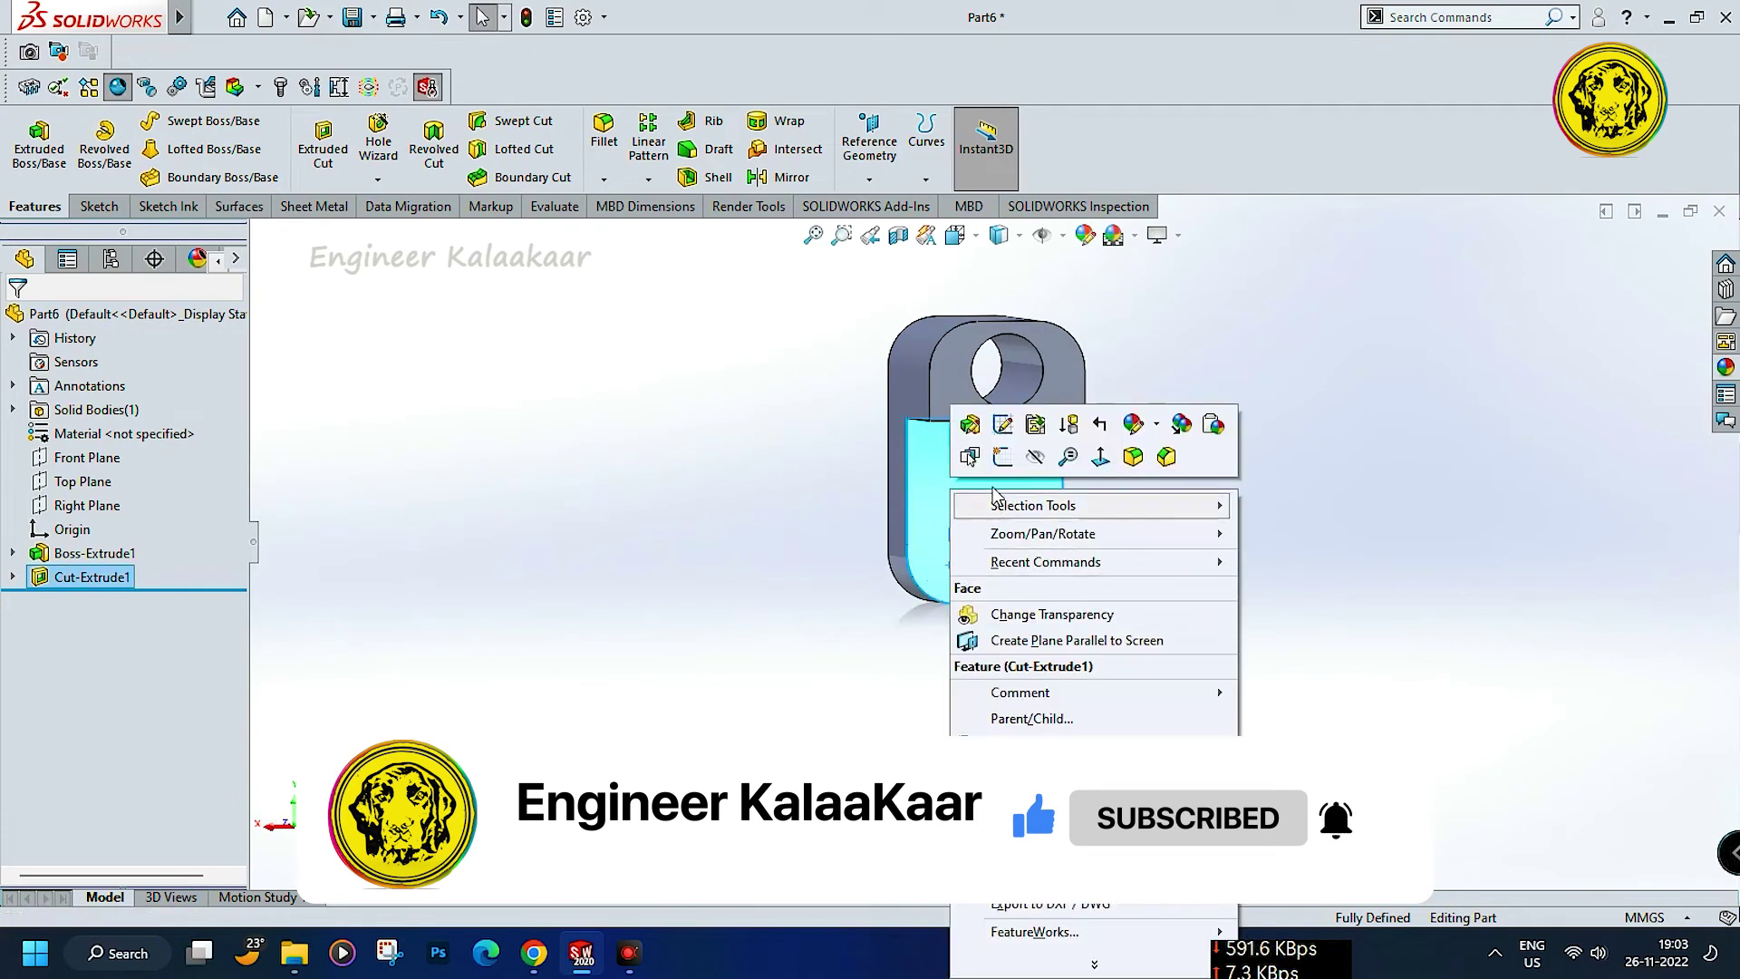
pyautogui.click(971, 455)
pyautogui.click(186, 120)
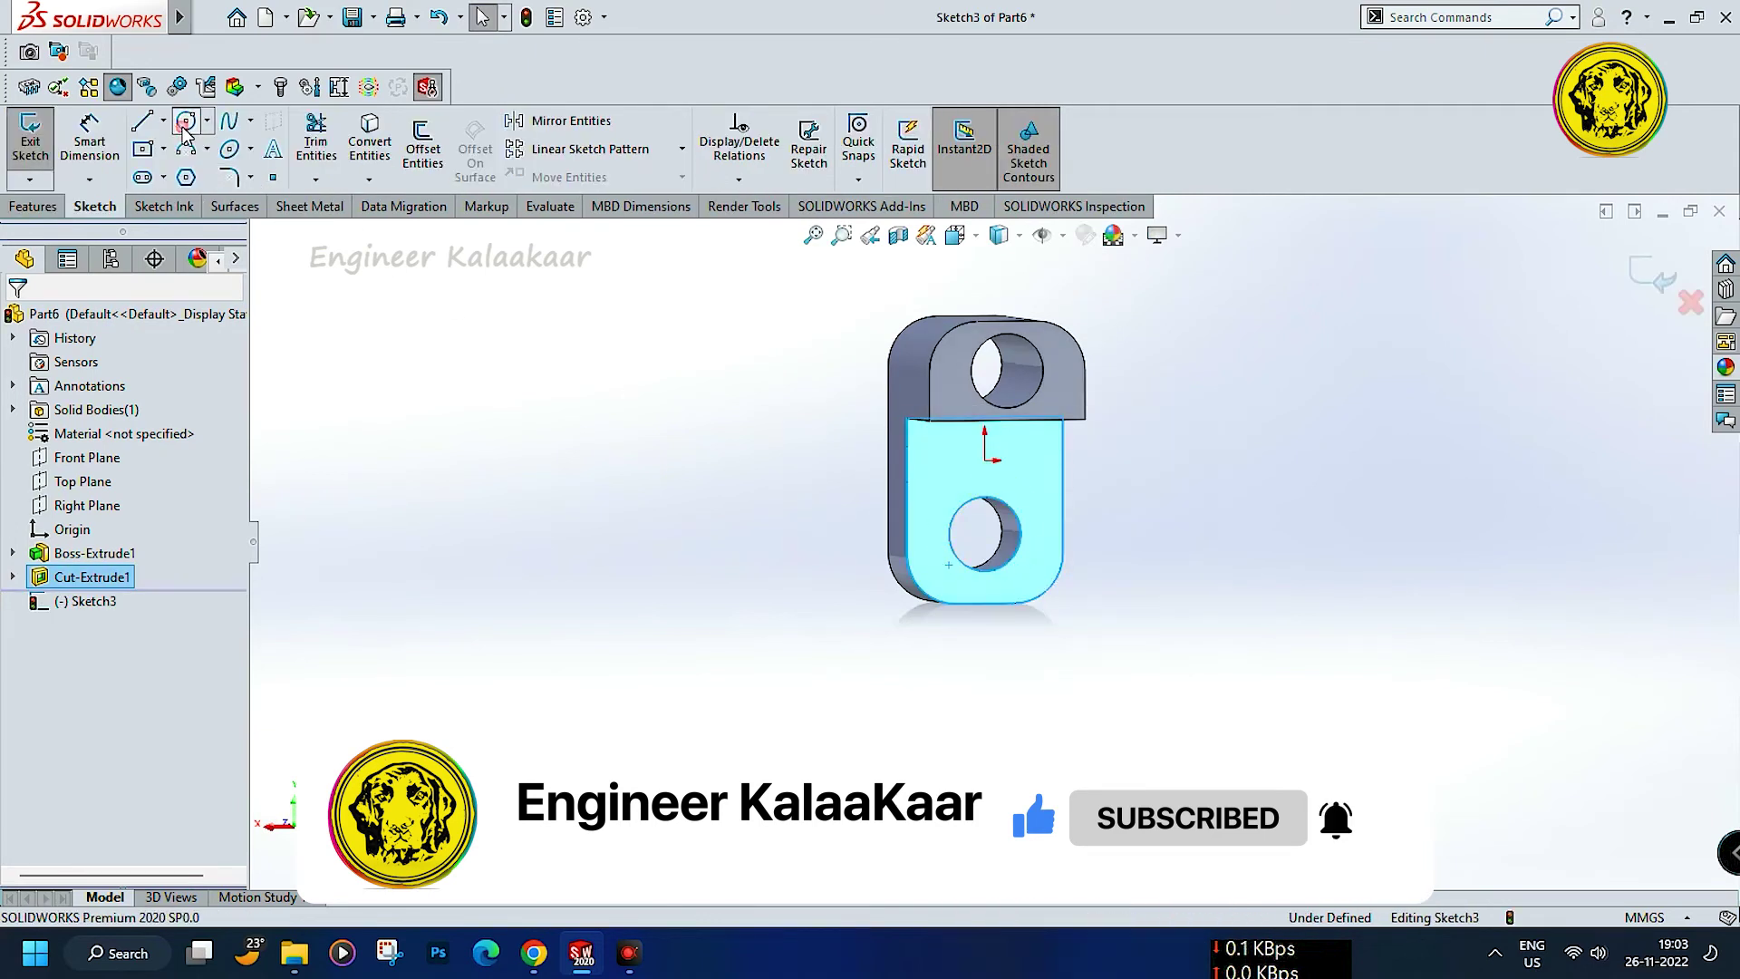
pyautogui.scroll(-5, 1044, 574)
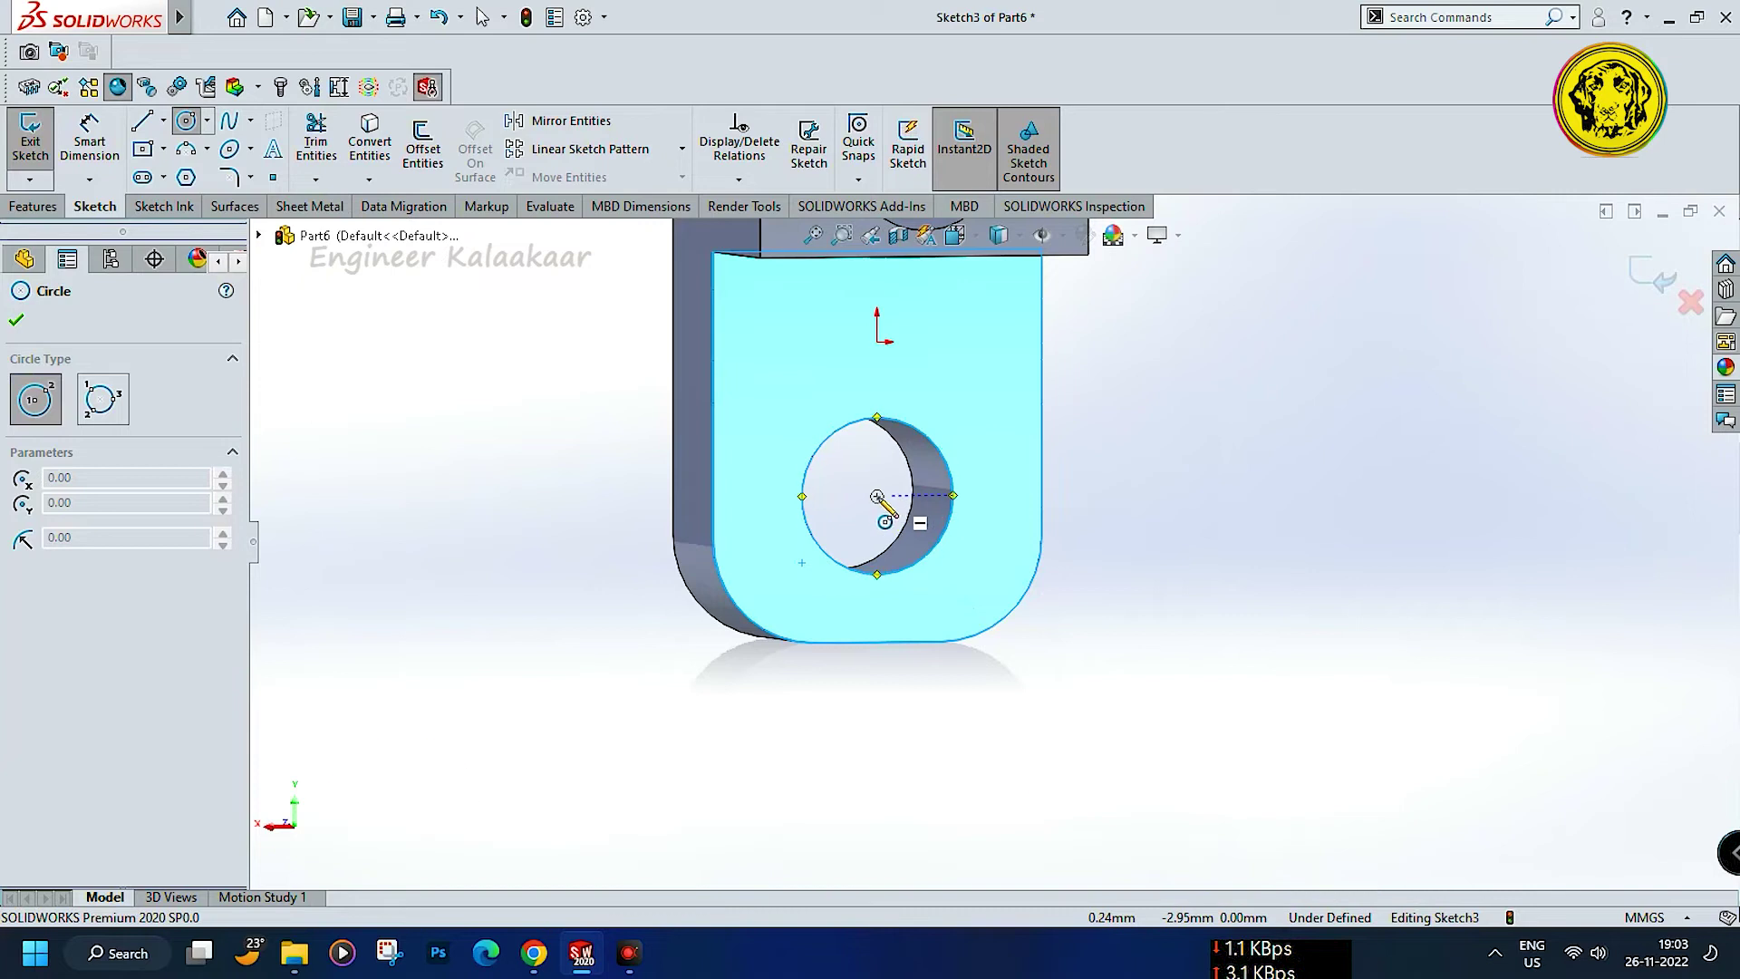
pyautogui.moveTo(878, 497); pyautogui.dragTo(945, 535)
pyautogui.click(952, 539)
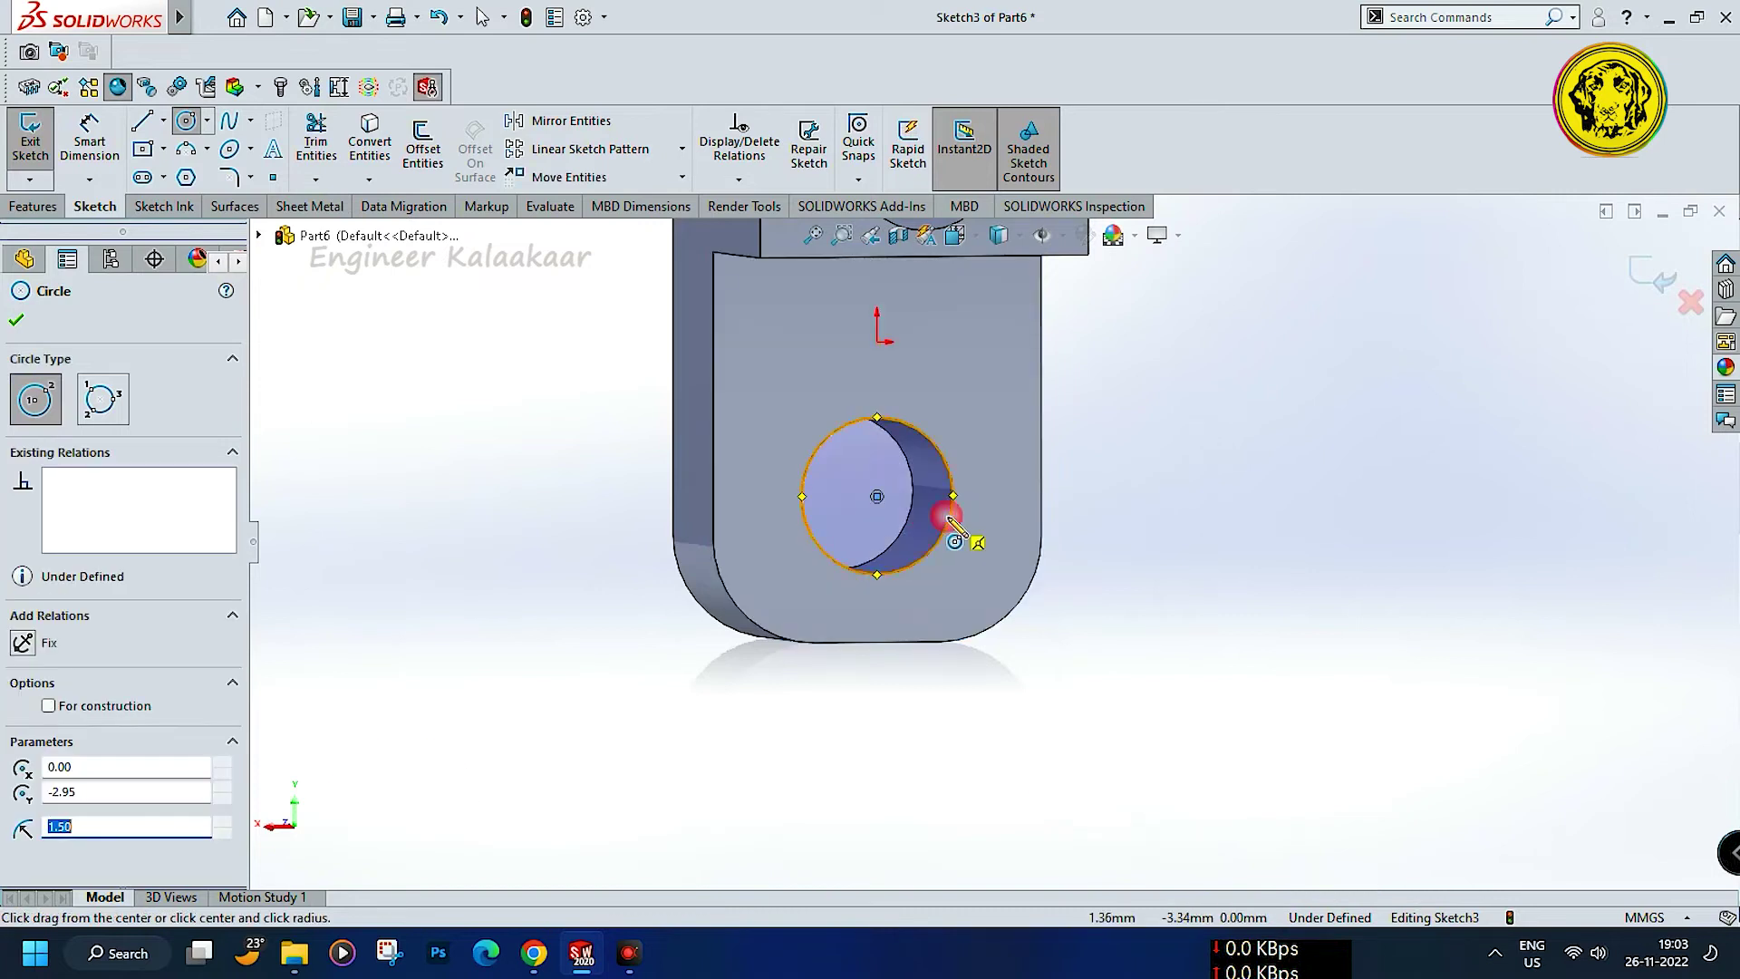
pyautogui.press('Escape')
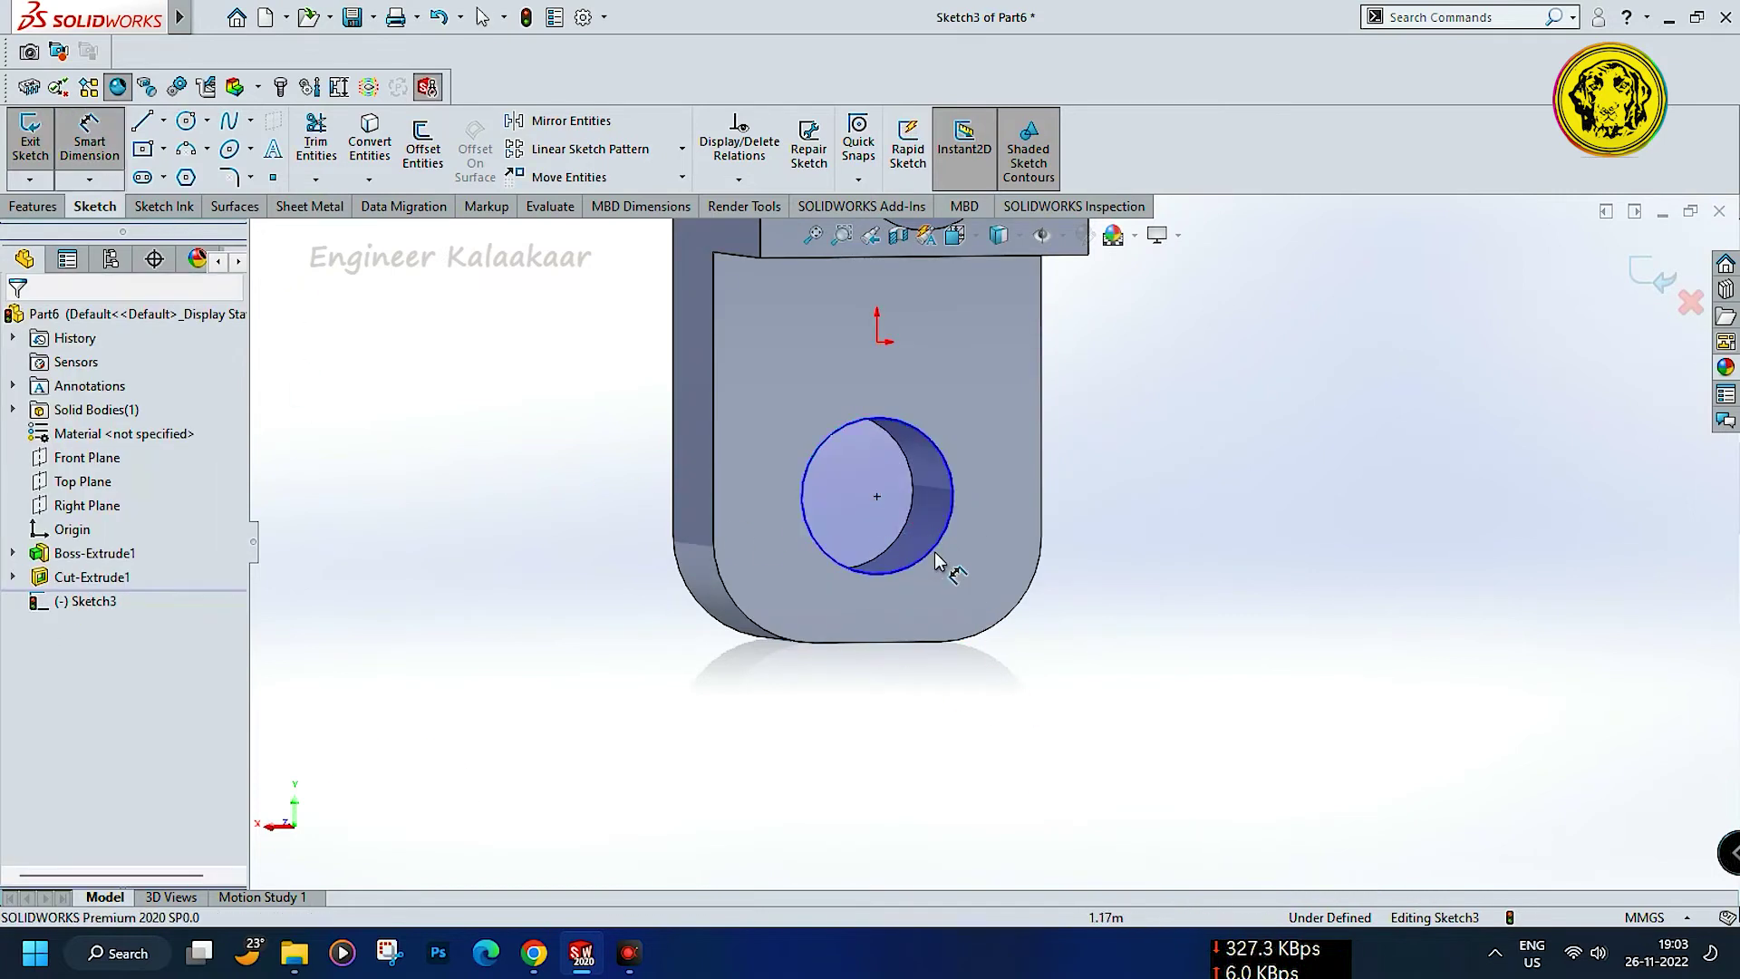
pyautogui.click(934, 560)
pyautogui.click(1258, 636)
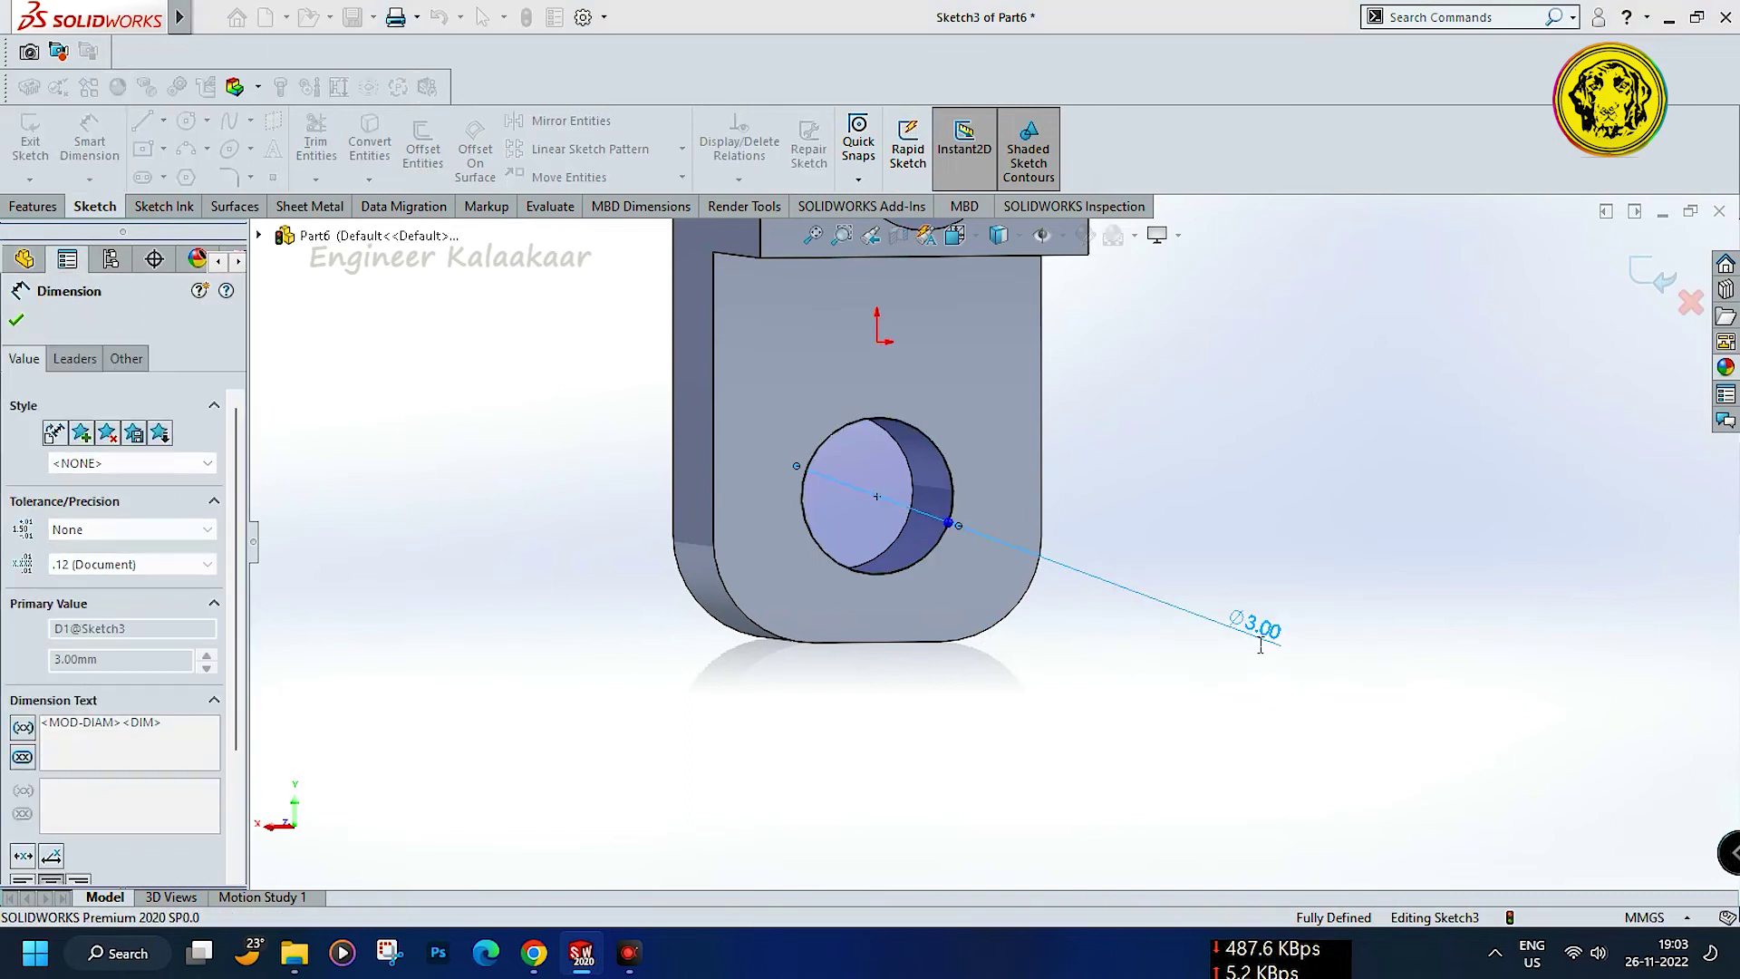
# Extrude the circle in the reversed direction to 10 mm, forming the pin.
pyautogui.click(32, 207)
pyautogui.click(39, 145)
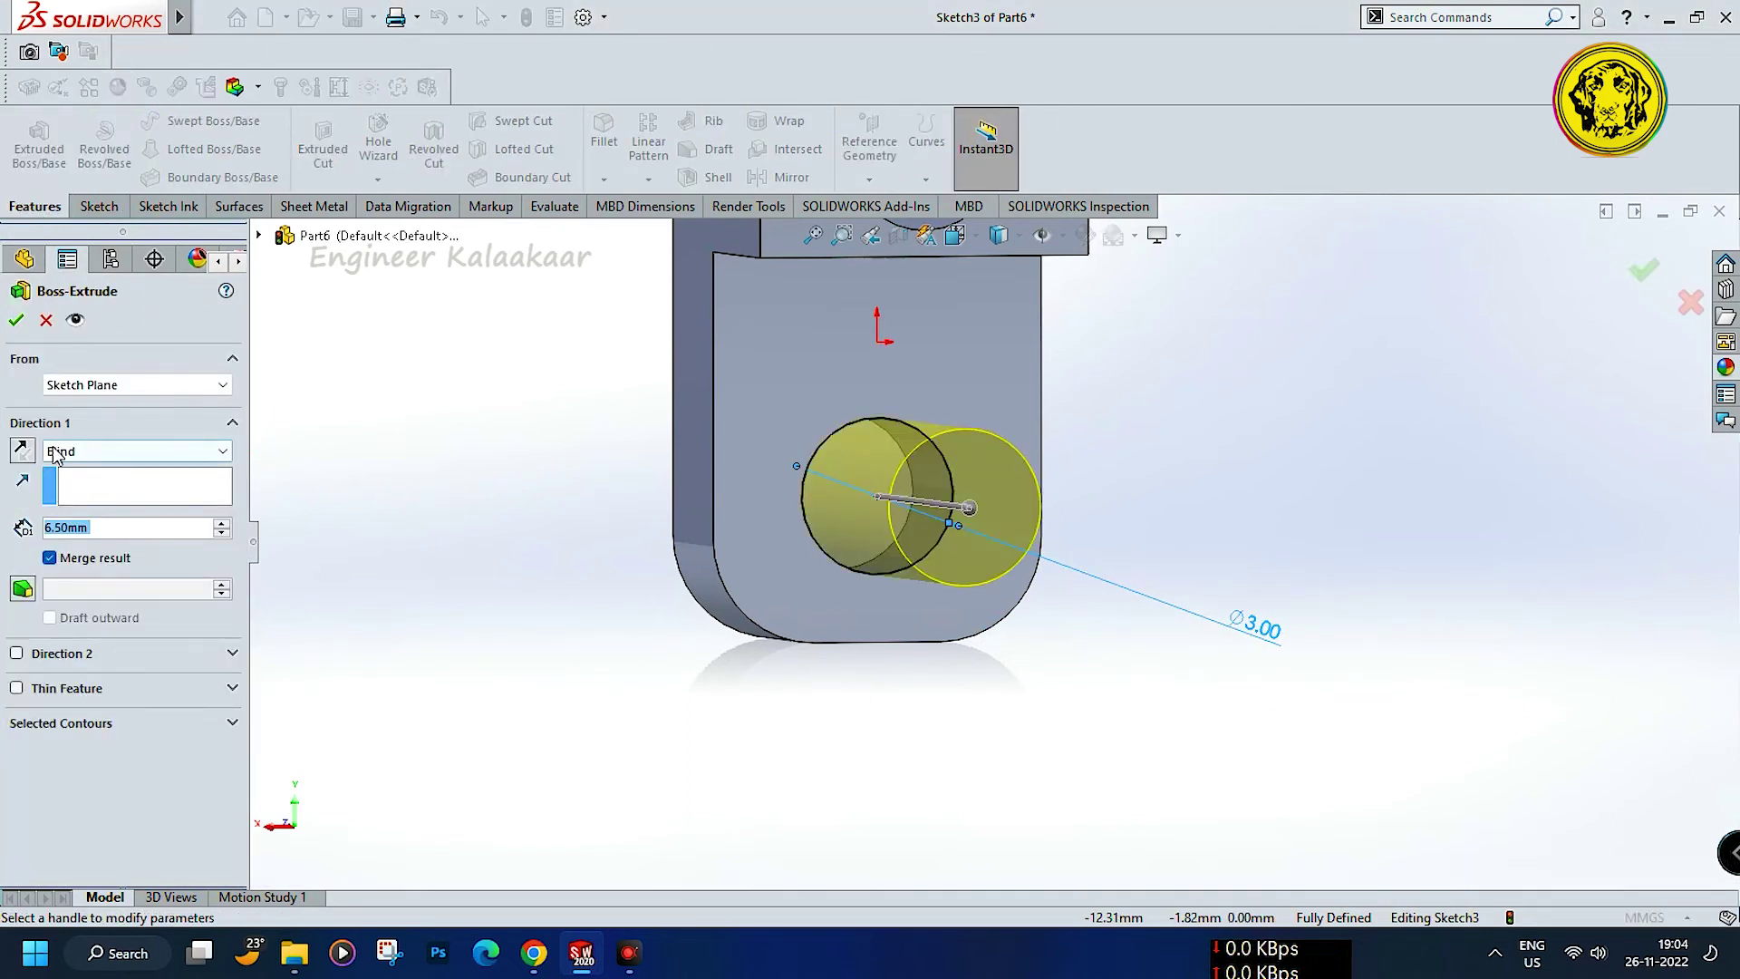
pyautogui.click(22, 450)
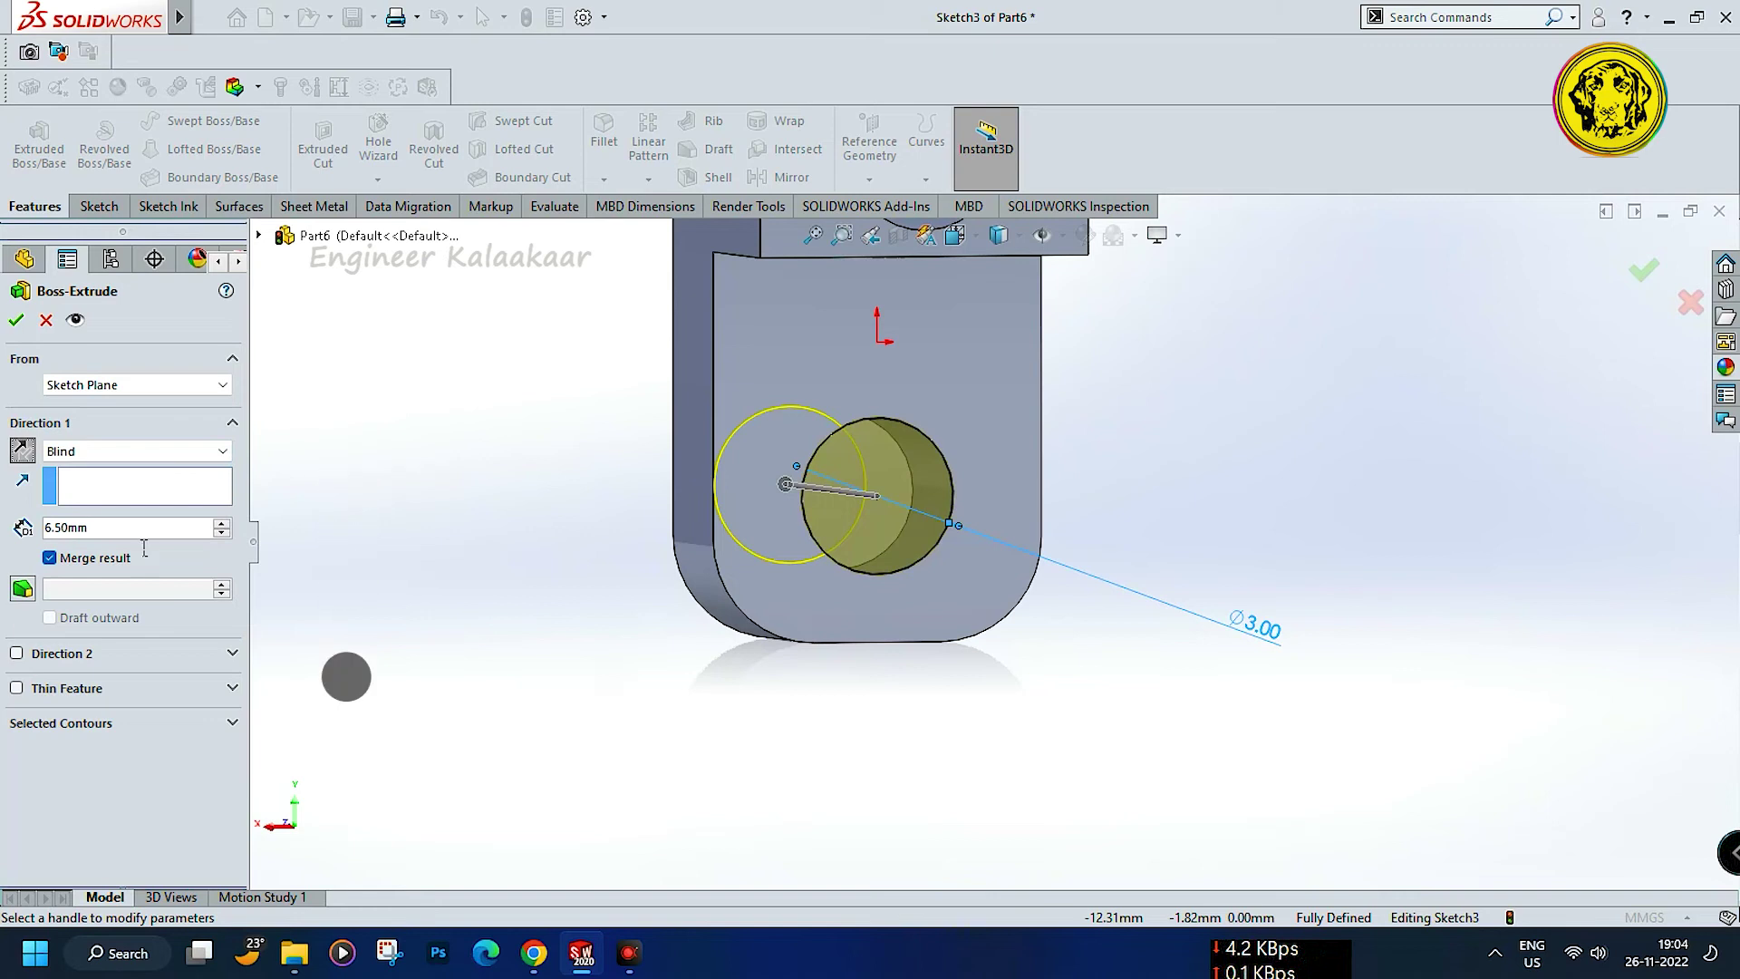
pyautogui.moveTo(218, 538); pyautogui.dragTo(4, 538)
pyautogui.write('10')
pyautogui.press('Return')
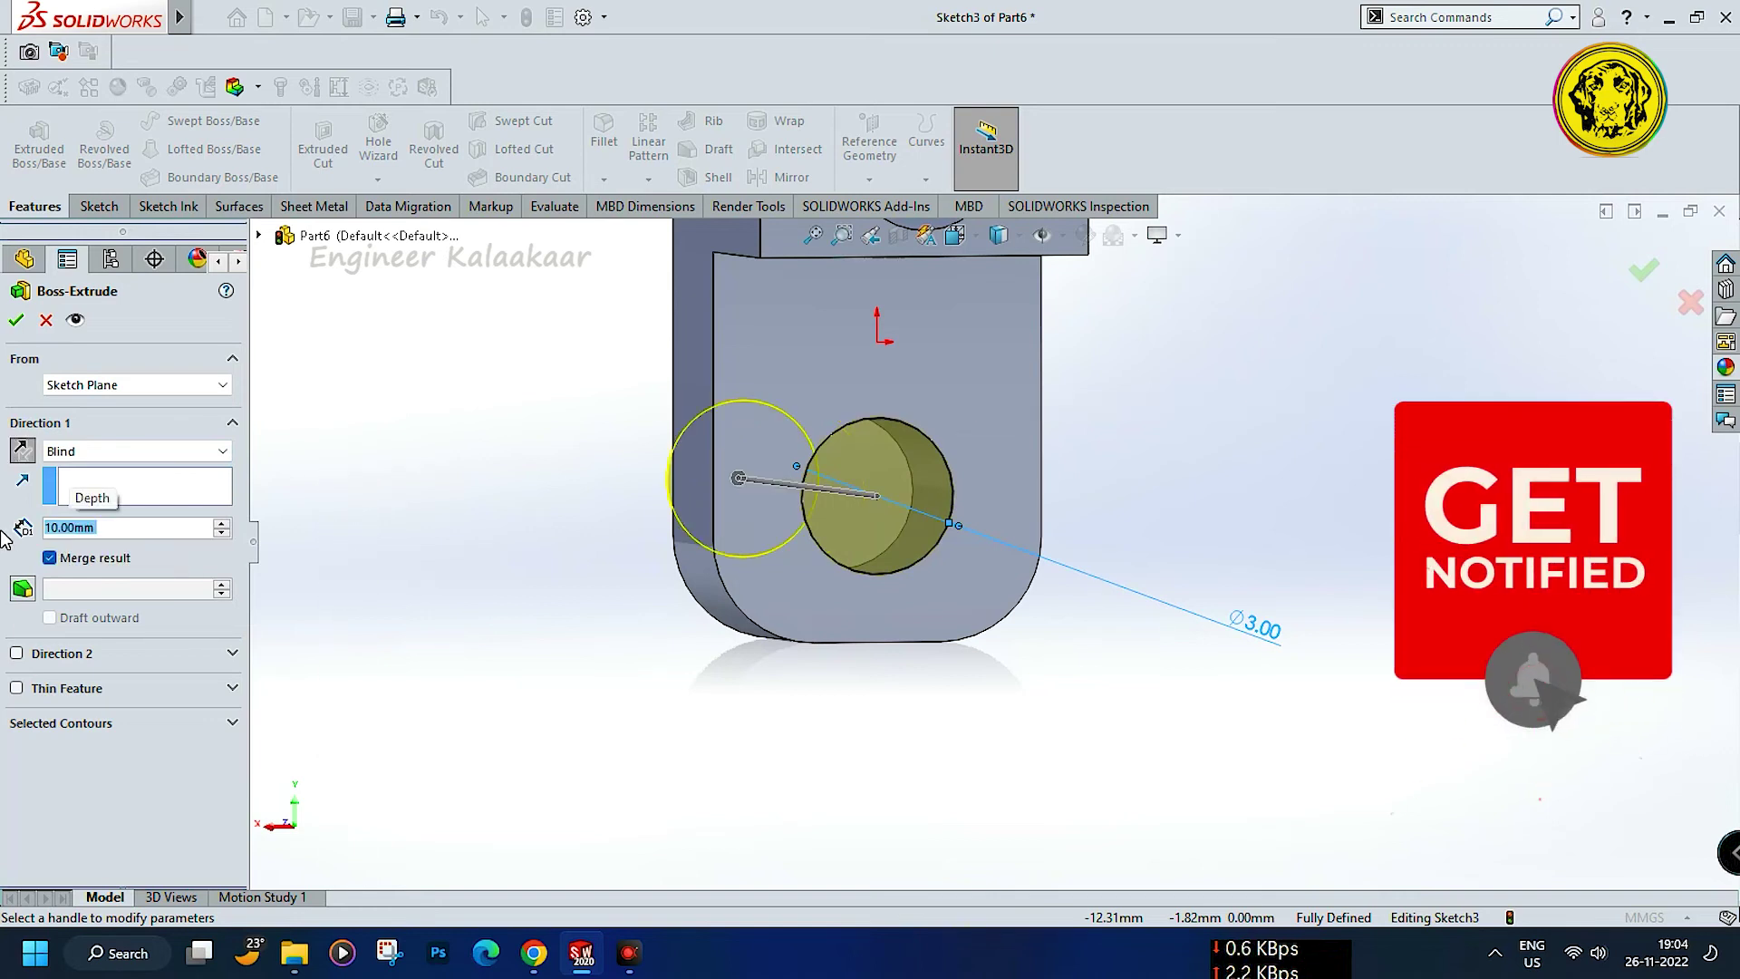
pyautogui.click(15, 320)
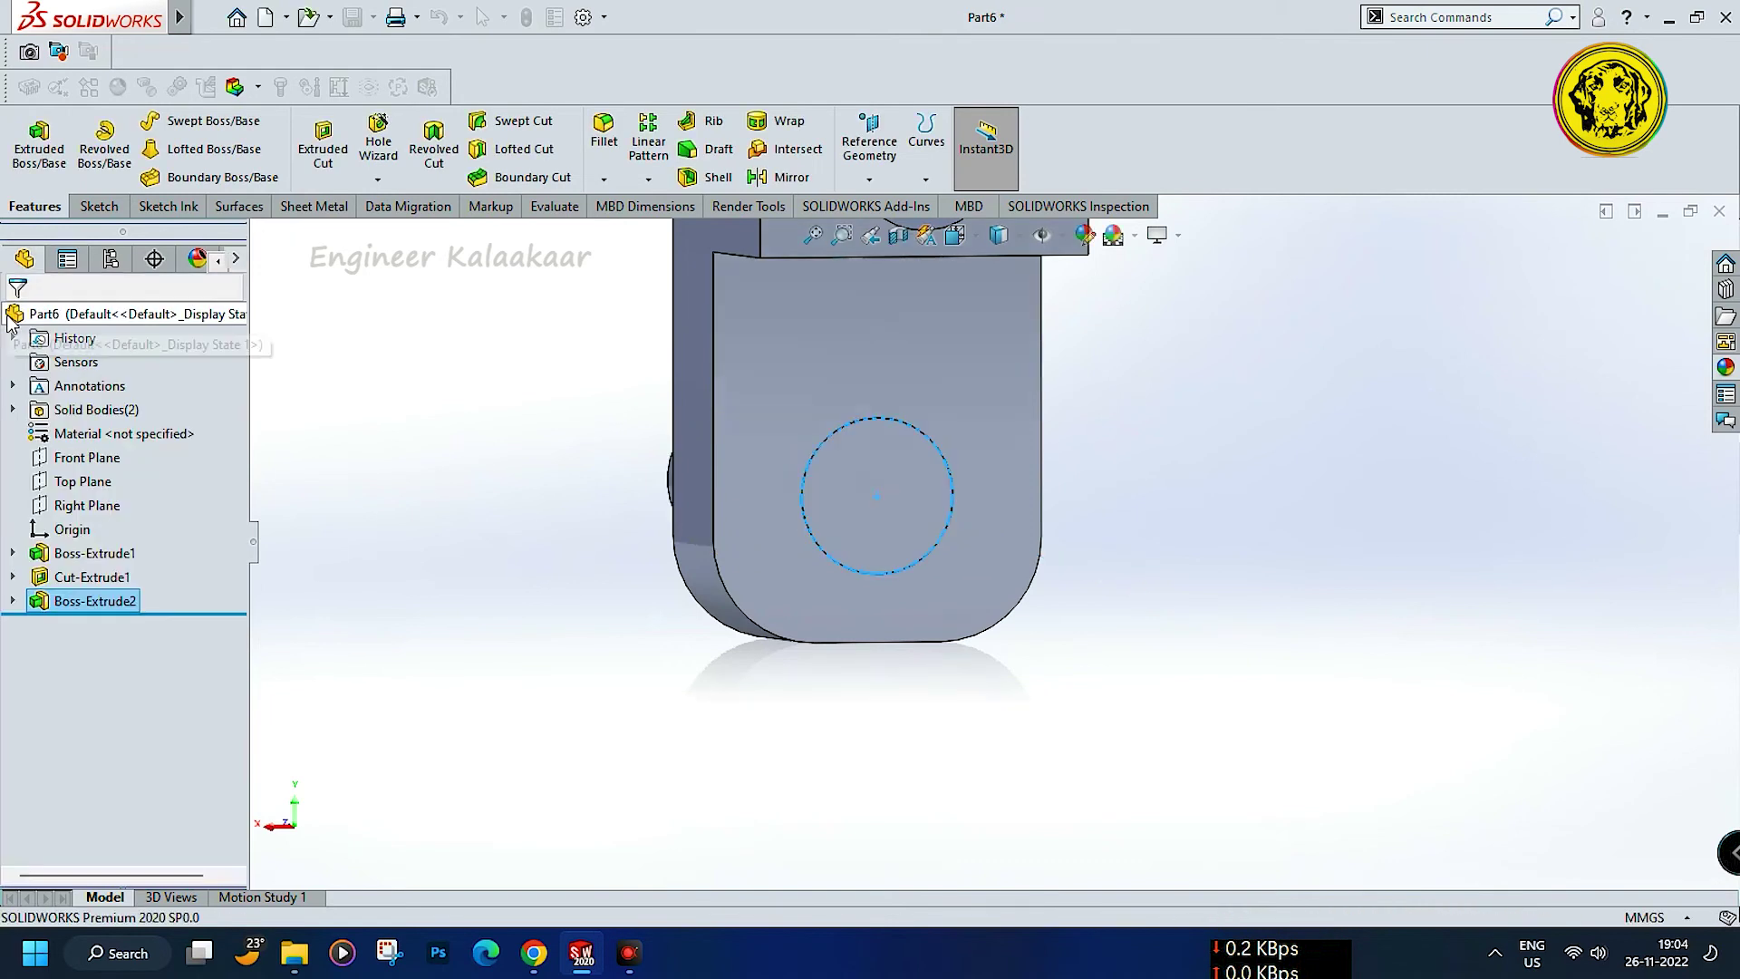
# Fit and orbit the part, then open a sketch on the link's opposite flat face.
pyautogui.press('f')
pyautogui.moveTo(487, 482); pyautogui.dragTo(908, 420, button='middle')
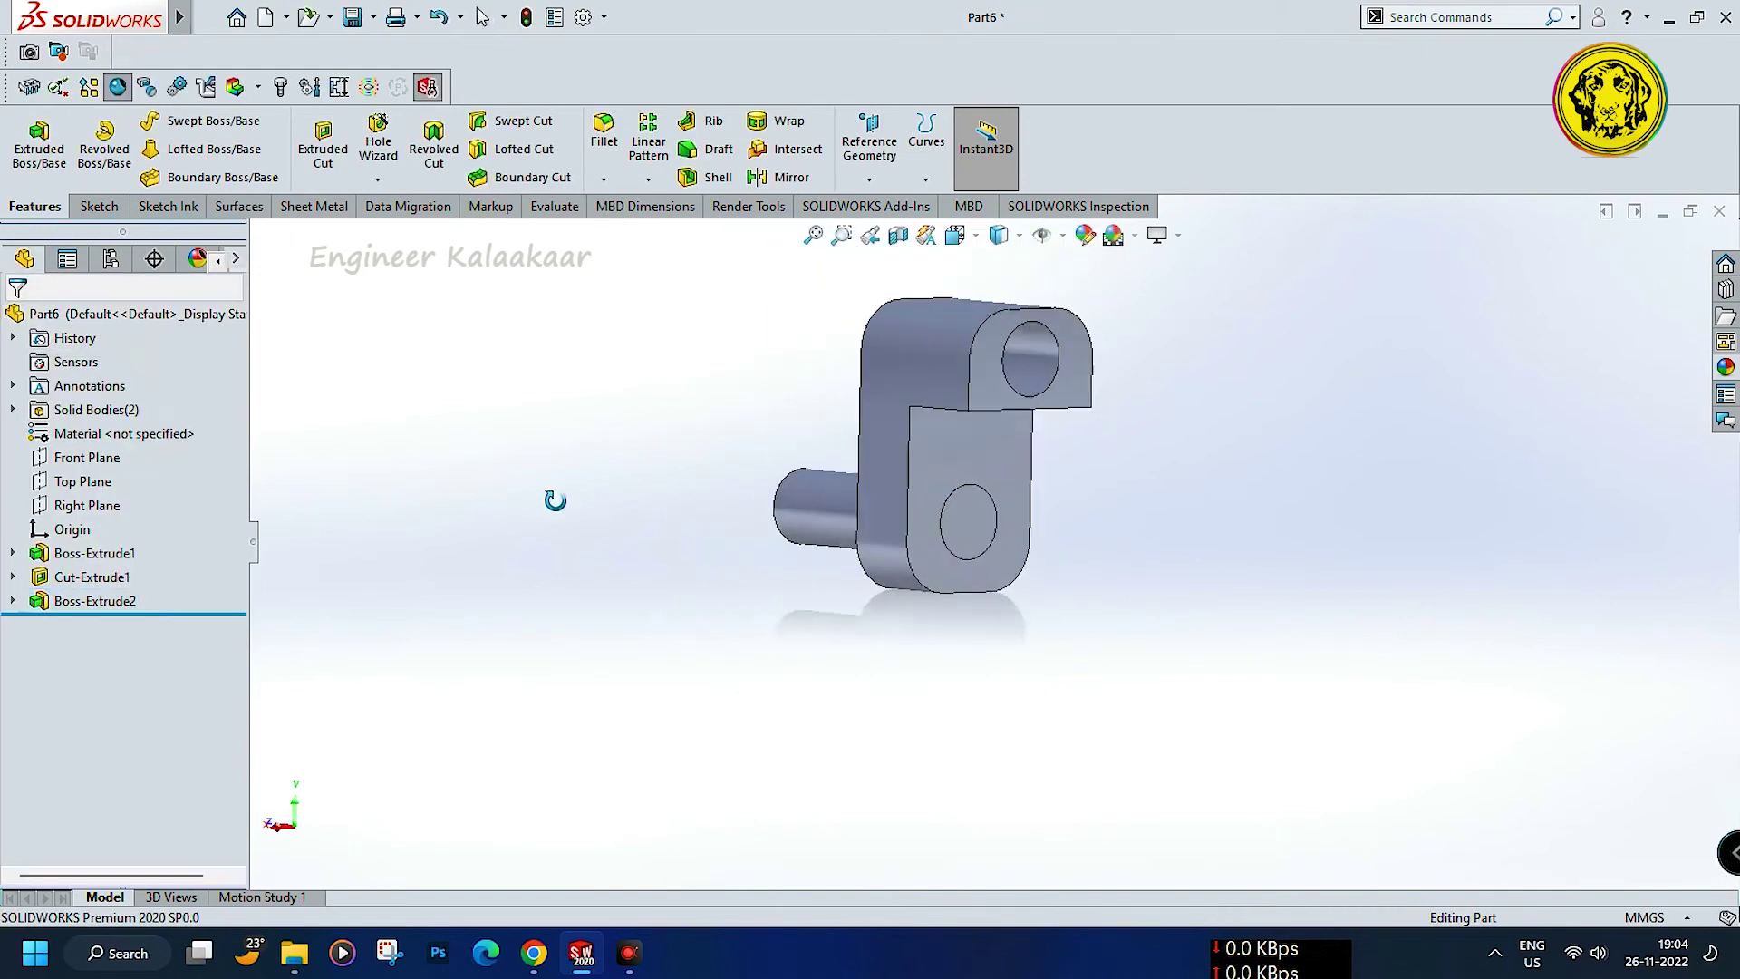
pyautogui.scroll(3, 908, 421)
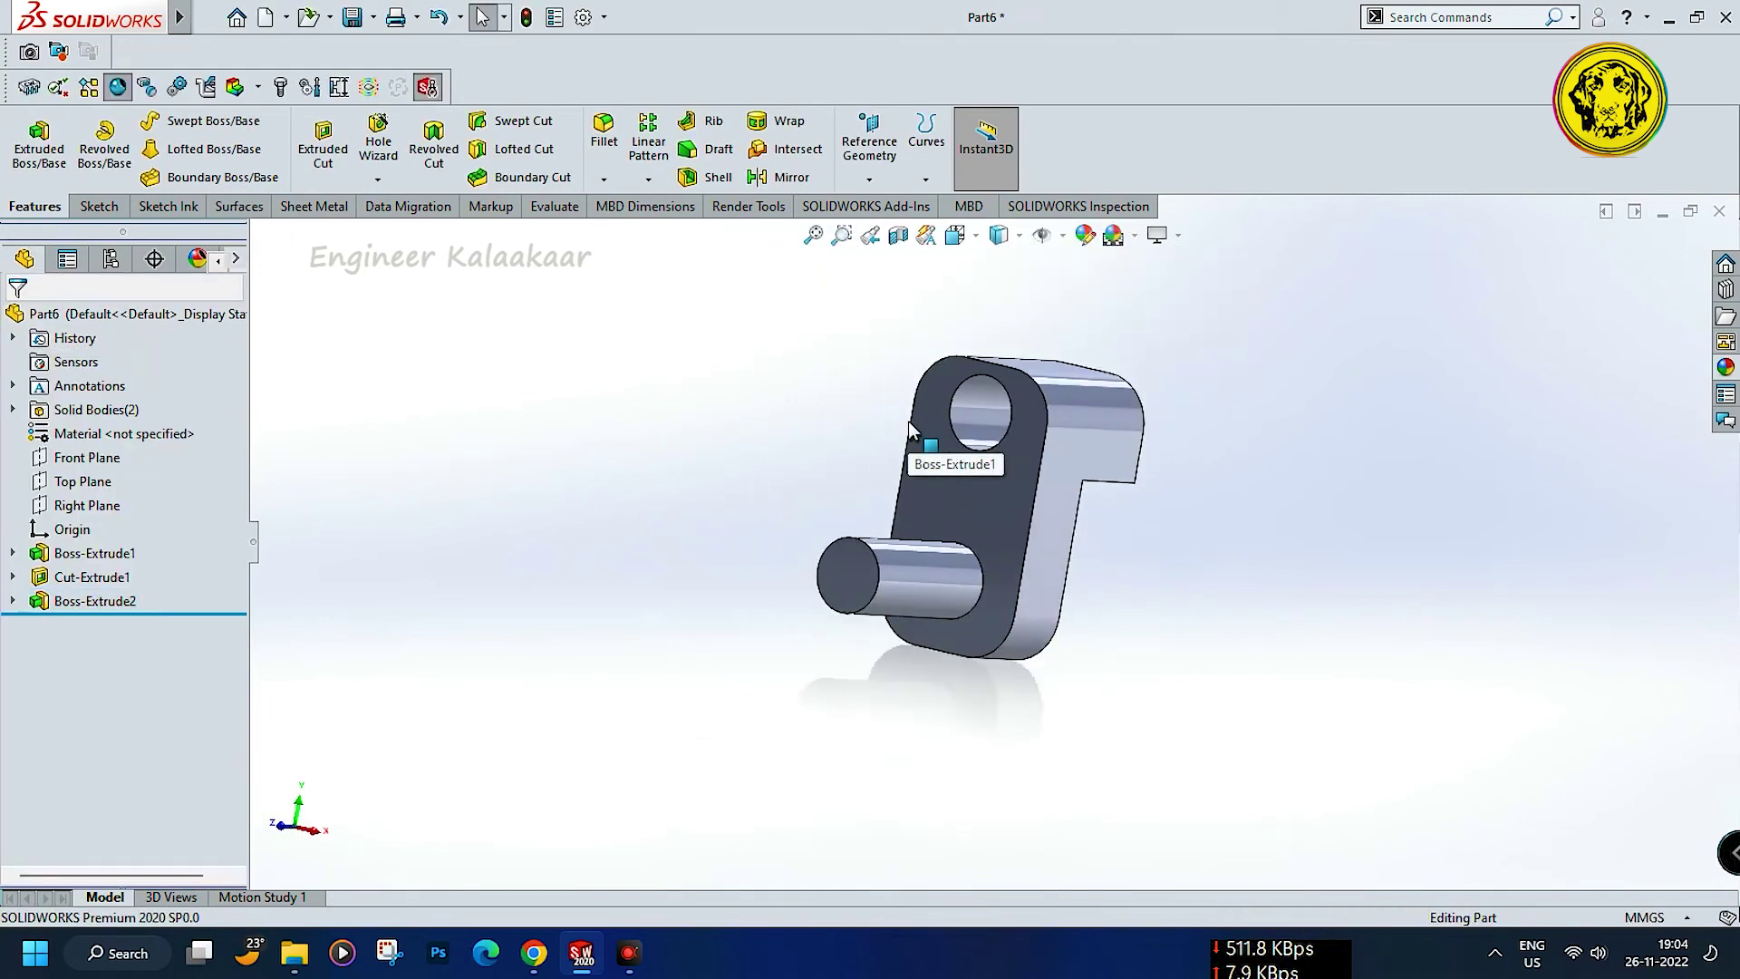
pyautogui.rightClick(976, 513)
pyautogui.click(1026, 457)
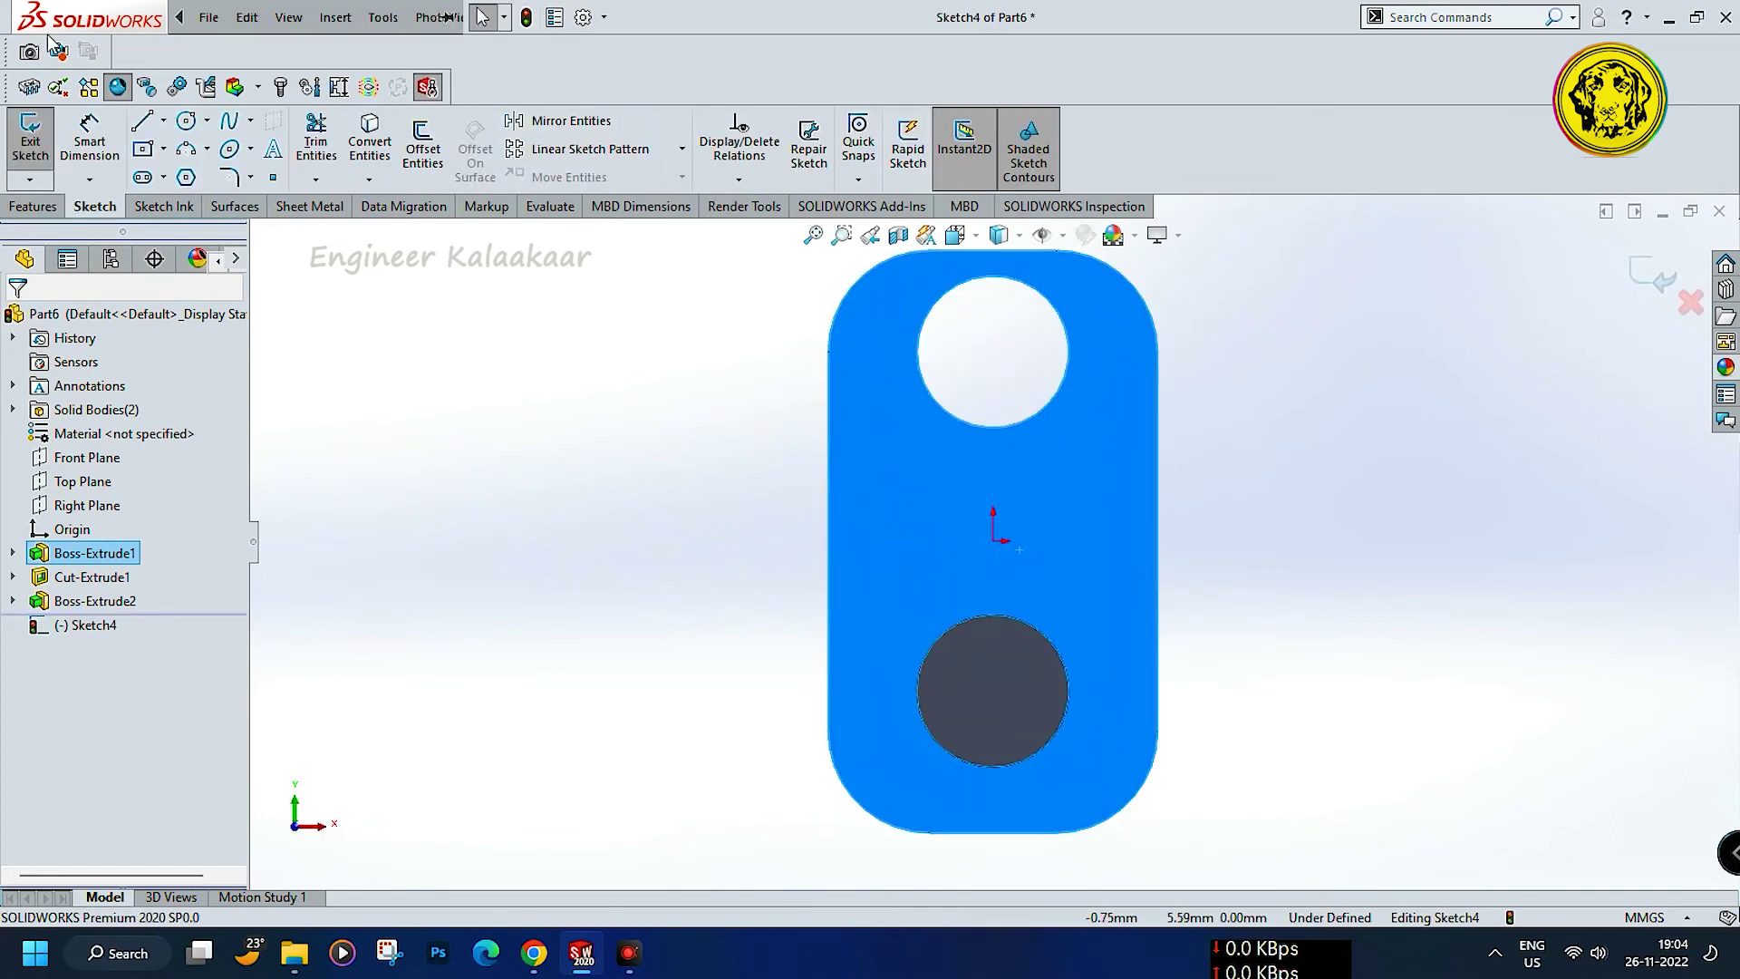
# Draw a radius 1.50 circle centred on the upper hole, matching its edge.
pyautogui.click(188, 121)
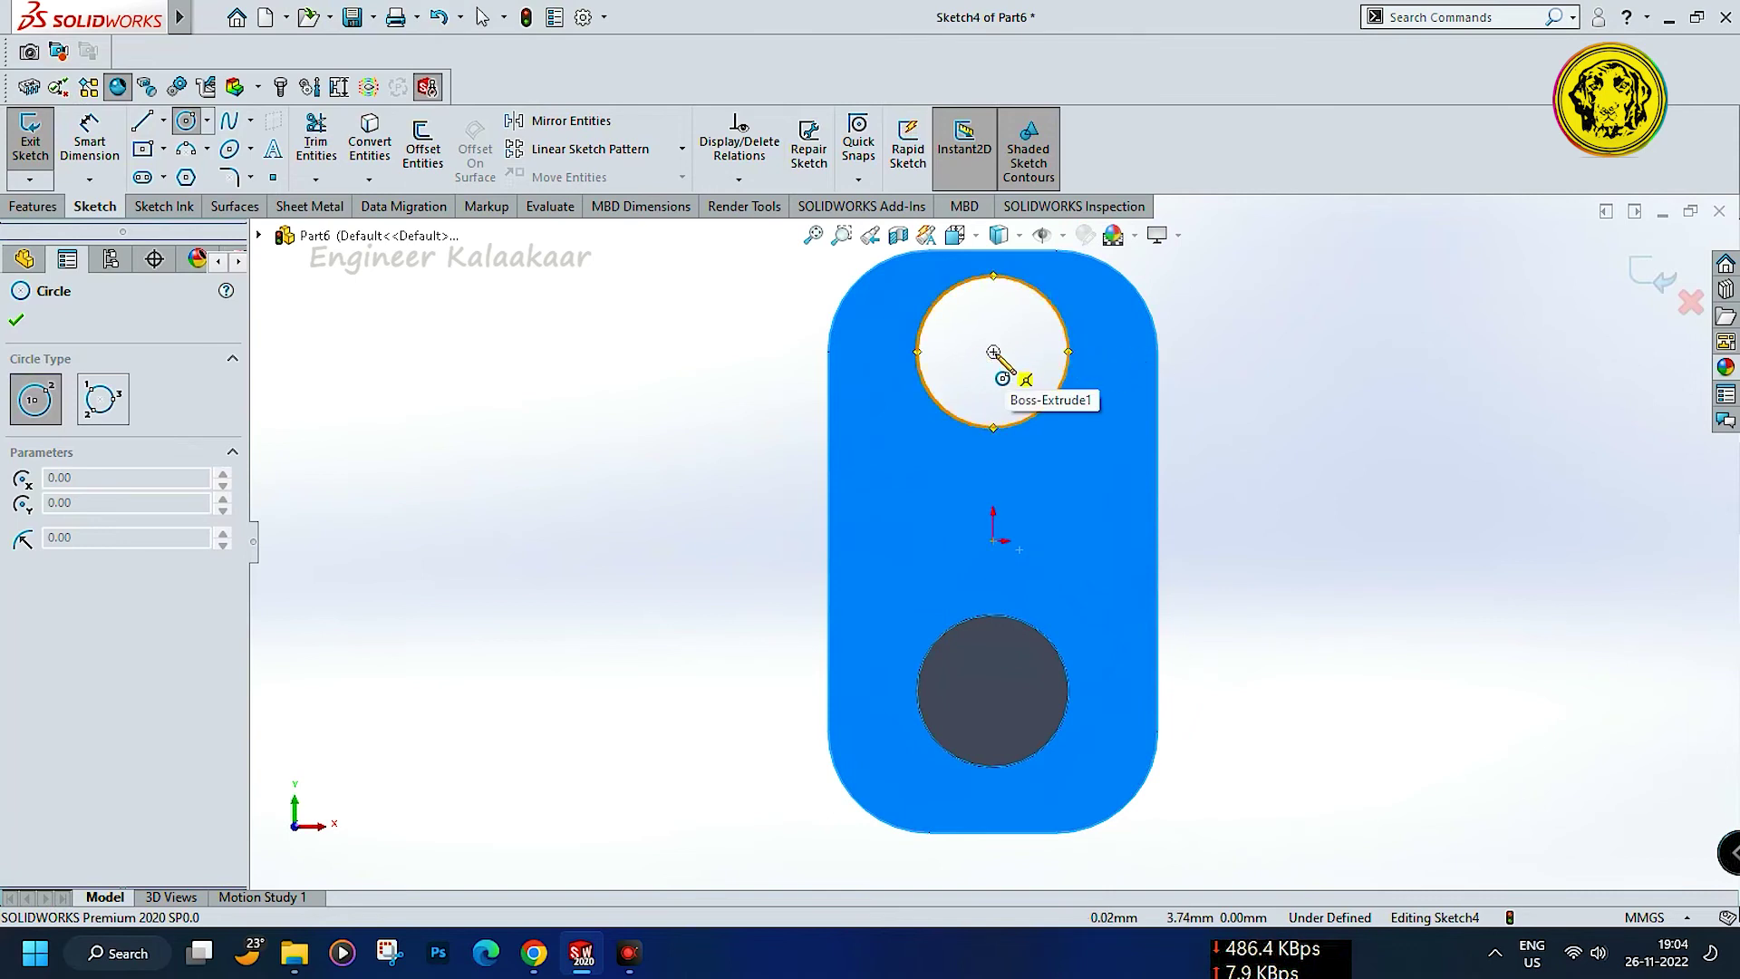
pyautogui.click(993, 351)
pyautogui.click(1070, 366)
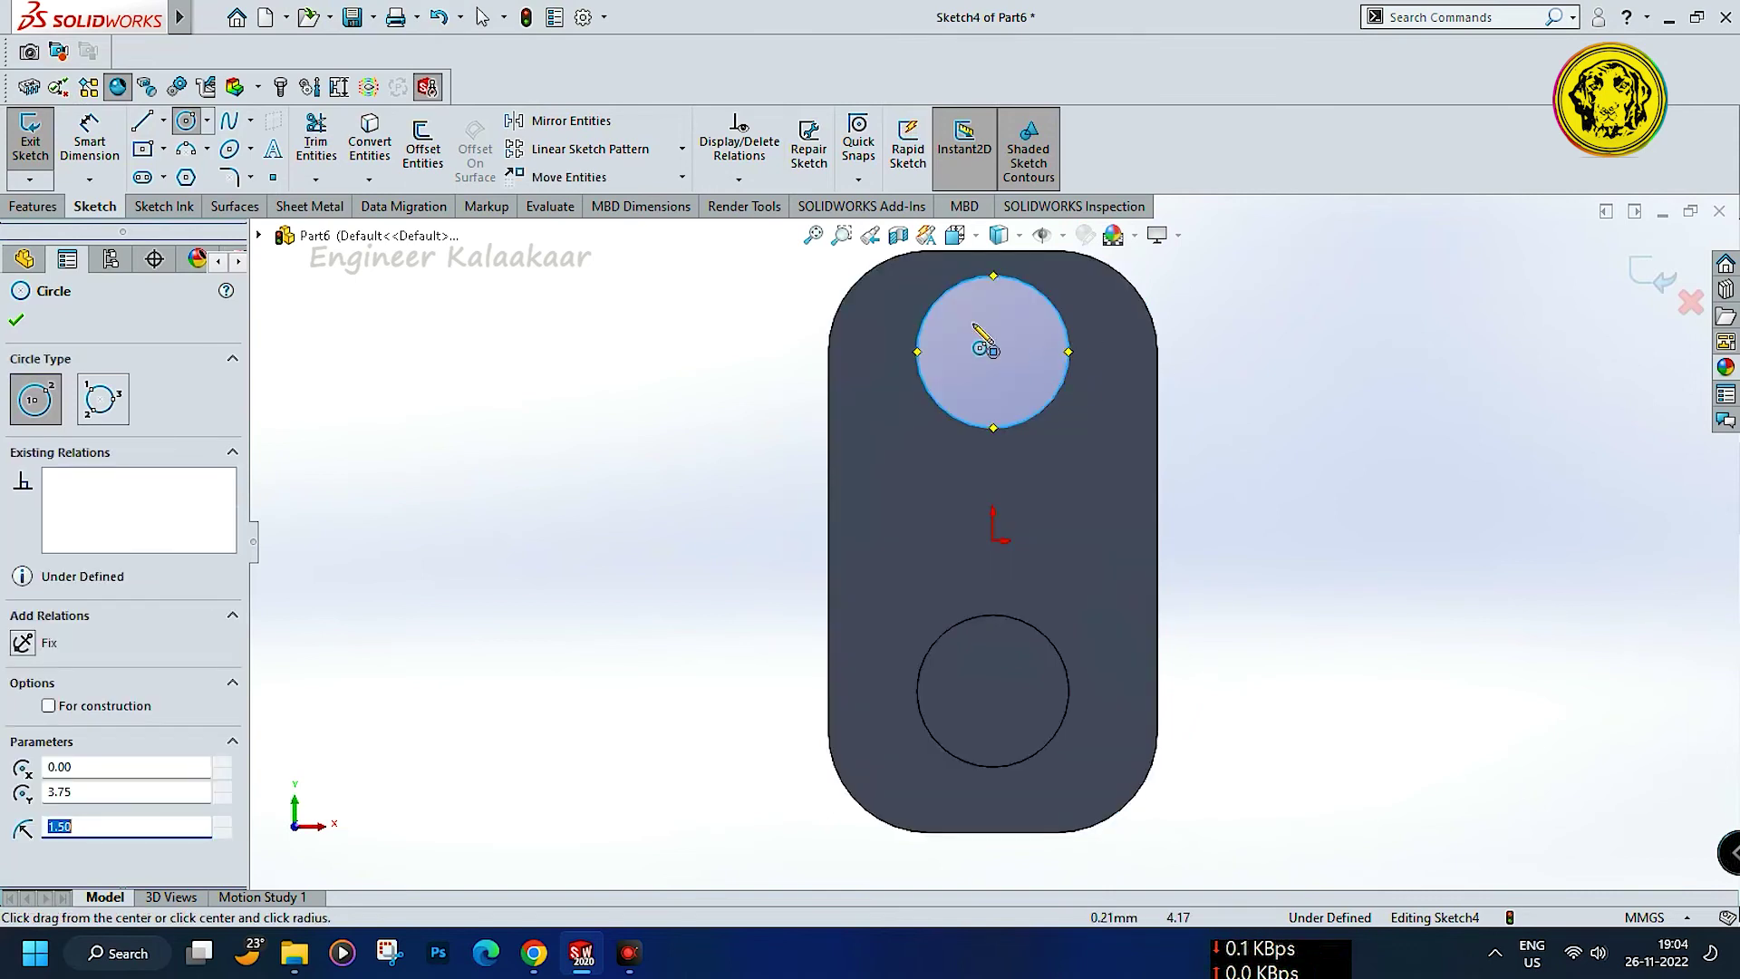
pyautogui.click(26, 323)
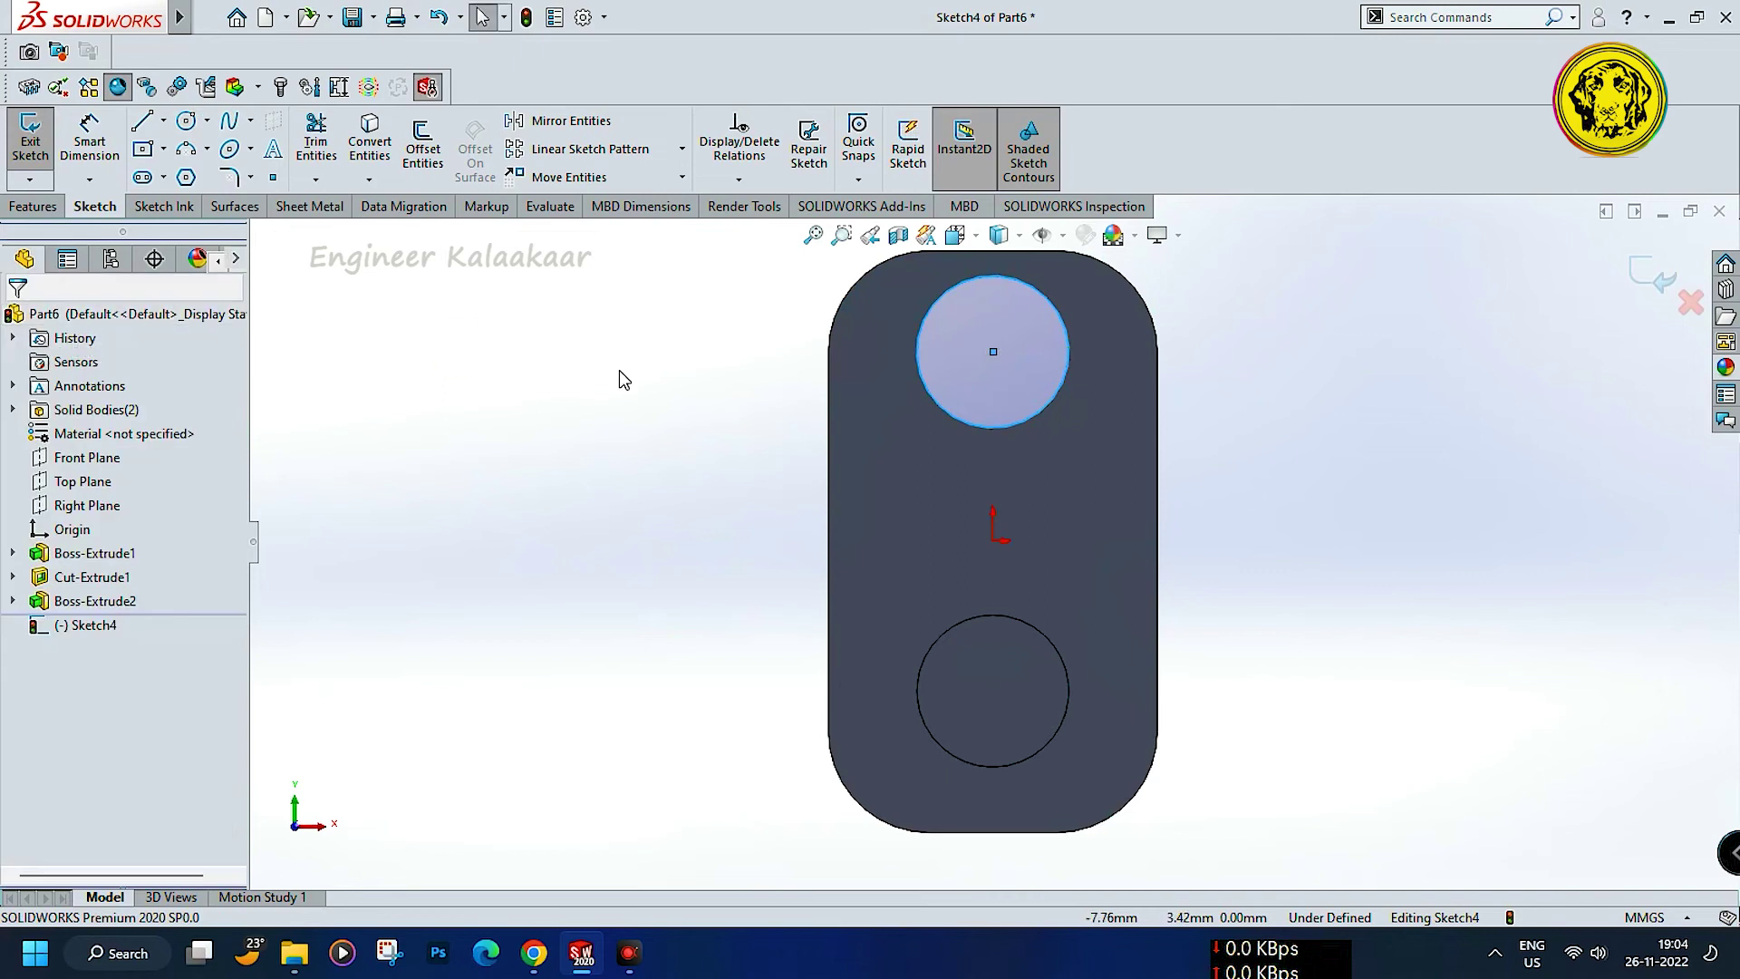
# Orbit the part to a 3D view and start an extruded boss from the circle.
pyautogui.click(36, 208)
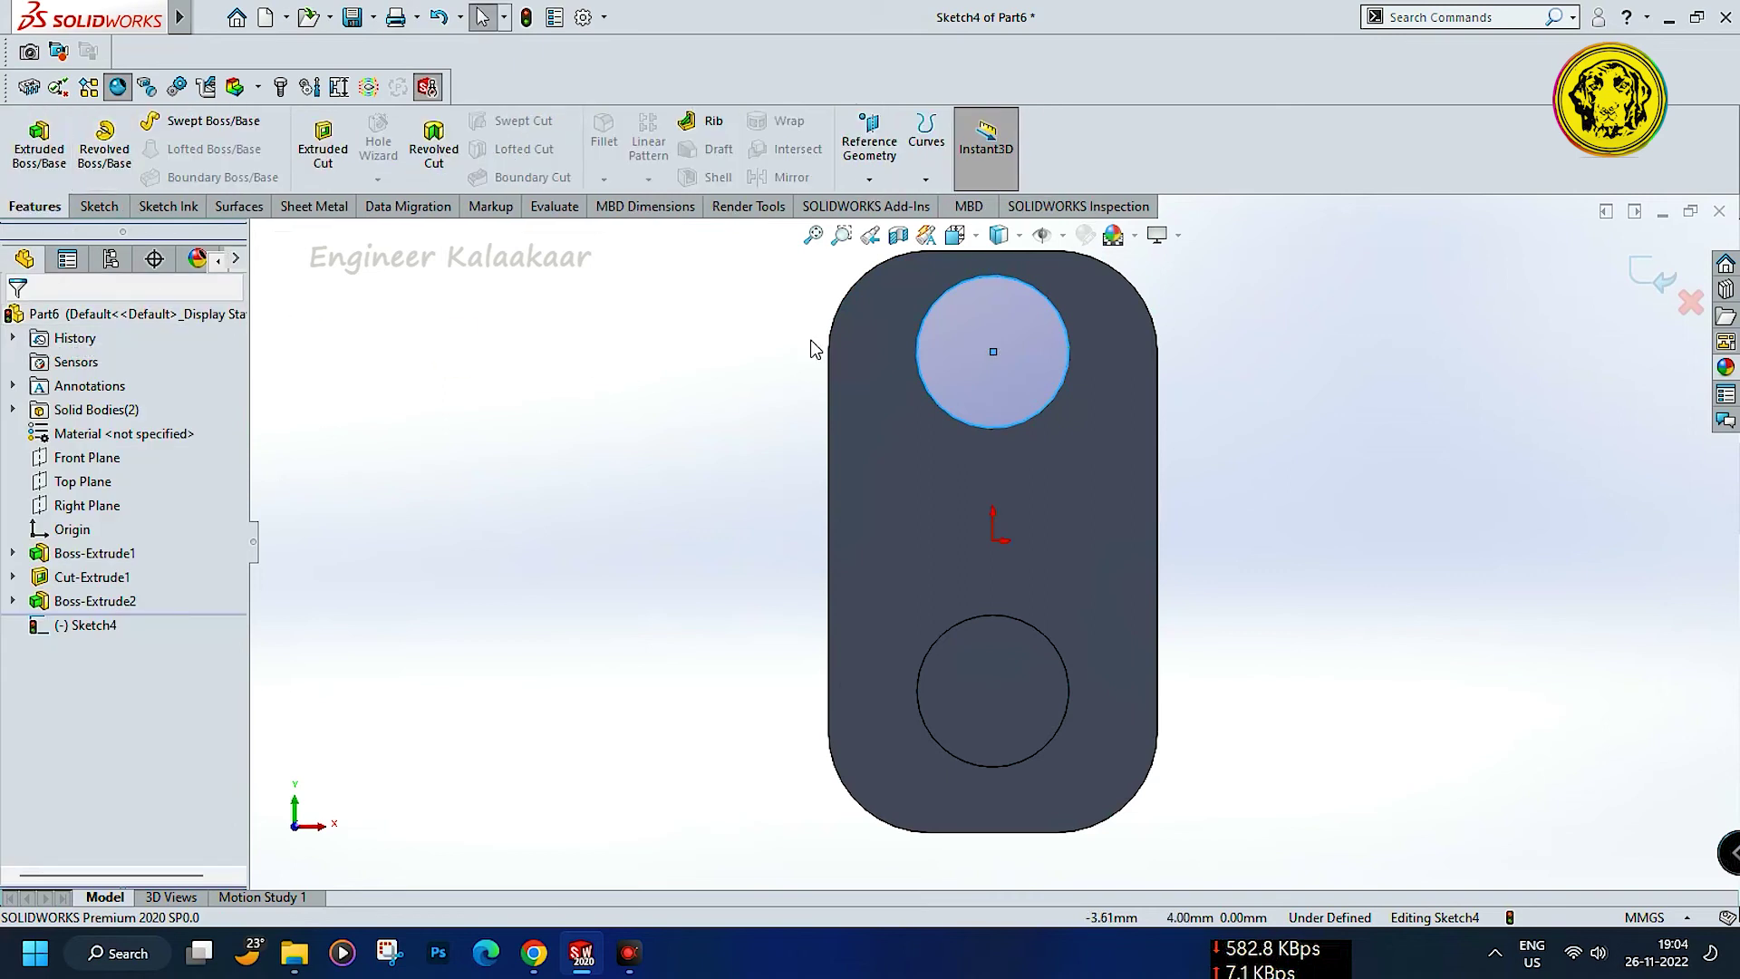
pyautogui.moveTo(812, 349); pyautogui.dragTo(575, 357, button='middle')
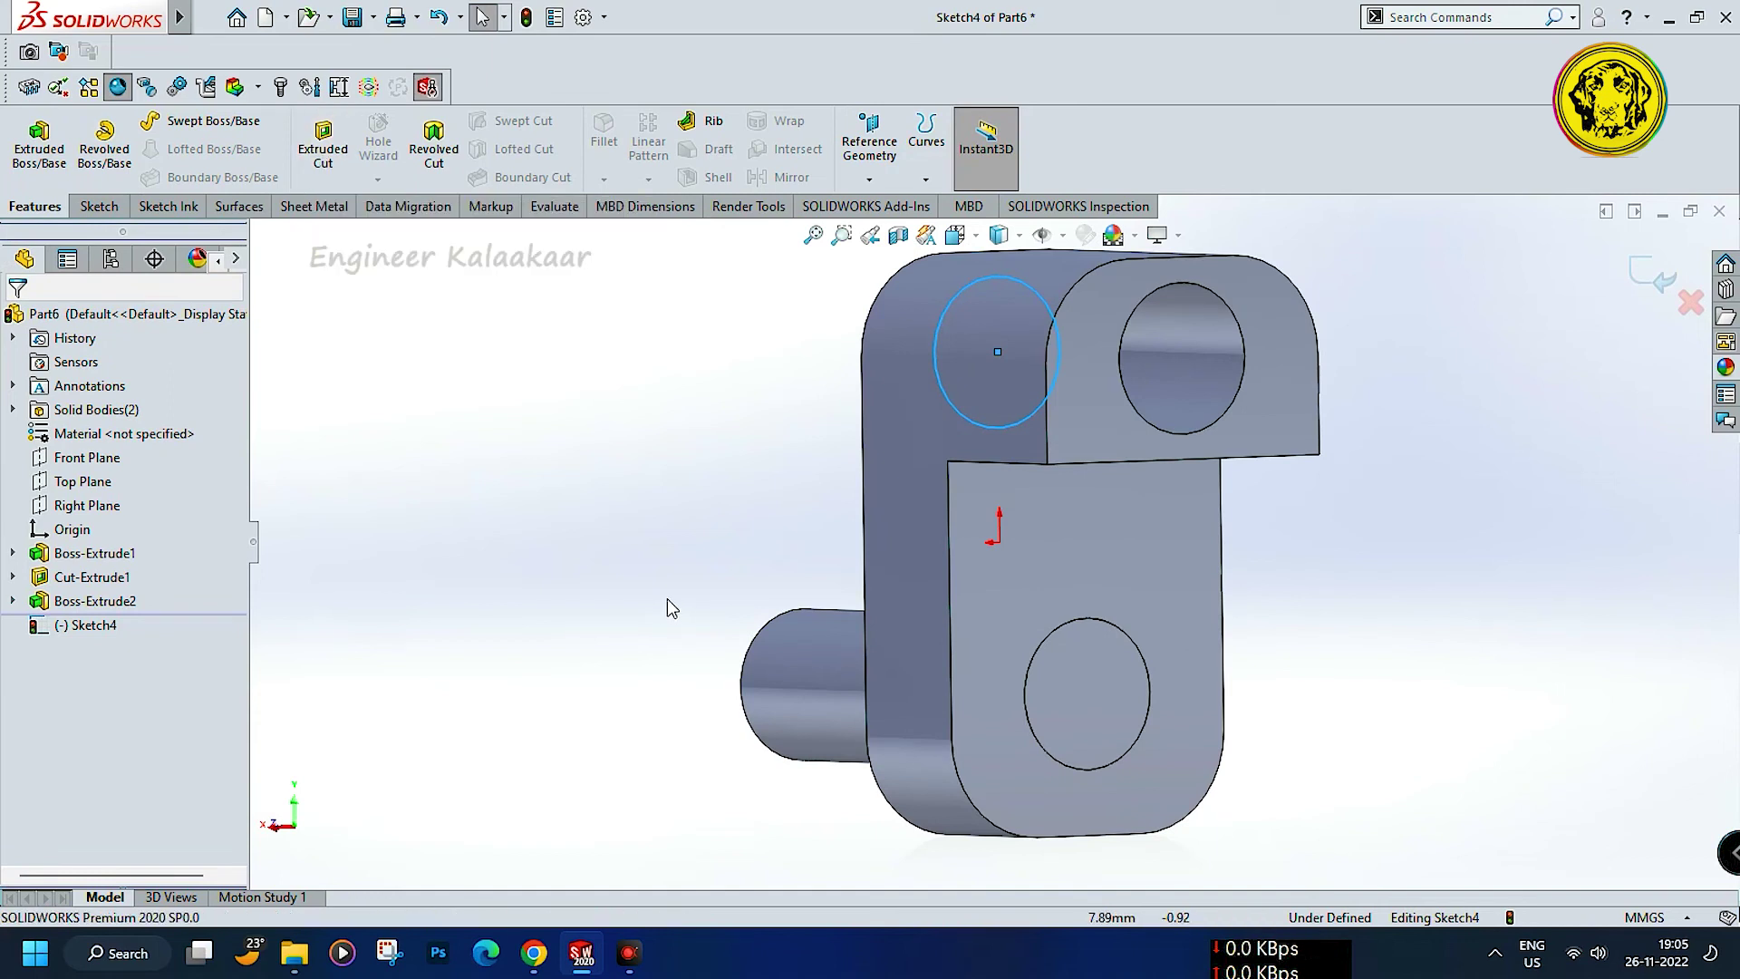
pyautogui.click(39, 140)
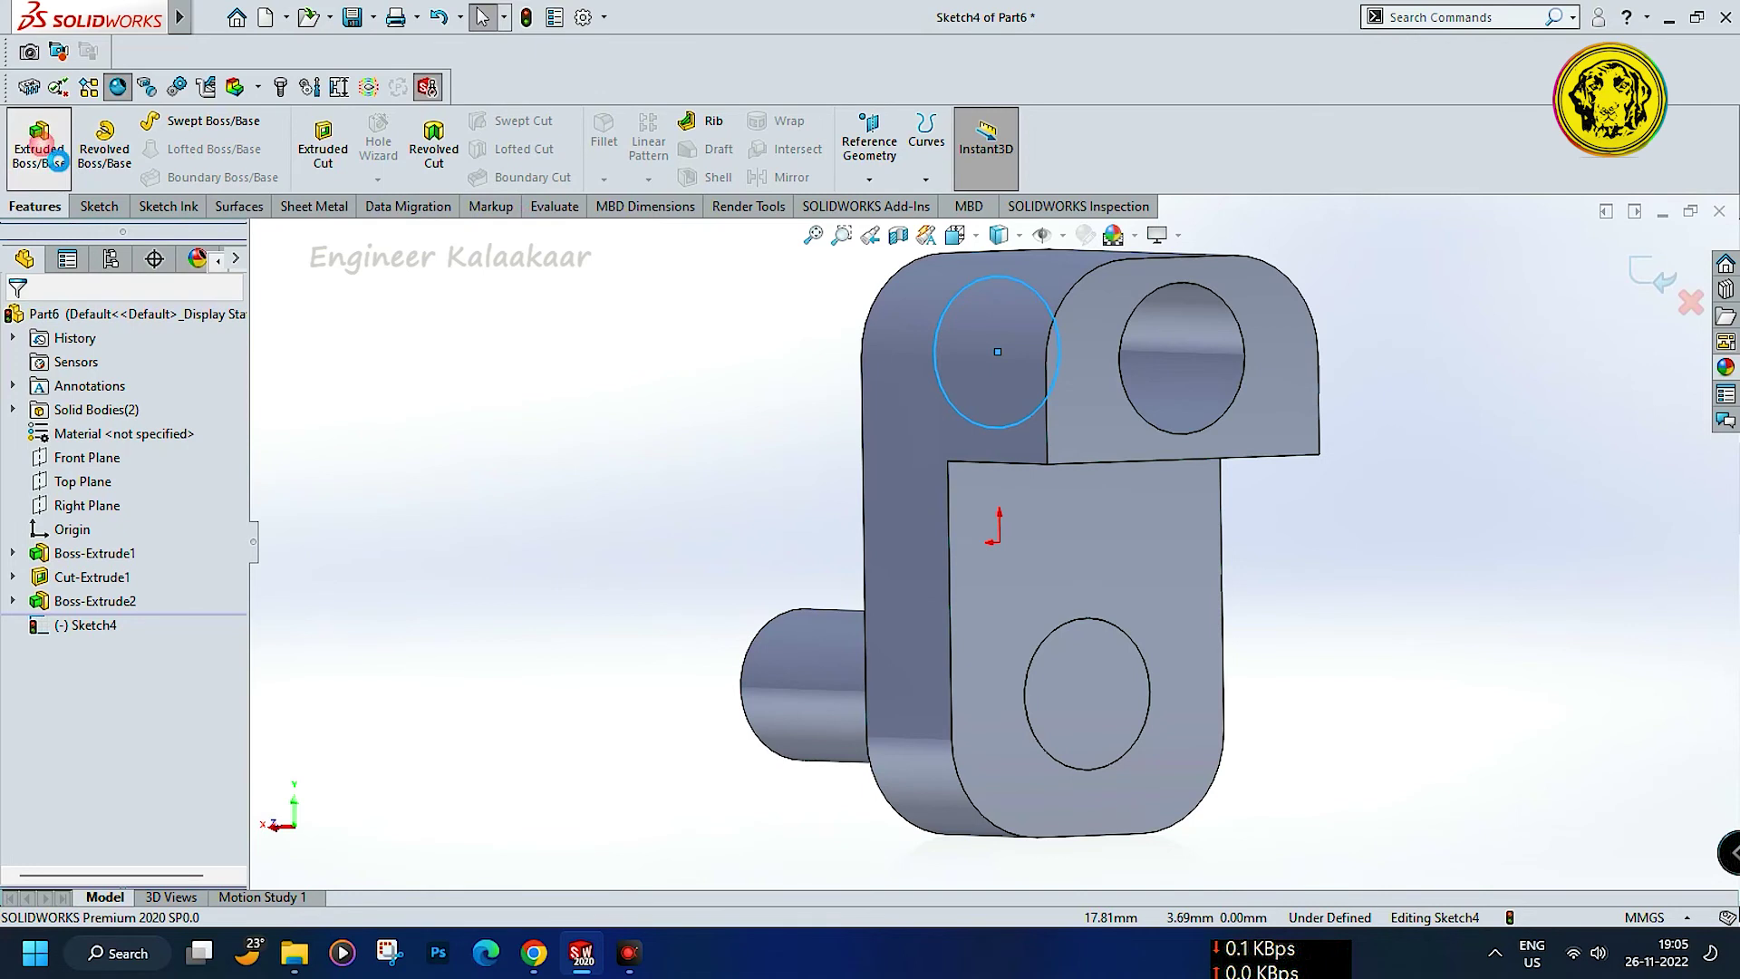
# Extrude the upper circle 37.5 mm opposite the pin as an unmerged separate body.
pyautogui.write('3')
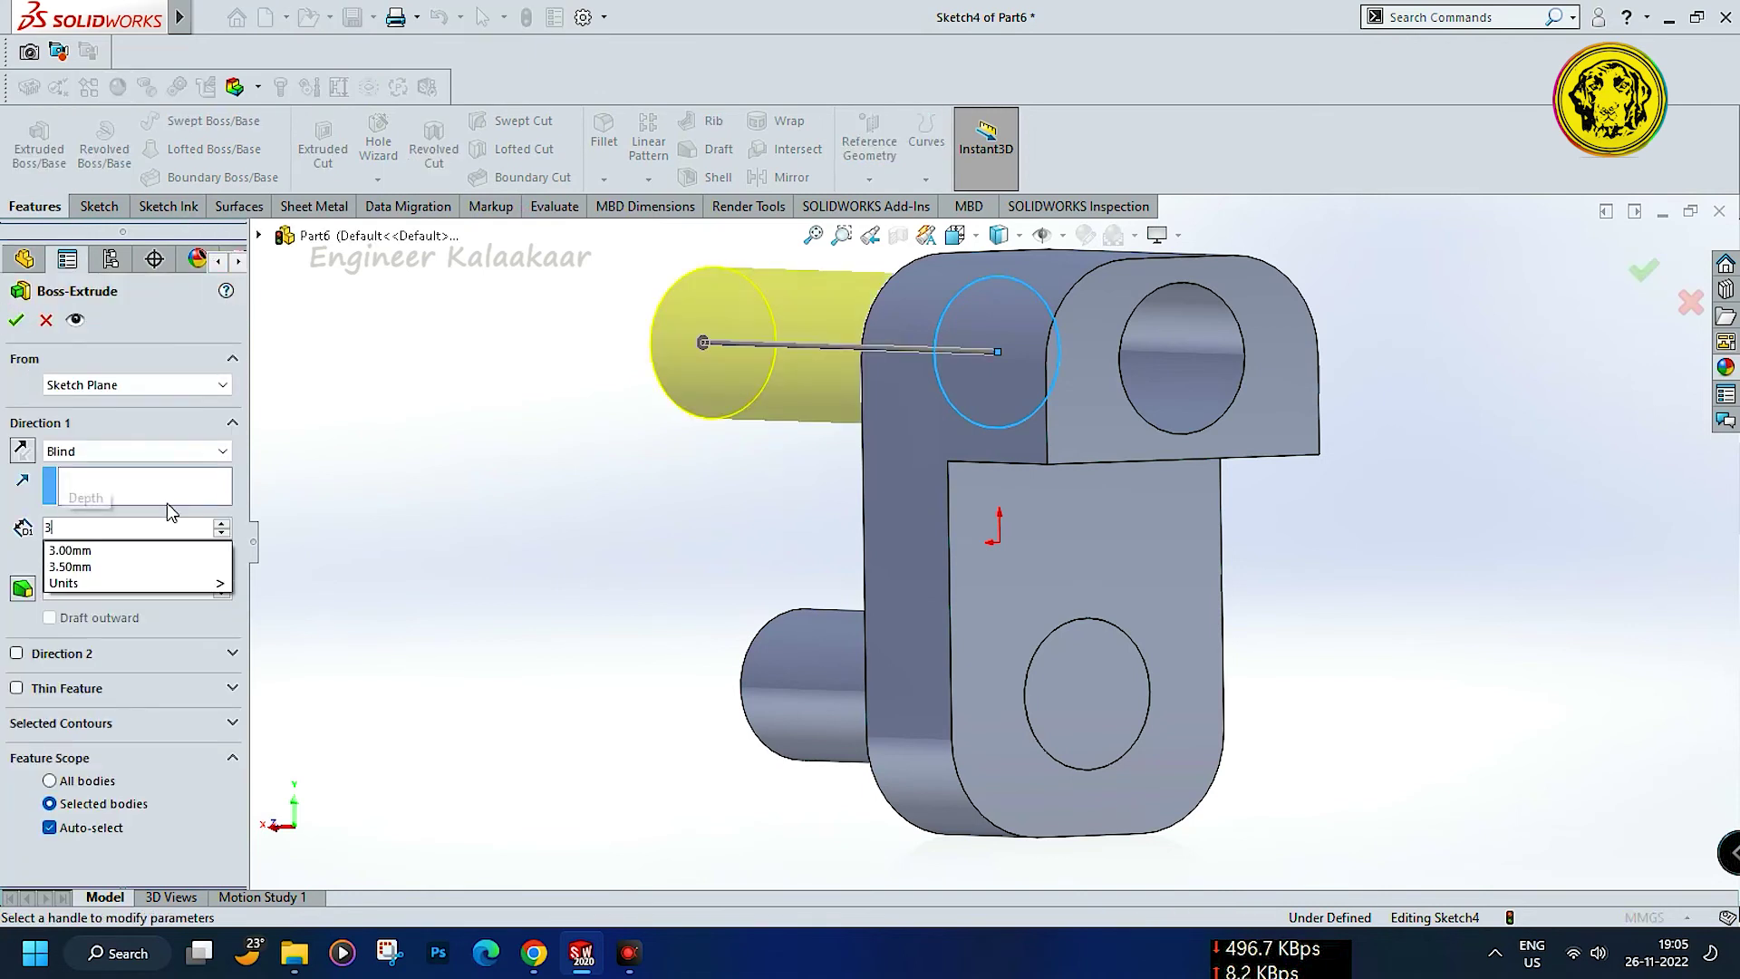
pyautogui.write('7.5')
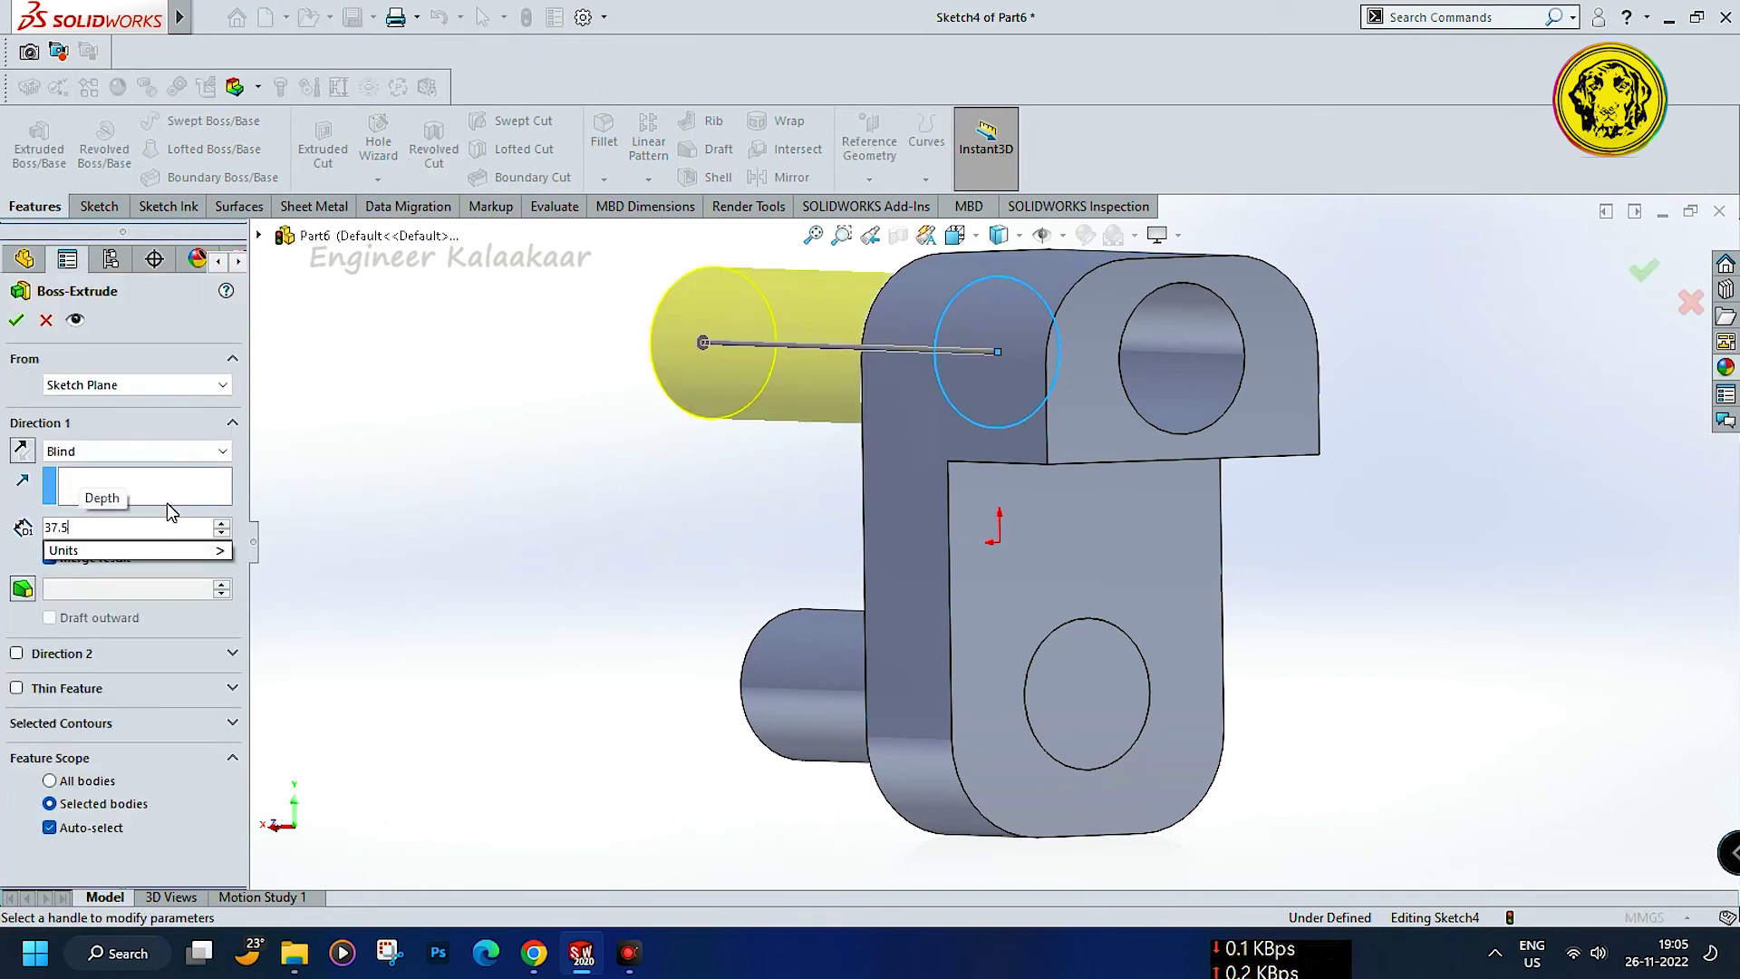
pyautogui.click(23, 449)
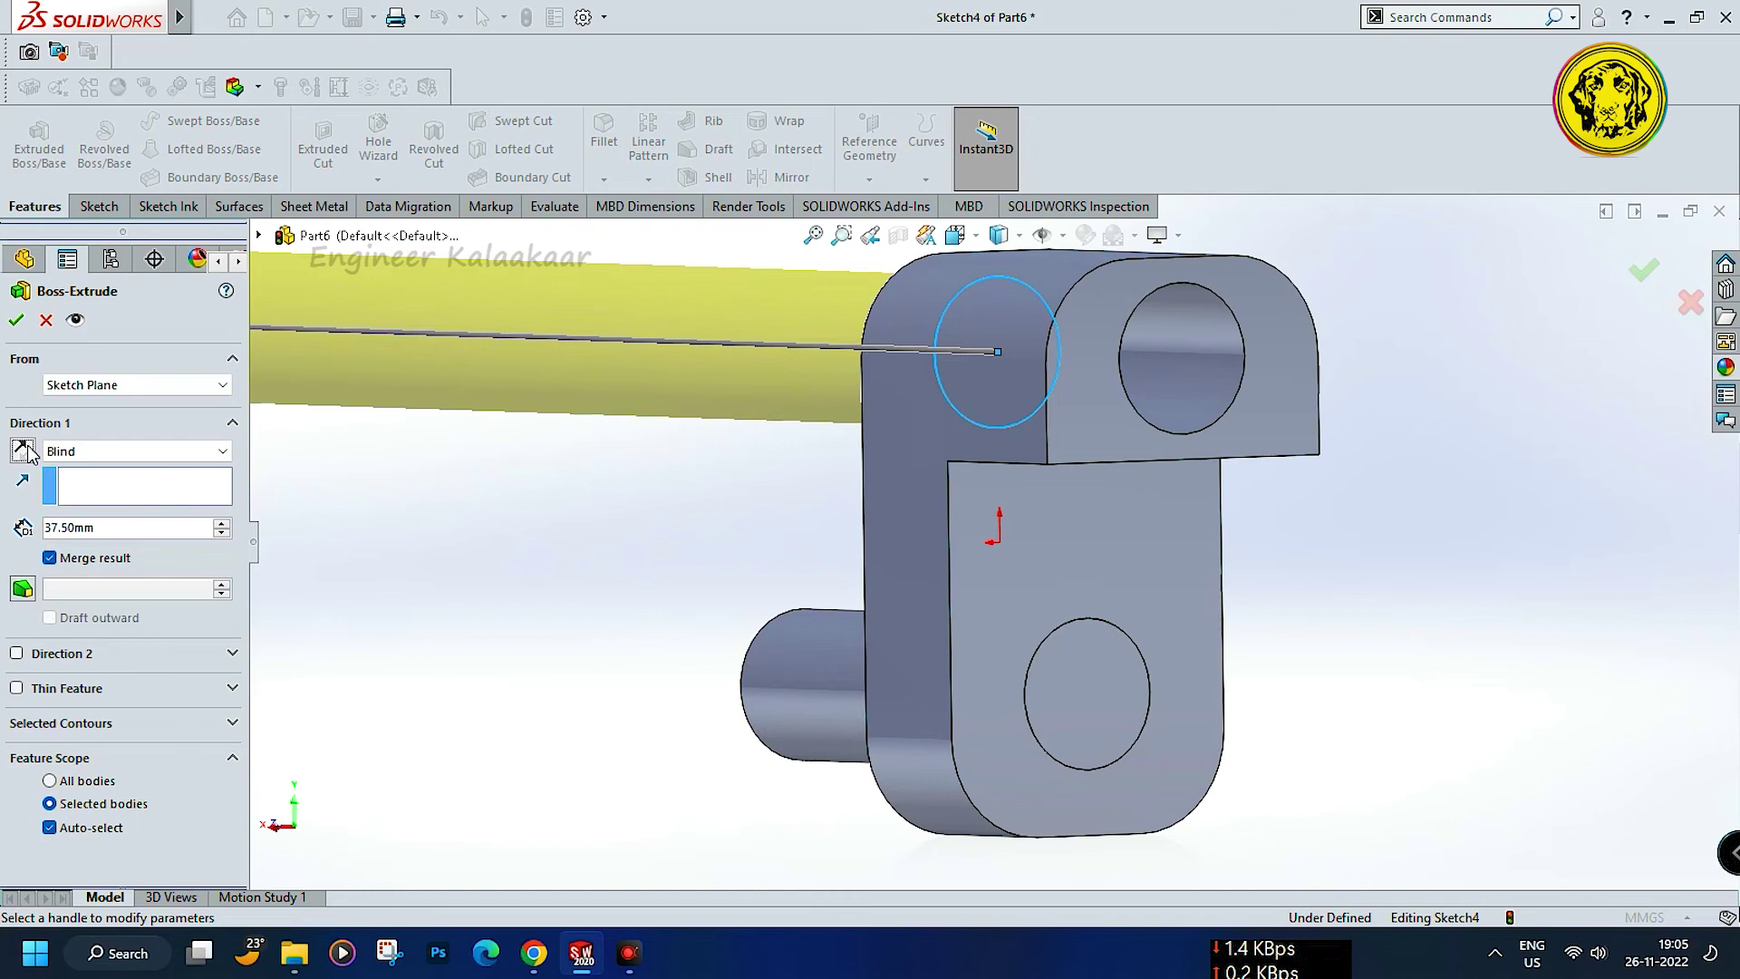
pyautogui.click(23, 449)
pyautogui.press('z')
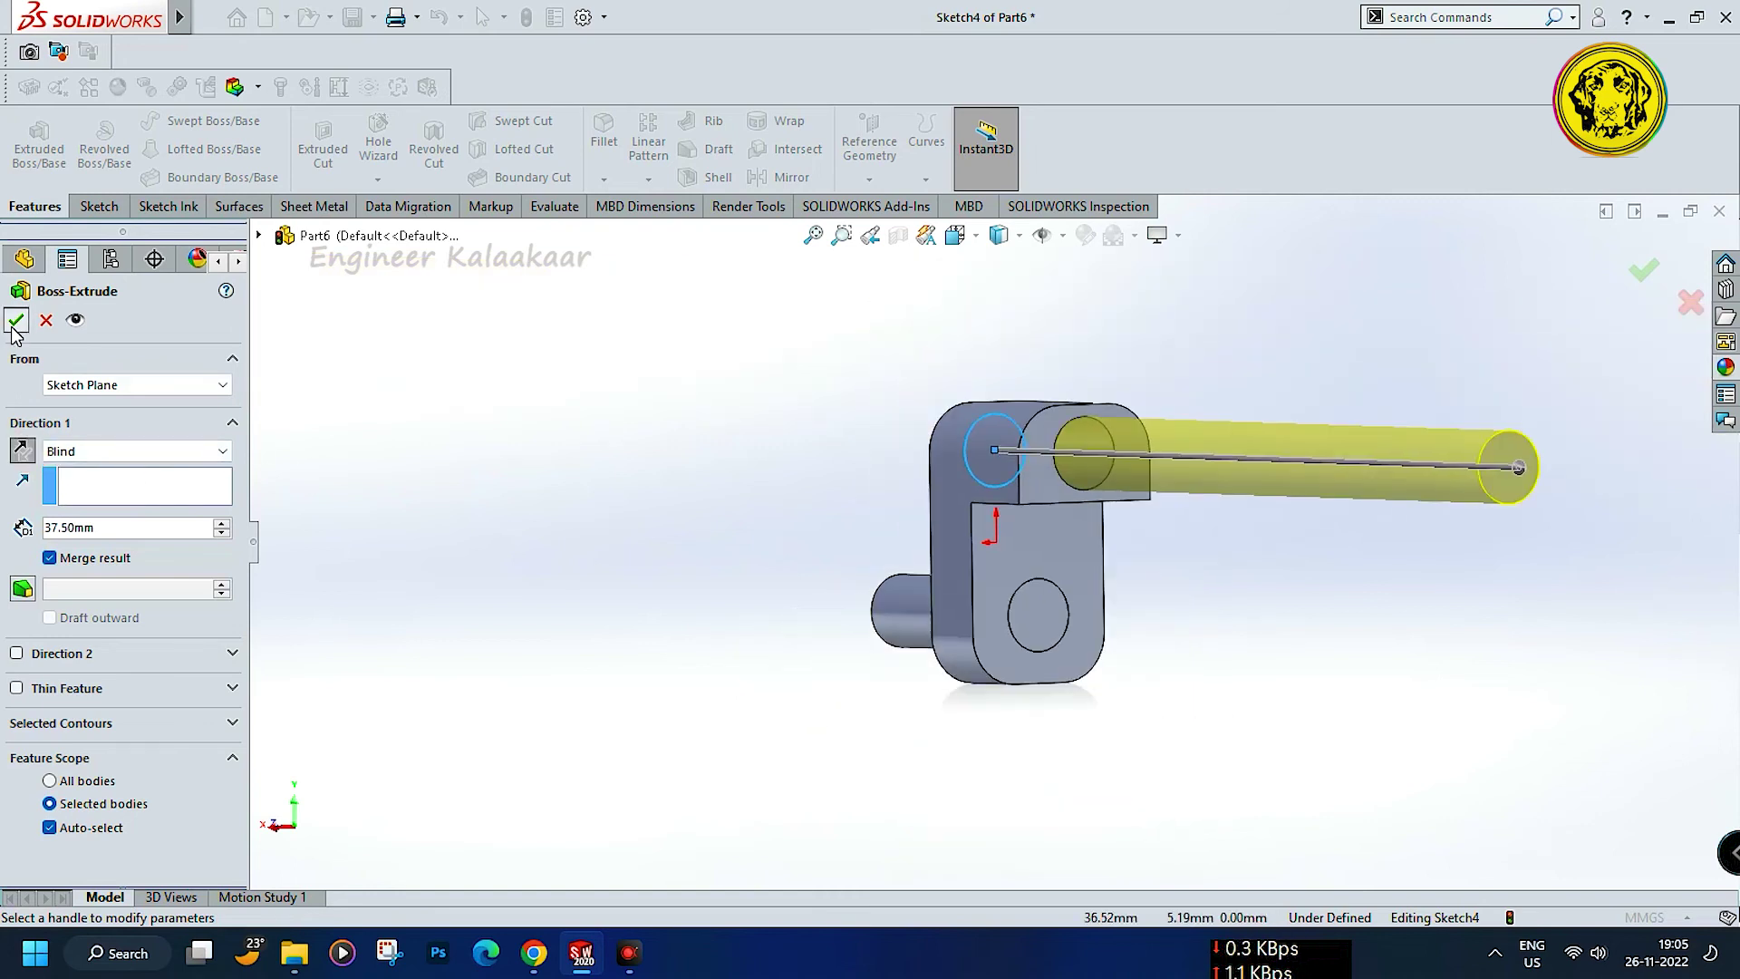
pyautogui.click(50, 558)
pyautogui.click(16, 319)
pyautogui.press('z')
pyautogui.moveTo(750, 472)
pyautogui.mouseDown(button='middle')
pyautogui.moveTo(943, 505)
pyautogui.moveTo(595, 471)
pyautogui.moveTo(344, 502)
pyautogui.mouseUp(button='middle')
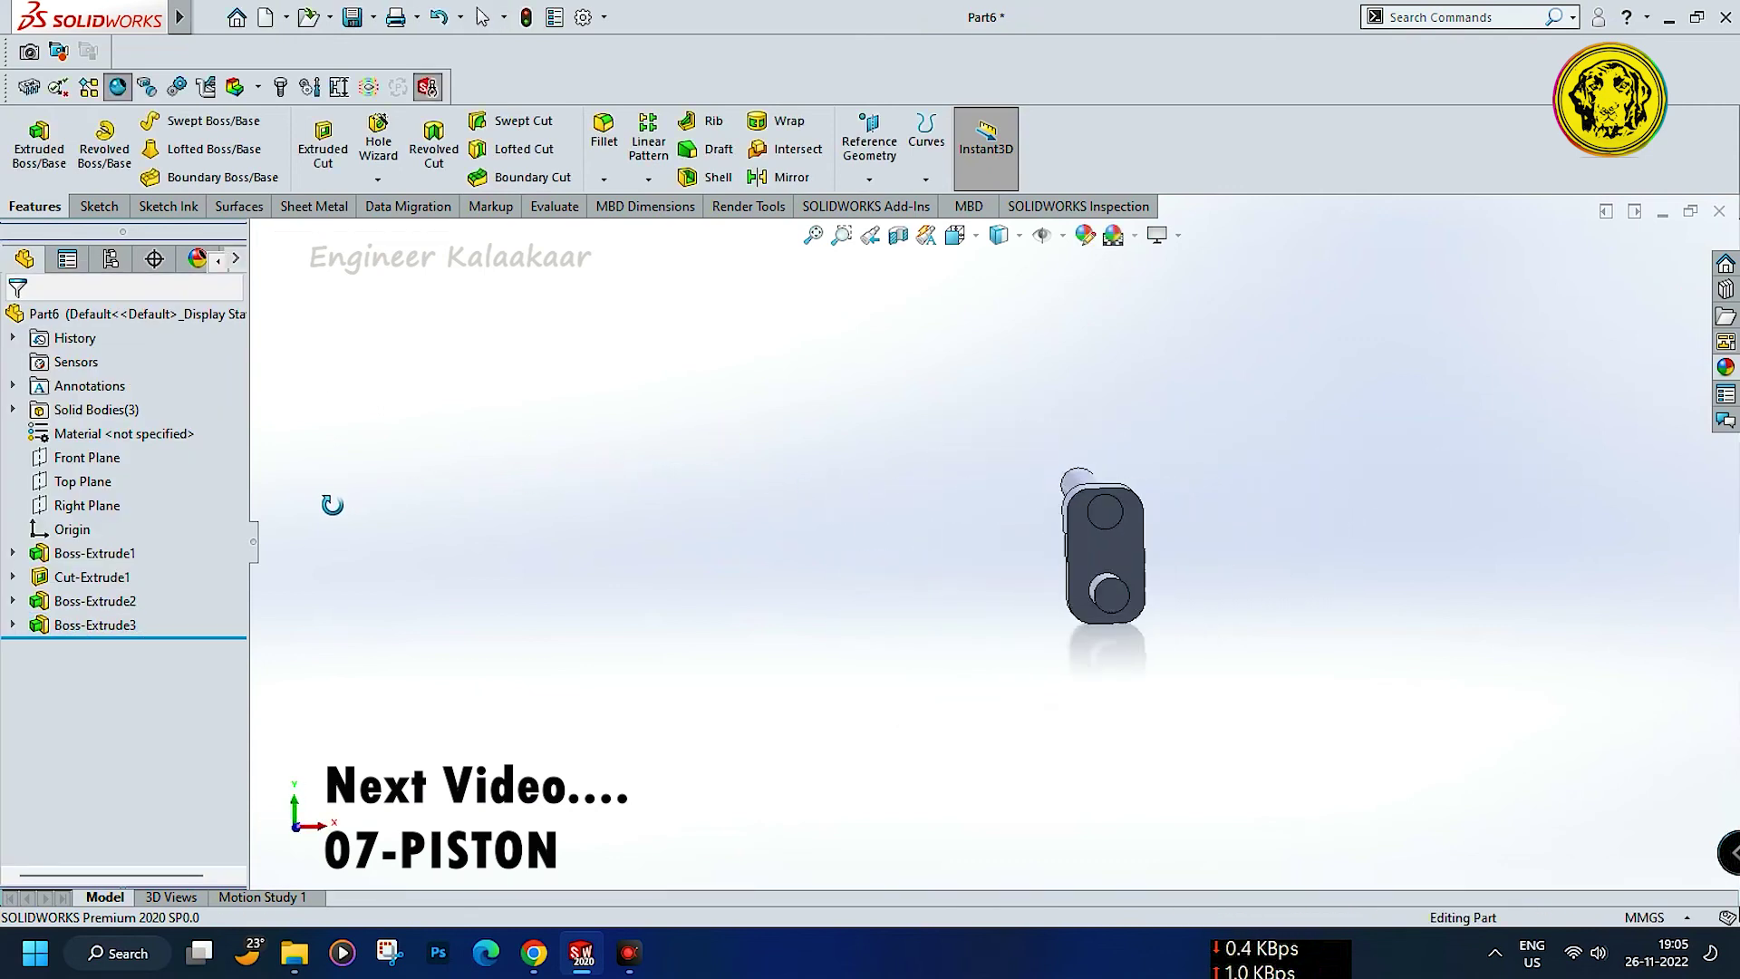
# Apply the Metal > Brass appearance to the whole part and view it isometrically.
pyautogui.hotkey('ctrl', '4')
pyautogui.click(1723, 369)
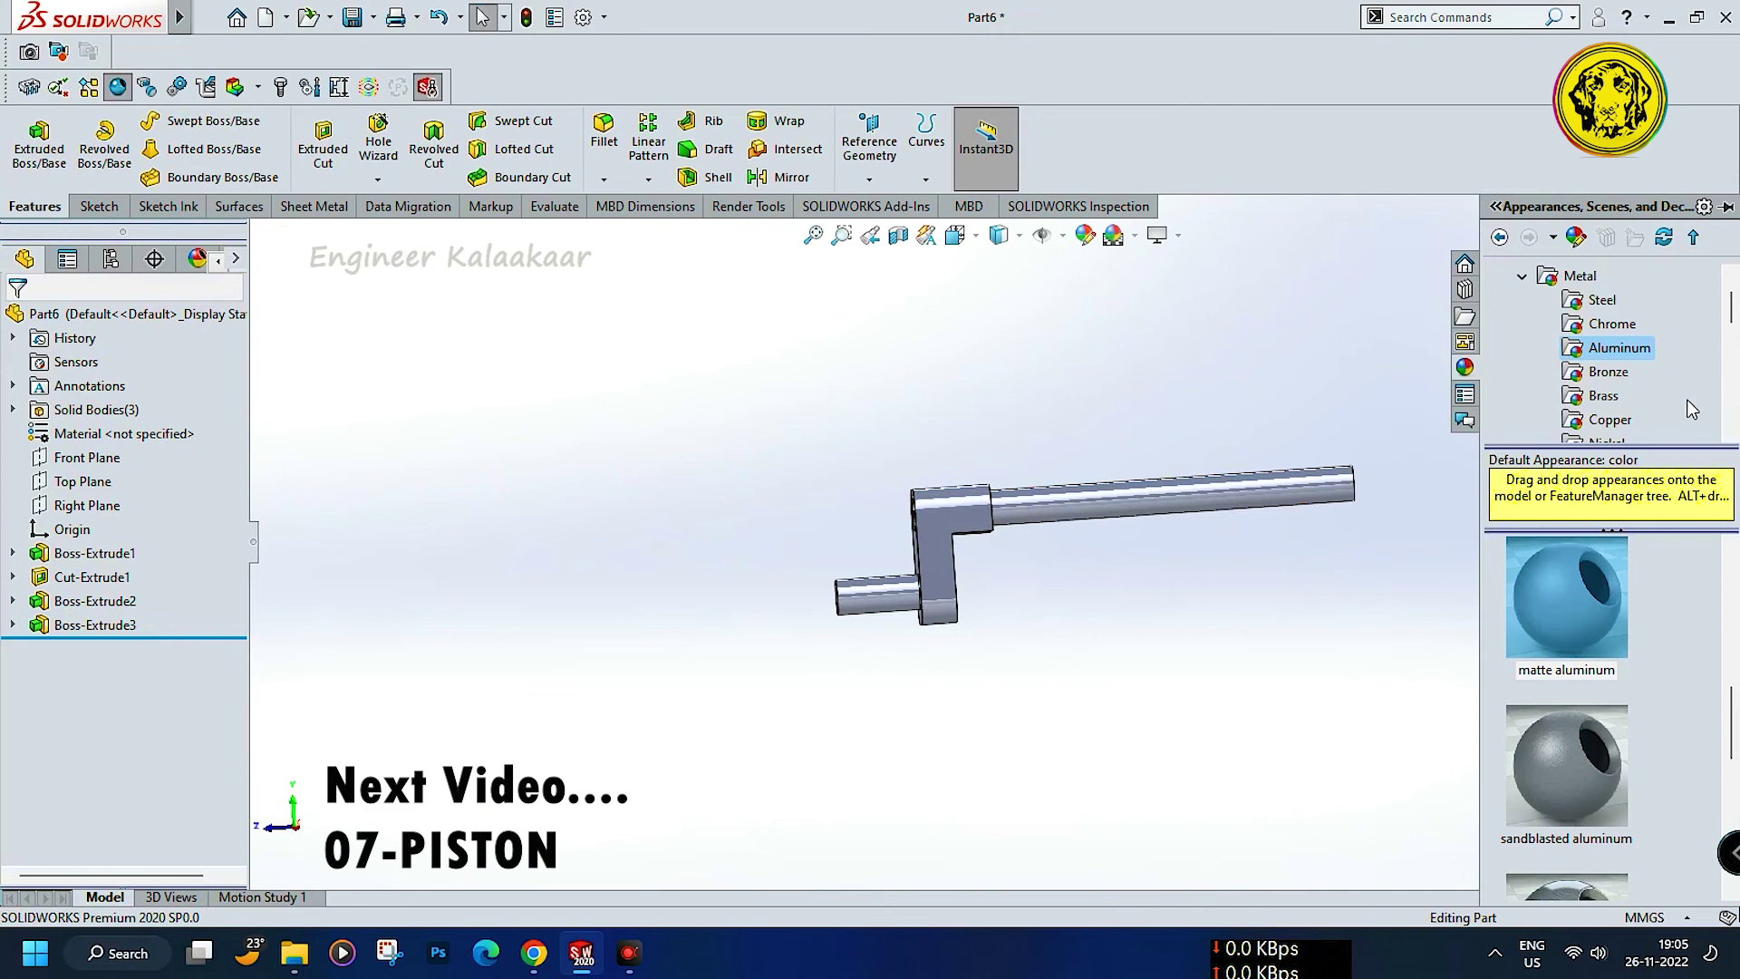
pyautogui.click(1606, 395)
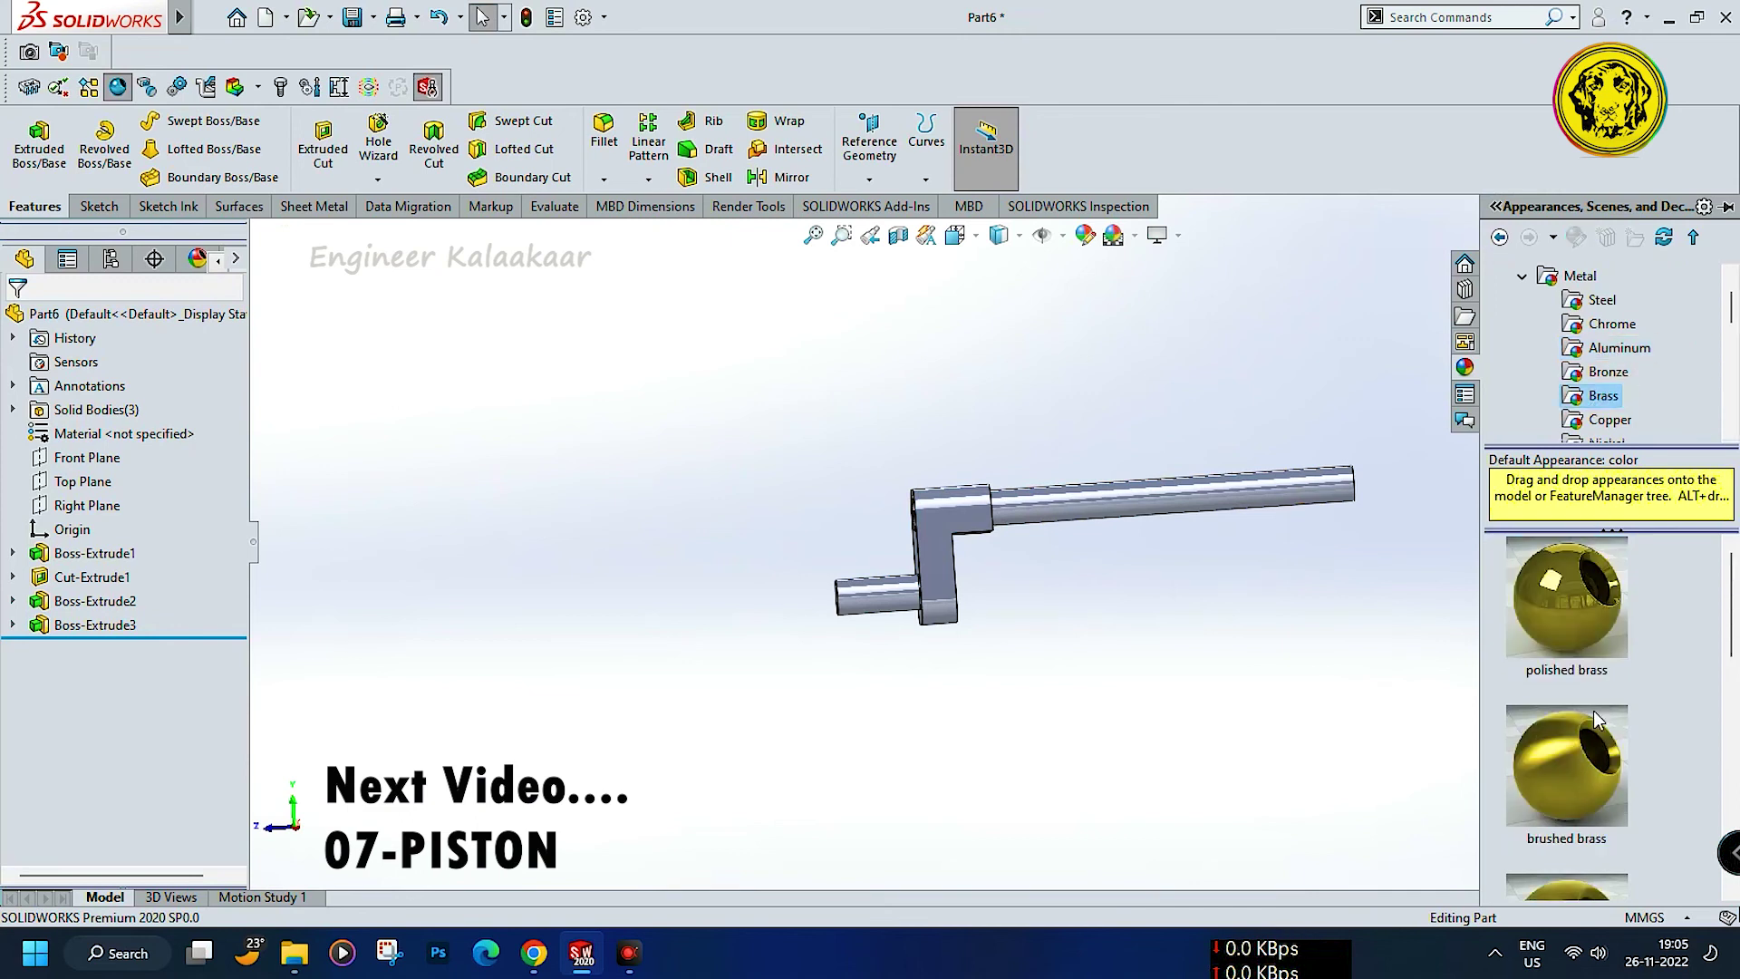
pyautogui.moveTo(1572, 646); pyautogui.dragTo(1175, 510)
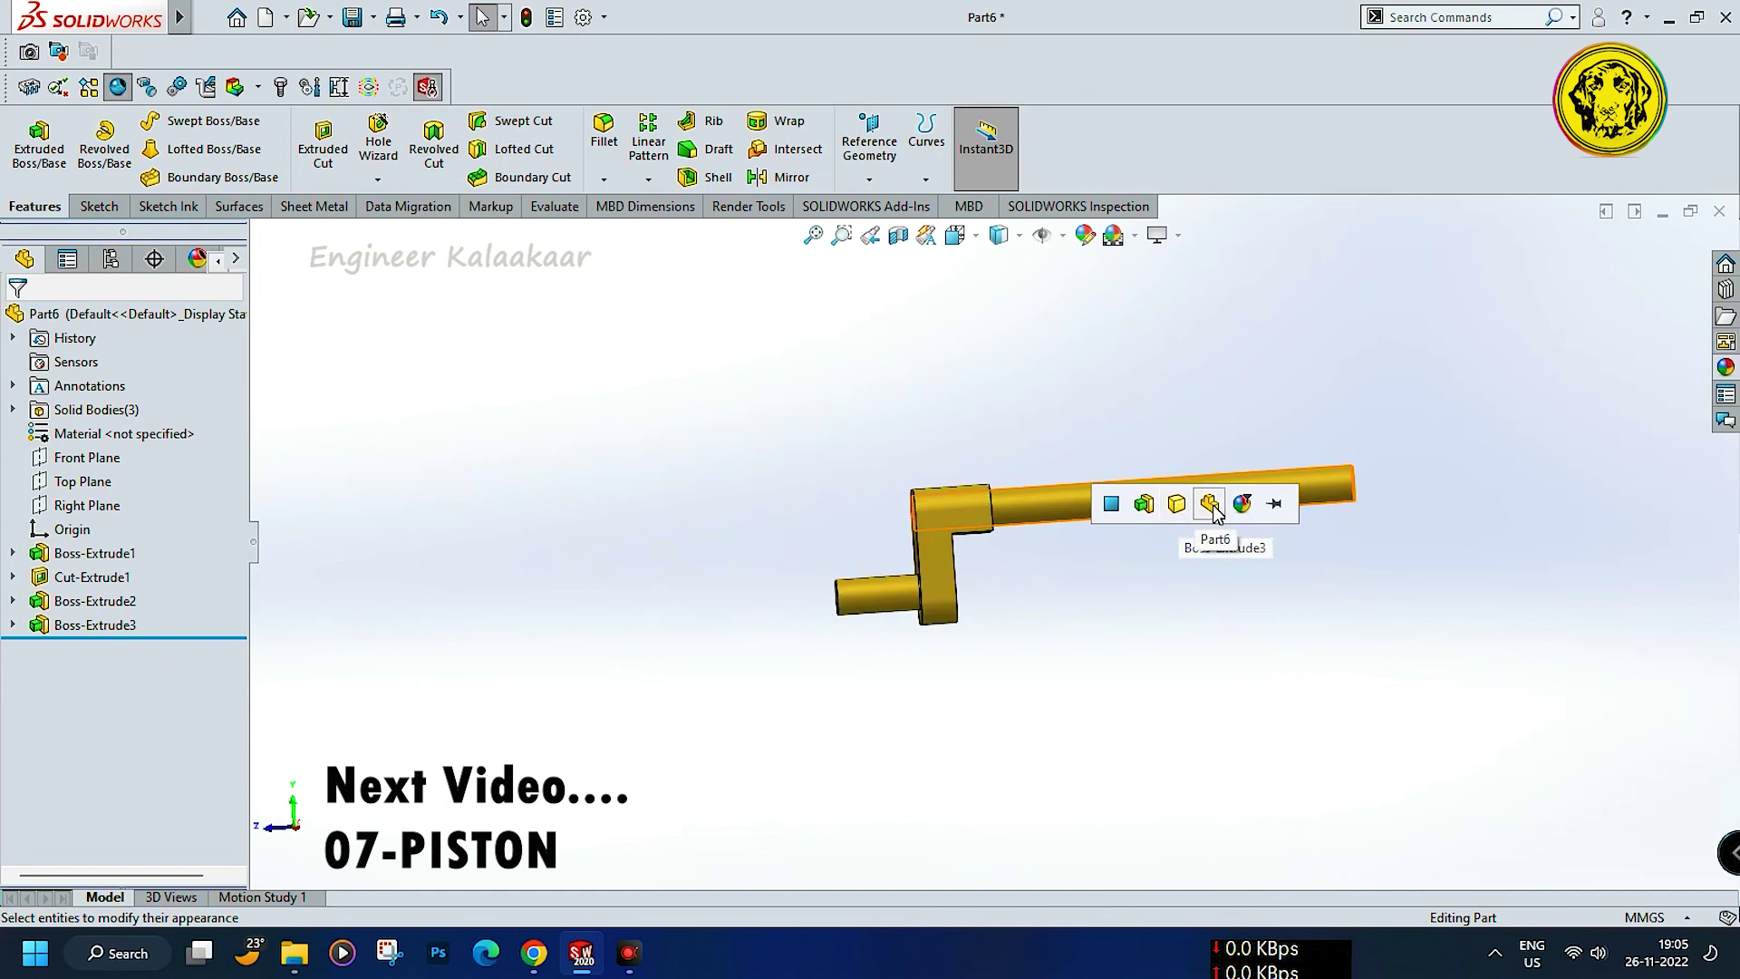
pyautogui.click(1211, 504)
pyautogui.moveTo(1106, 630)
pyautogui.mouseDown(button='middle')
pyautogui.moveTo(1211, 691)
pyautogui.moveTo(1602, 717)
pyautogui.moveTo(1017, 614)
pyautogui.moveTo(672, 611)
pyautogui.mouseUp(button='middle')
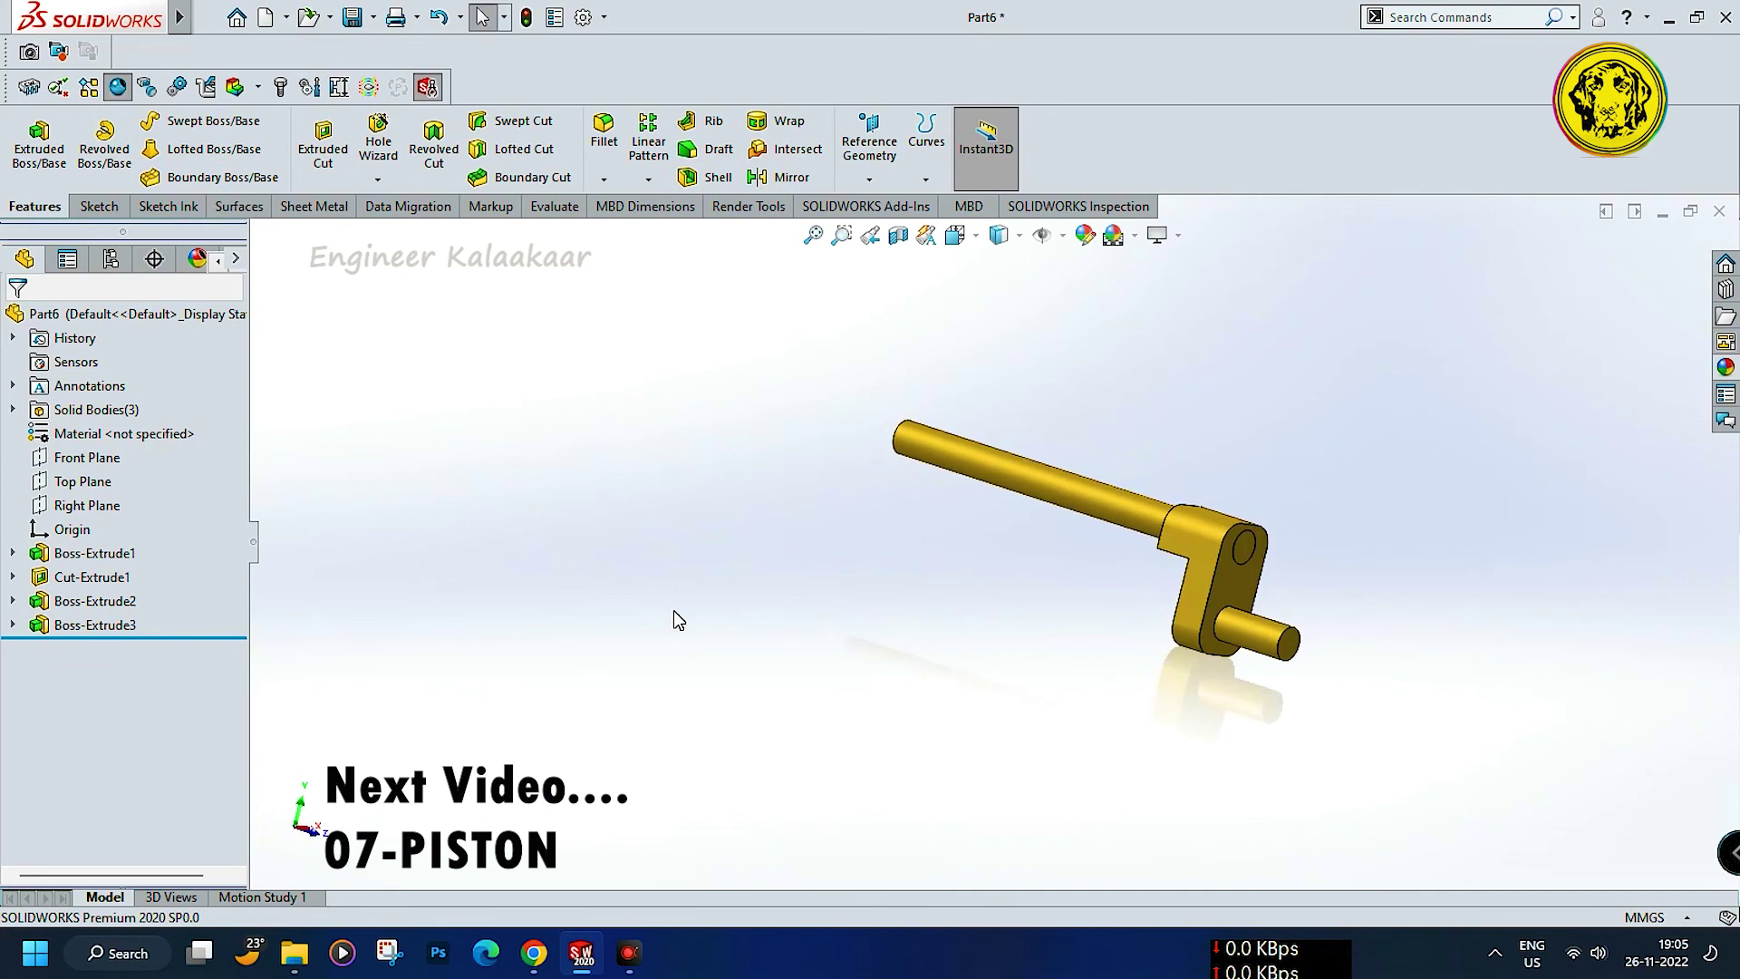
pyautogui.hotkey('ctrl', '7')
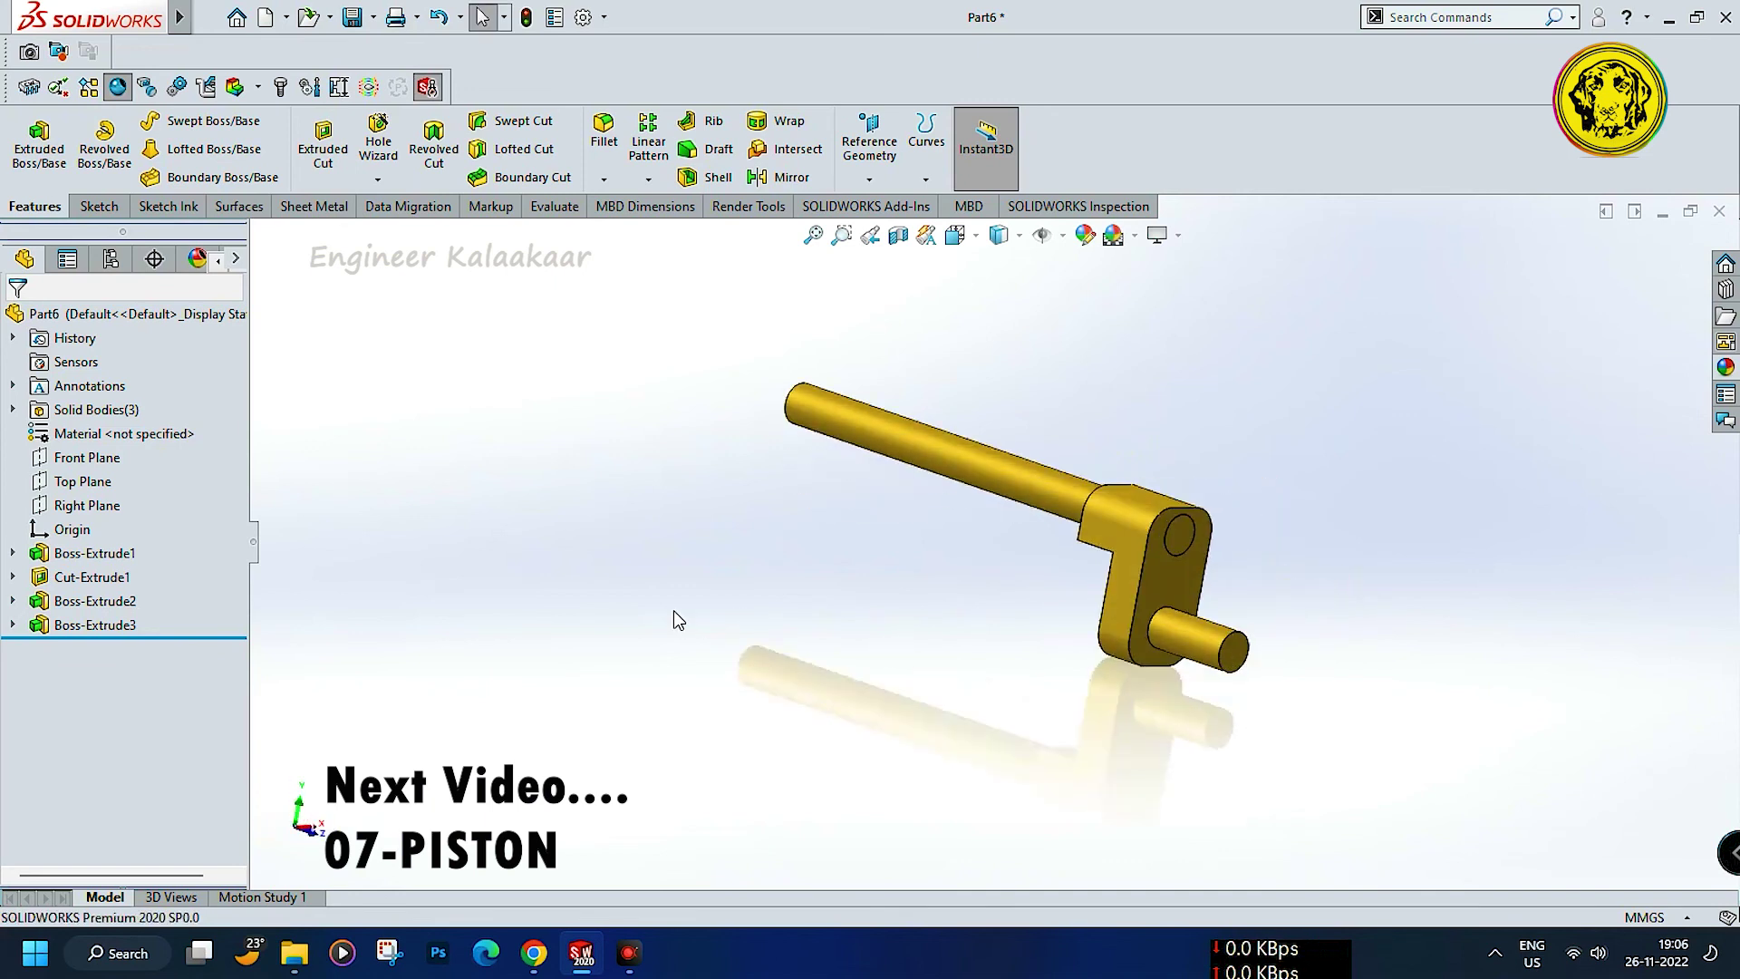